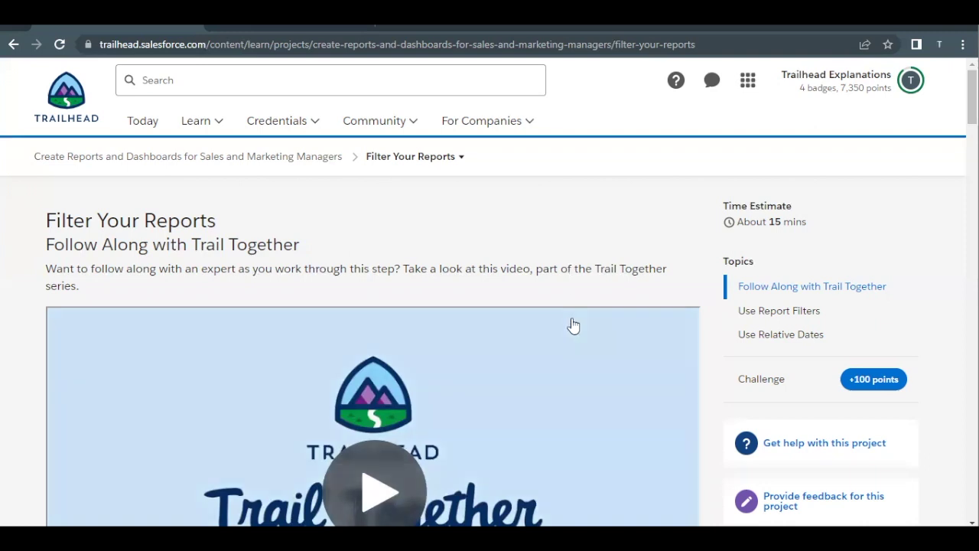
# Check the report filter instructions in Trailhead, switch to the Salesforce org, and create a new report with the Accounts report type
pyautogui.scroll(-8, 589, 260)
pyautogui.scroll(-1, 590, 260)
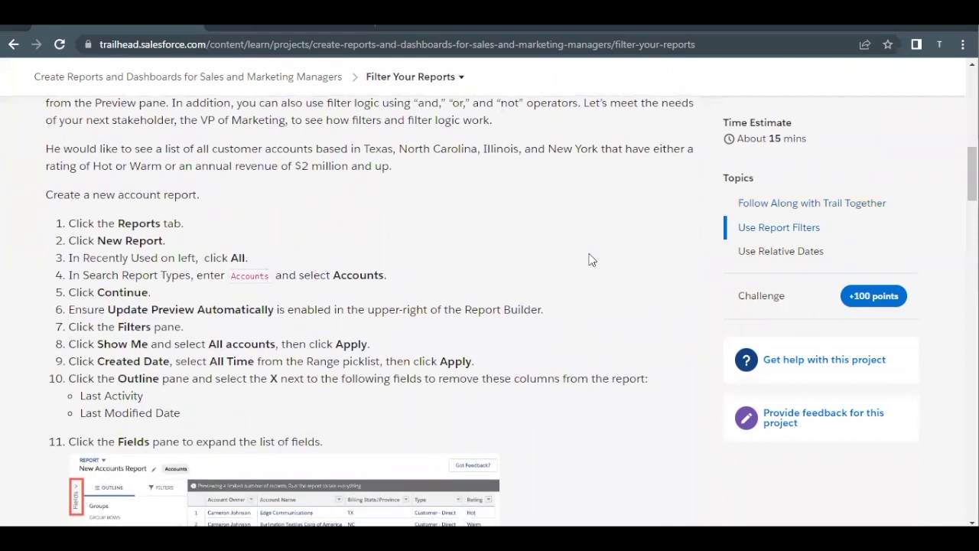
pyautogui.click(265, 26)
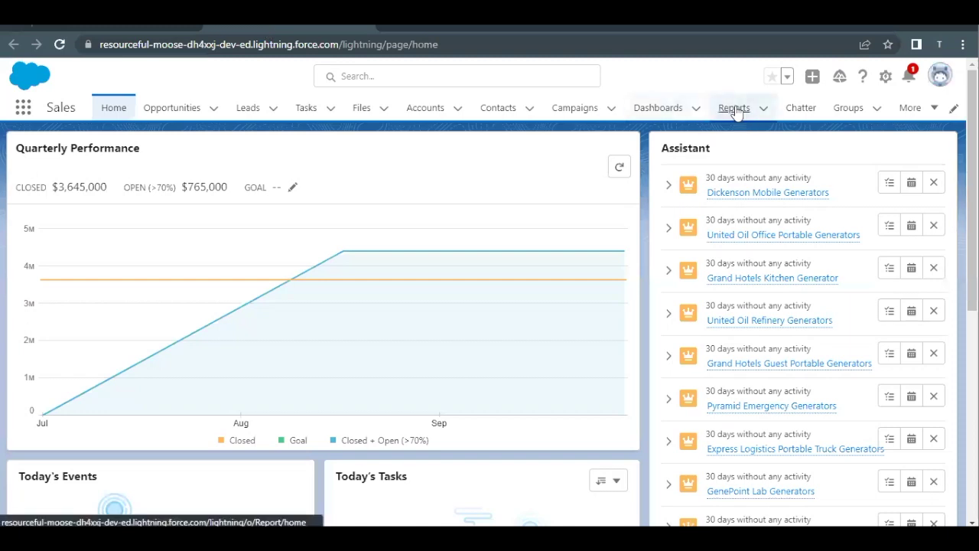
pyautogui.click(736, 113)
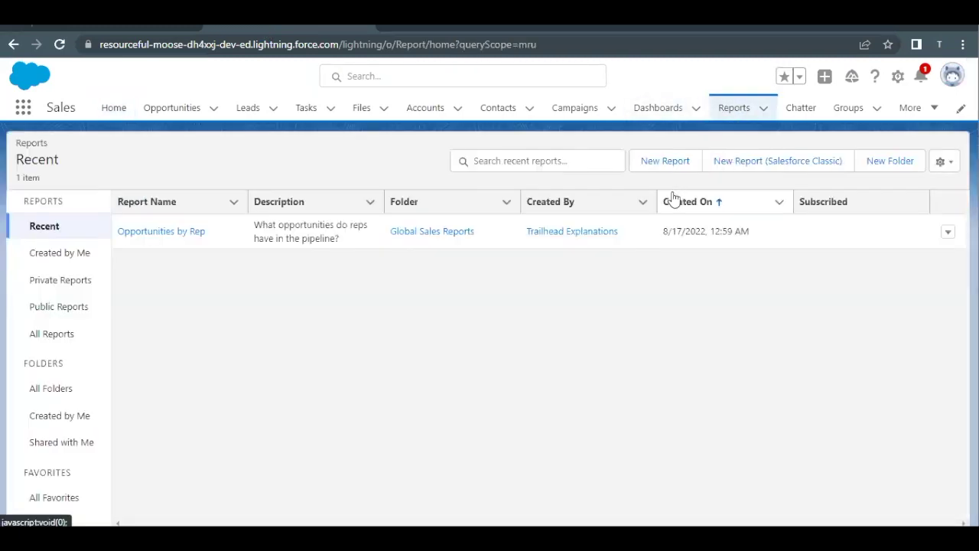
pyautogui.click(668, 164)
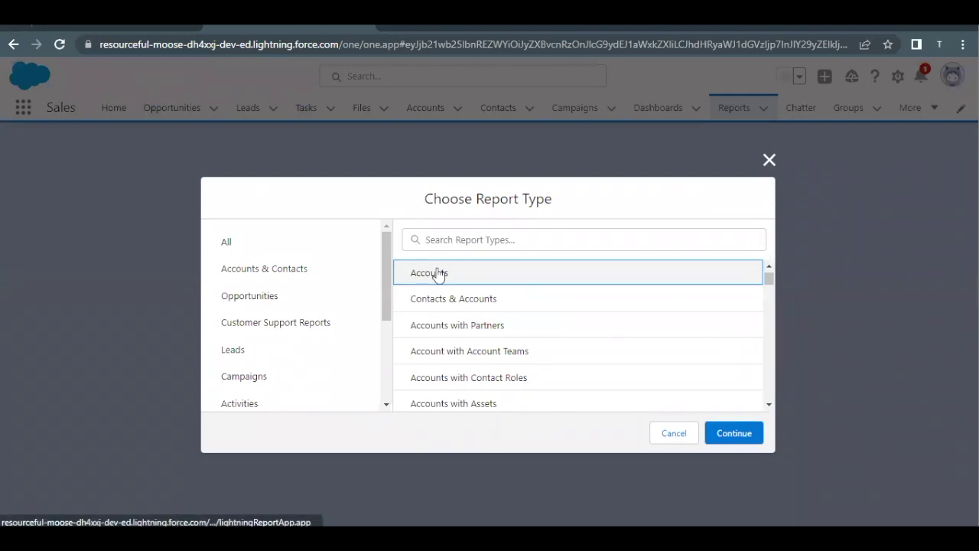
pyautogui.click(436, 275)
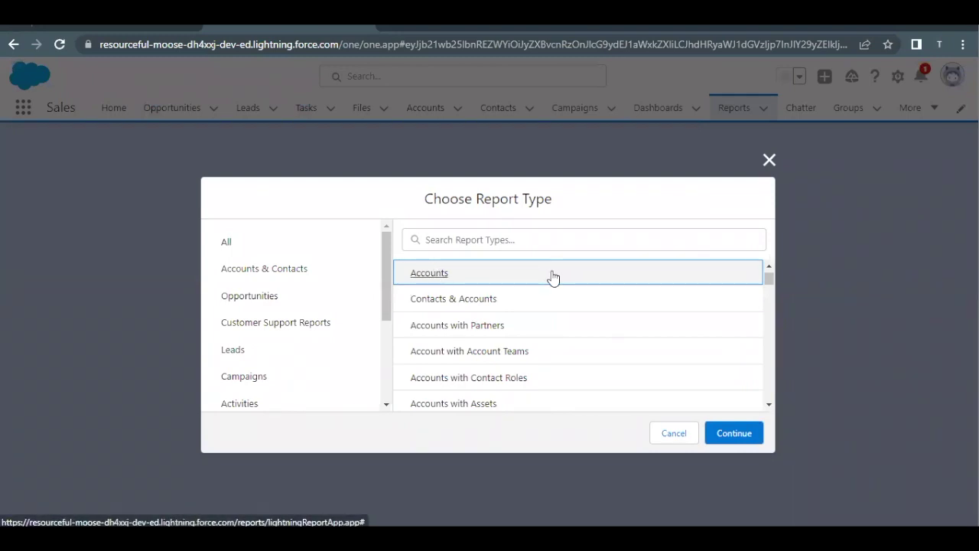
pyautogui.click(732, 432)
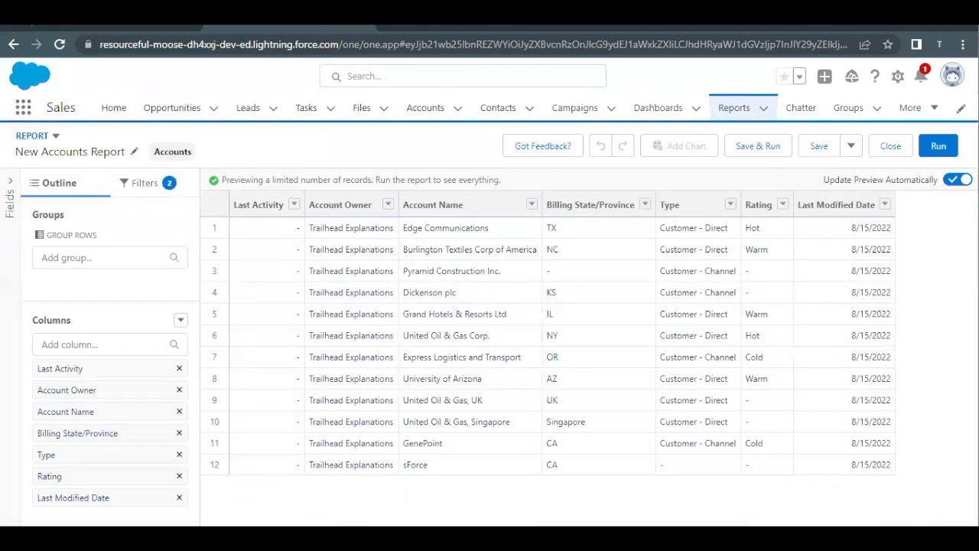
# Consult the Trailhead instructions, return to the report builder, and set the report's Show Me filter to All accounts
pyautogui.click(93, 29)
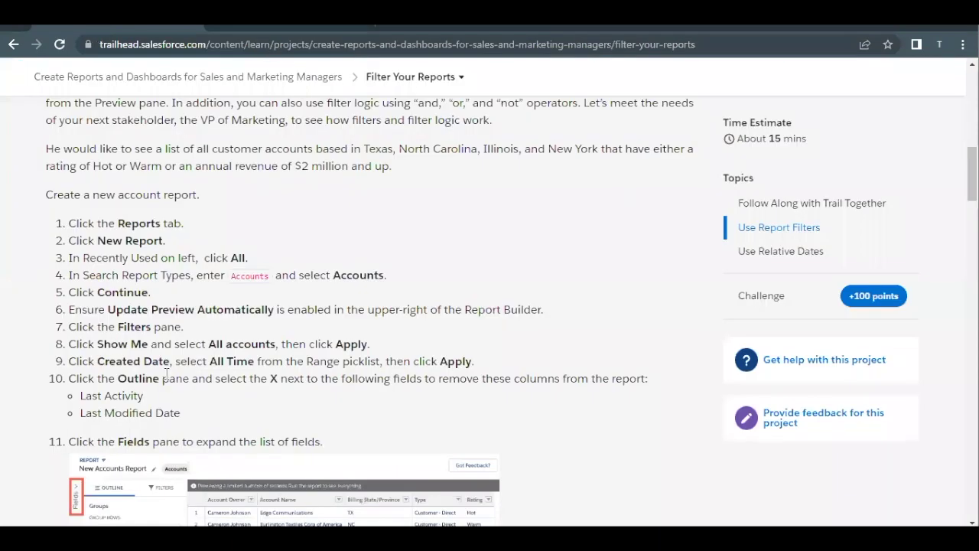
pyautogui.scroll(-1, 229, 337)
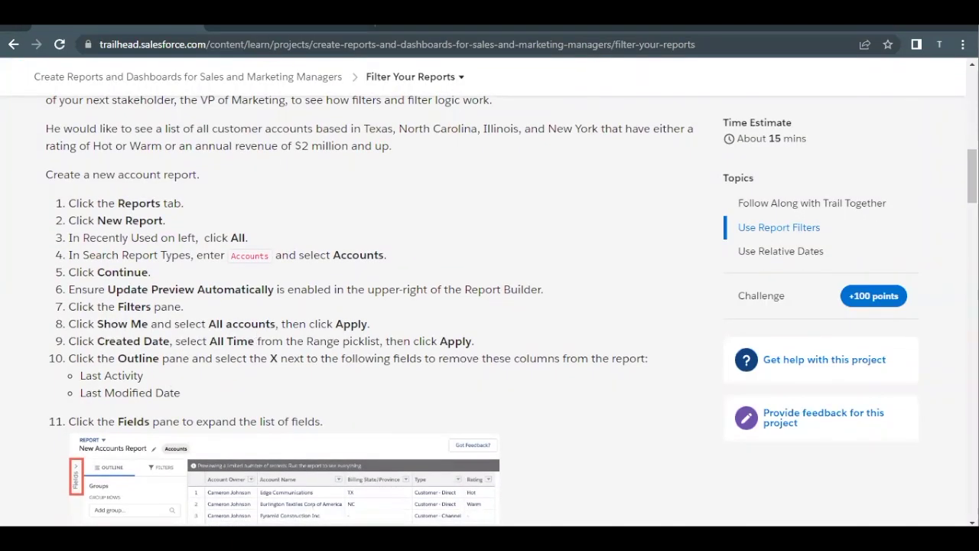
pyautogui.click(227, 30)
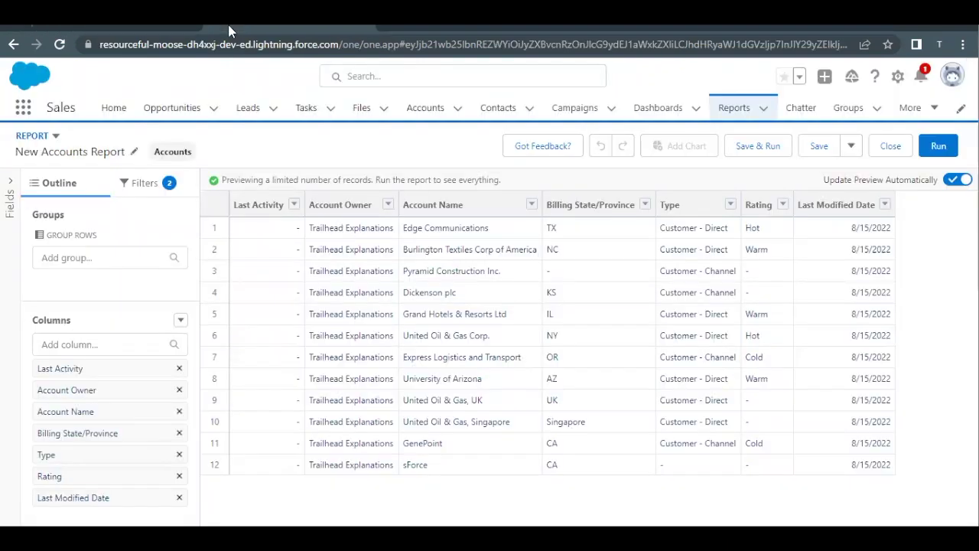
pyautogui.click(141, 187)
pyautogui.click(60, 284)
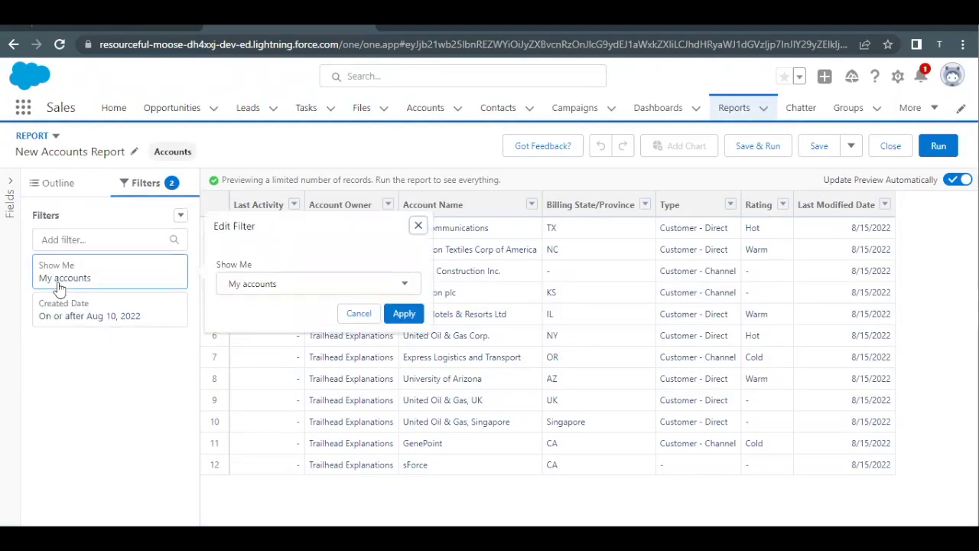
pyautogui.click(260, 287)
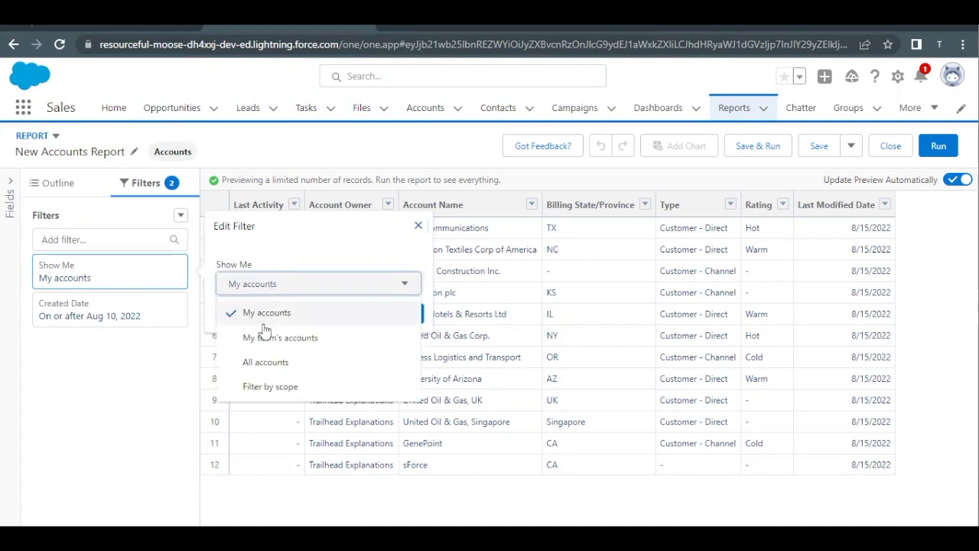
pyautogui.click(262, 363)
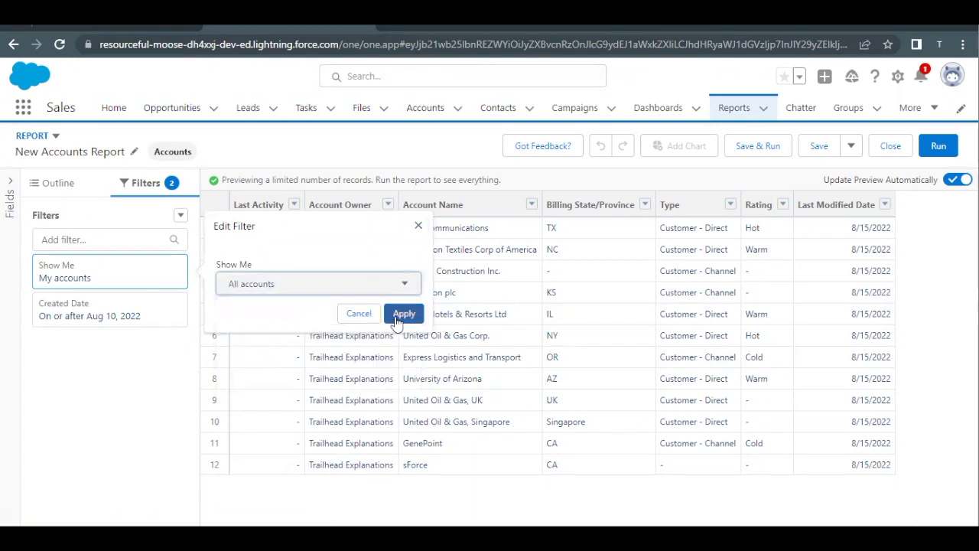
pyautogui.click(212, 313)
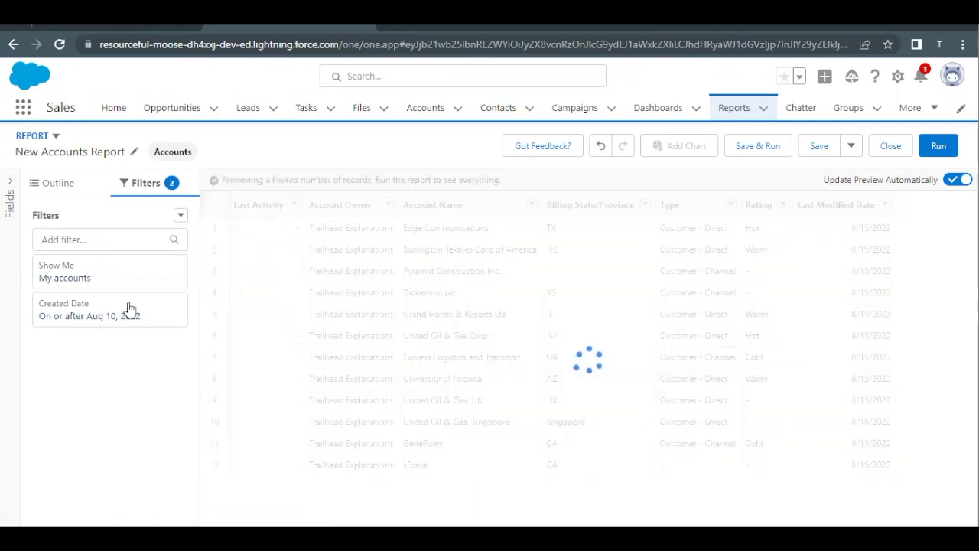
# Set the Created Date filter's range to All Time and apply it
pyautogui.click(130, 308)
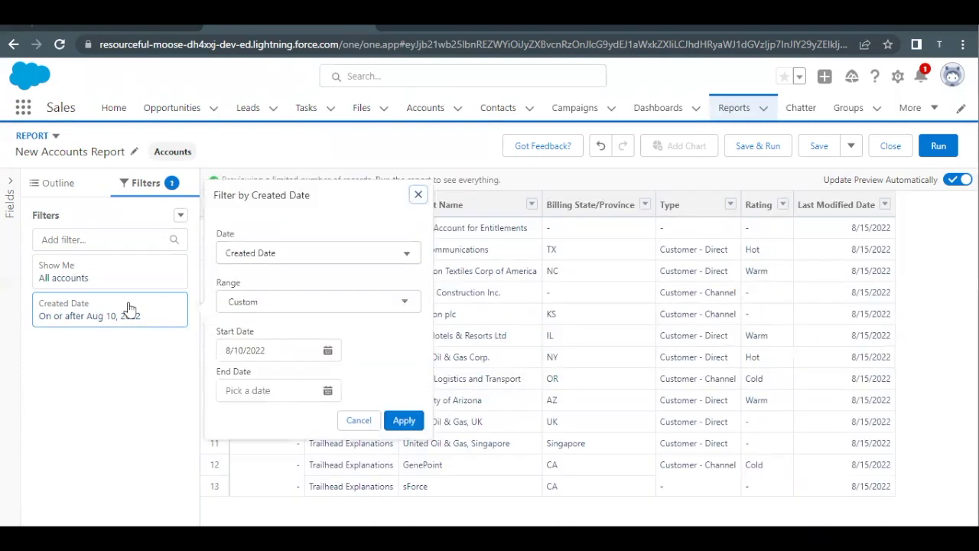
pyautogui.click(229, 304)
pyautogui.click(241, 330)
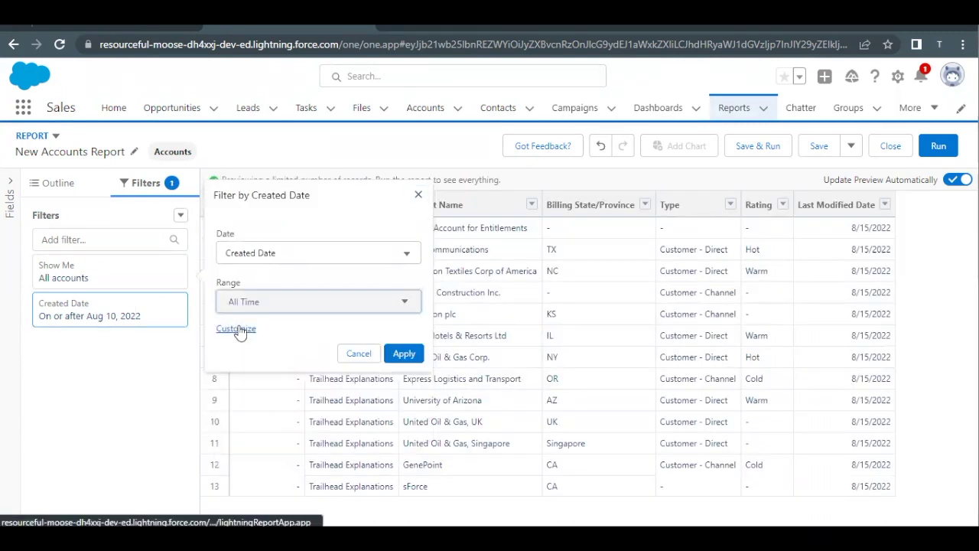
pyautogui.click(399, 353)
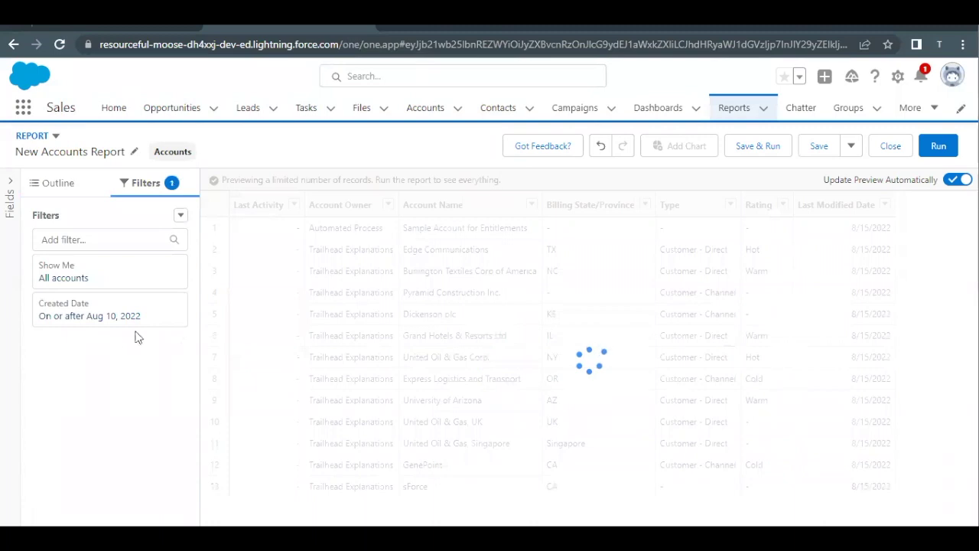
# Read the Trailhead instructions on which columns to remove and where to place the Annual Revenue column
pyautogui.click(109, 32)
pyautogui.scroll(-2, 105, 306)
pyautogui.moveTo(79, 320); pyautogui.dragTo(183, 327)
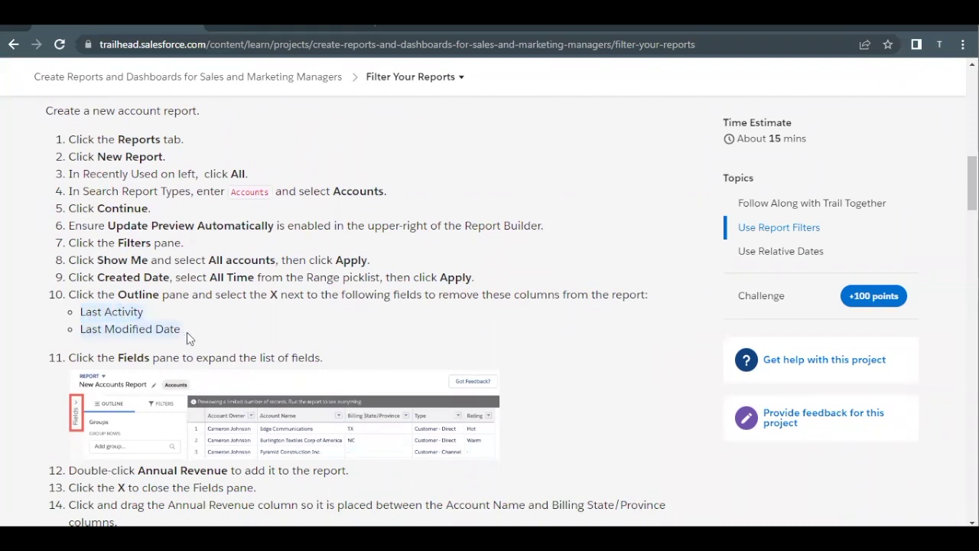
pyautogui.scroll(-2, 187, 332)
pyautogui.scroll(-1, 186, 337)
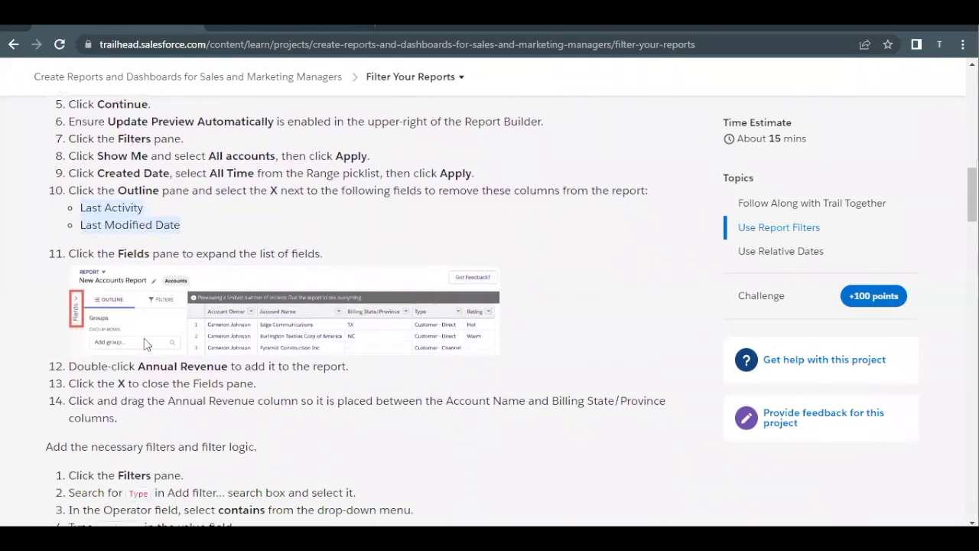
pyautogui.moveTo(137, 367); pyautogui.dragTo(228, 366)
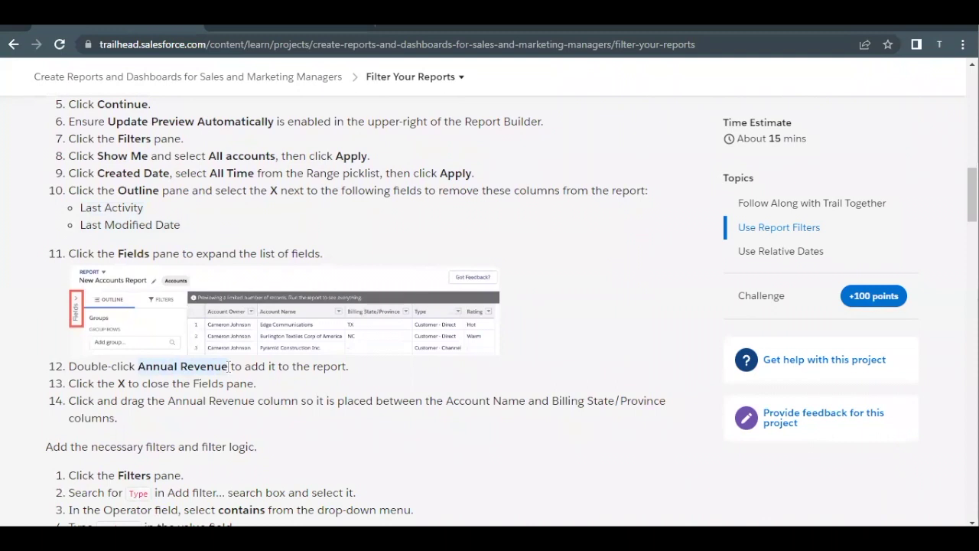
pyautogui.scroll(-1, 288, 411)
pyautogui.moveTo(446, 345); pyautogui.dragTo(632, 345)
pyautogui.rightClick(612, 347)
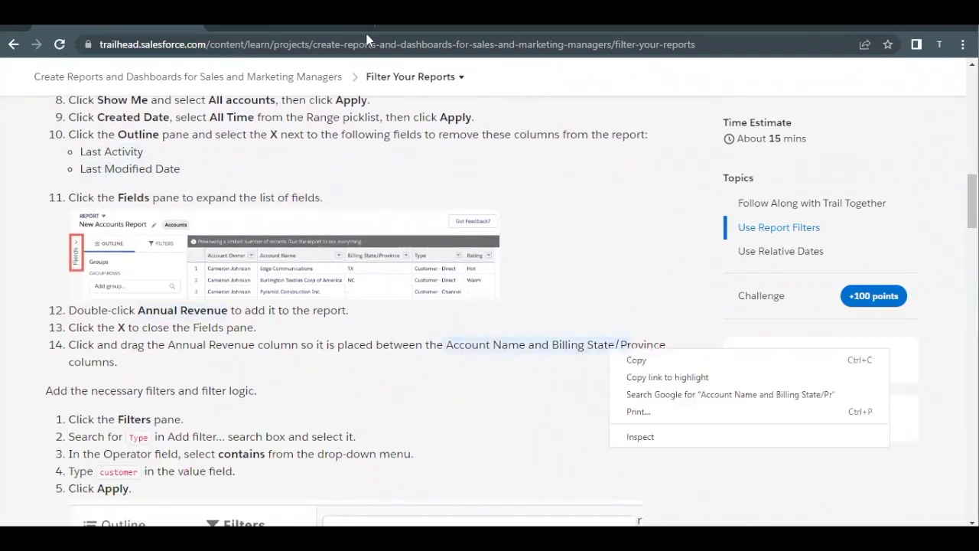
# Return to the Salesforce report builder and remove the Last Activity and Last Modified Date columns from the report outline
pyautogui.click(299, 35)
pyautogui.click(299, 34)
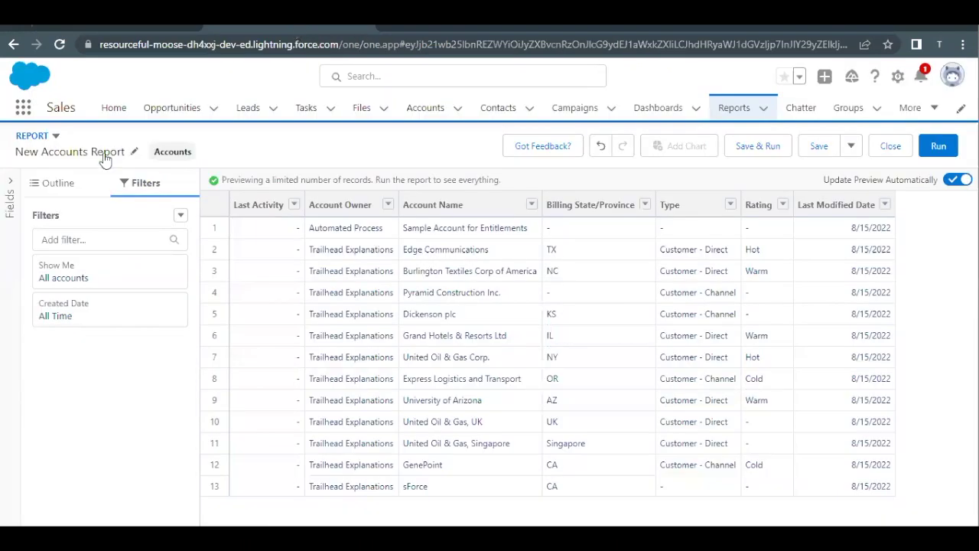
pyautogui.click(59, 188)
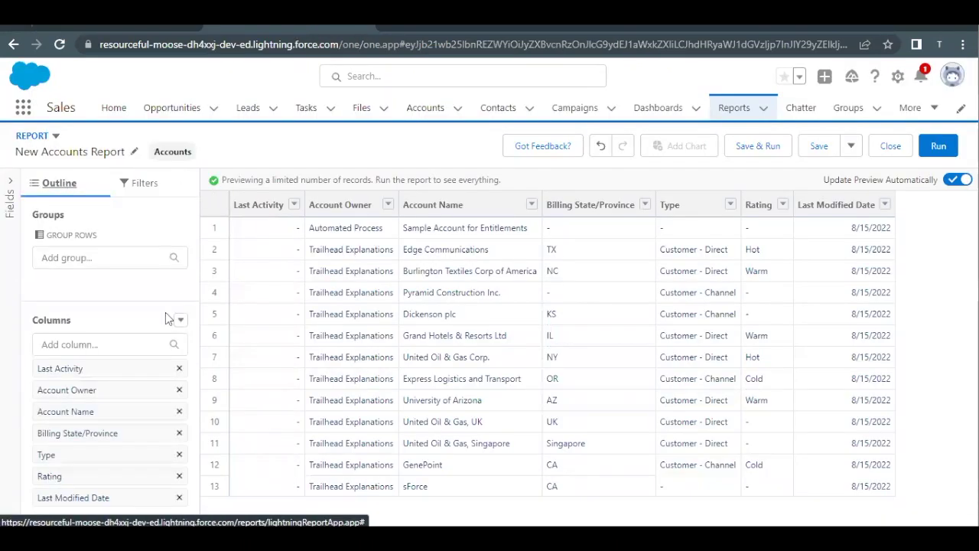
pyautogui.click(179, 369)
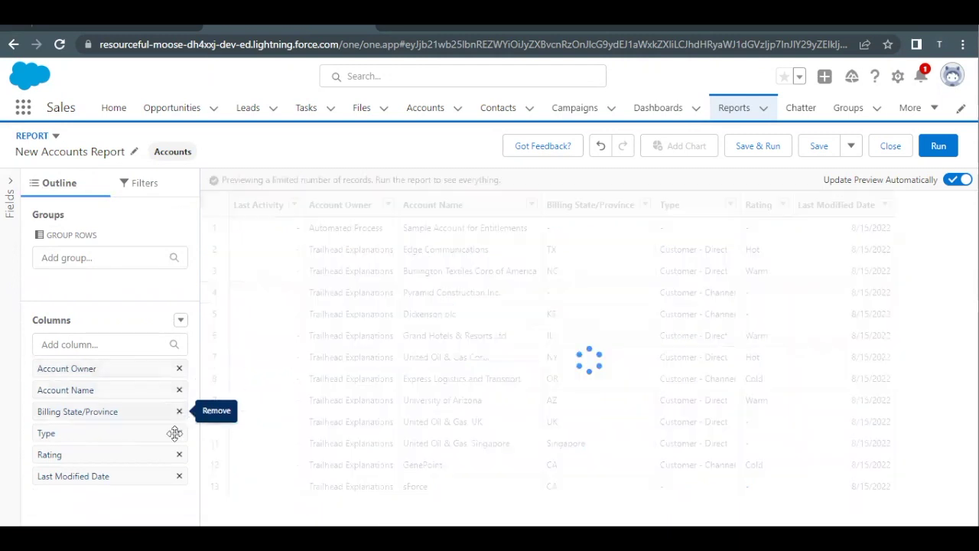
pyautogui.click(179, 476)
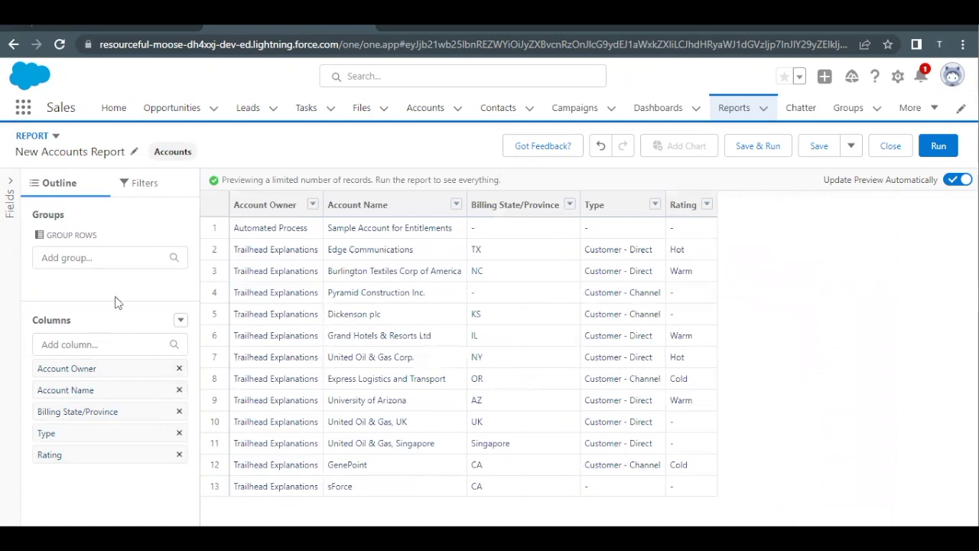
pyautogui.click(97, 343)
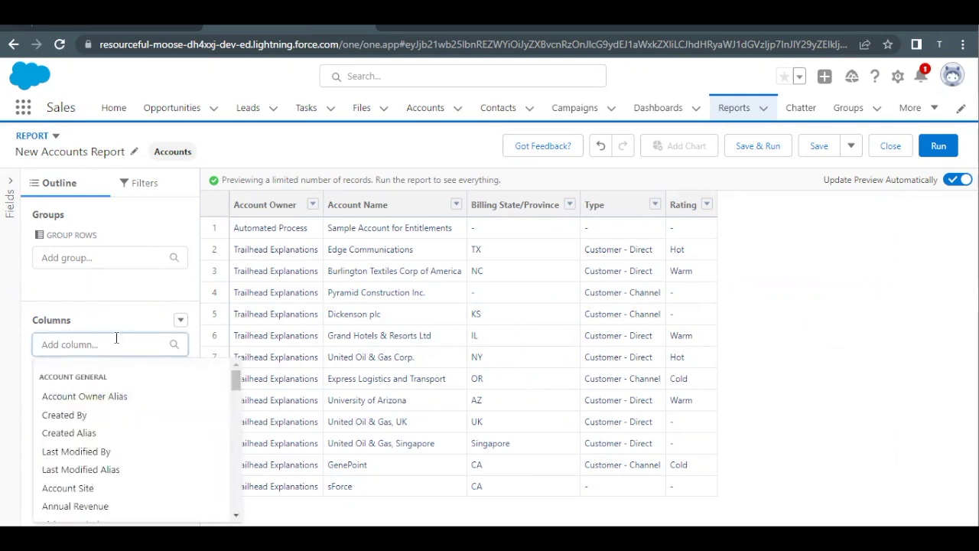
pyautogui.write('Annu')
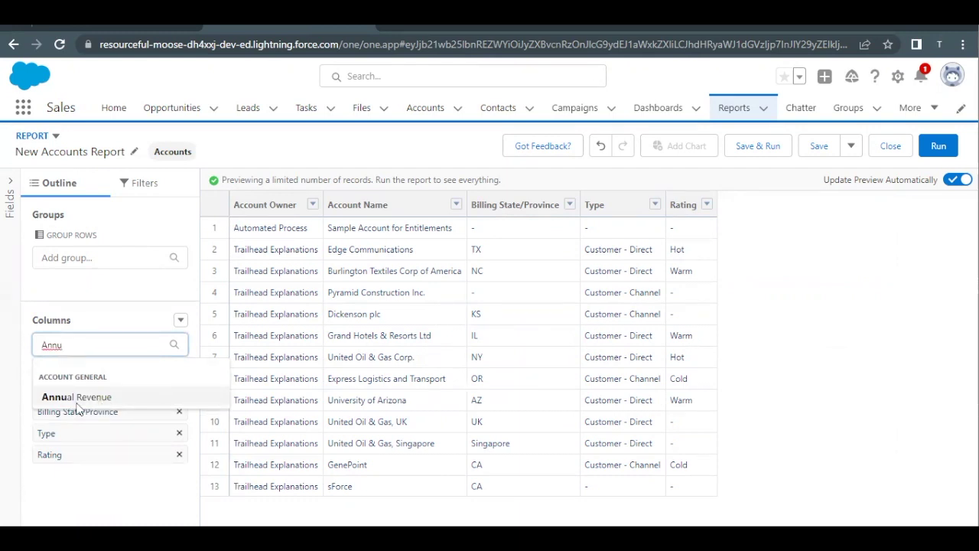
pyautogui.doubleClick(84, 340)
pyautogui.press('BackSpace')
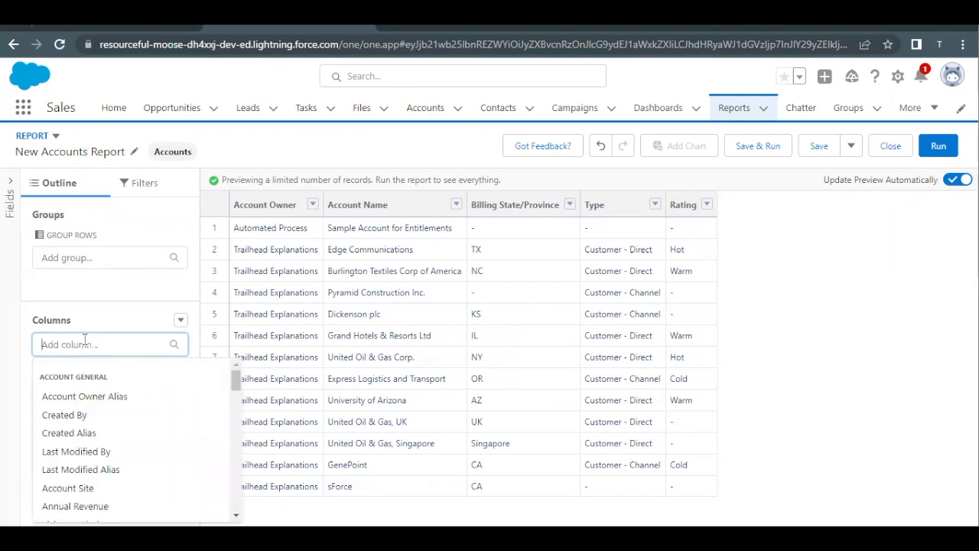
pyautogui.click(108, 322)
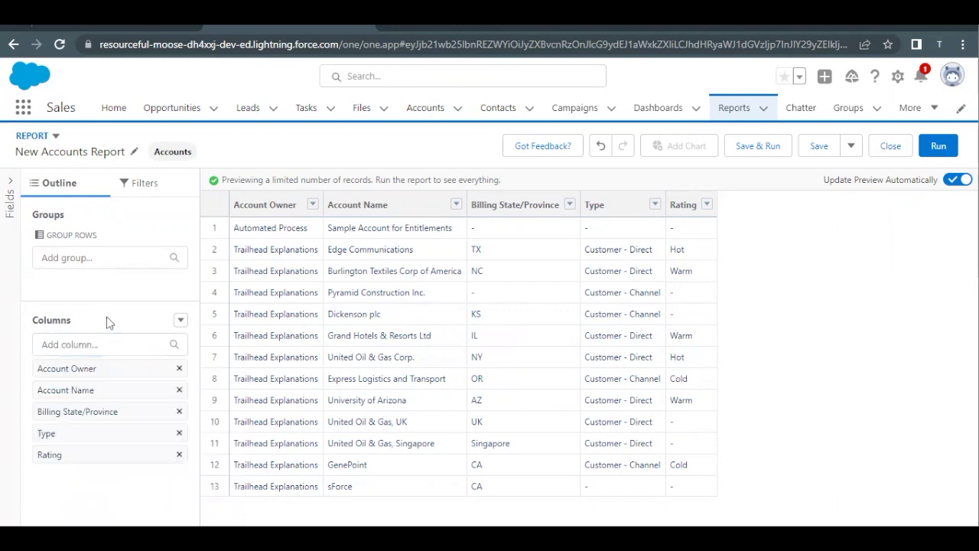
# Expand the full fields list, add Annual Revenue from Account General to the report as a column, and collapse the list again
pyautogui.click(10, 220)
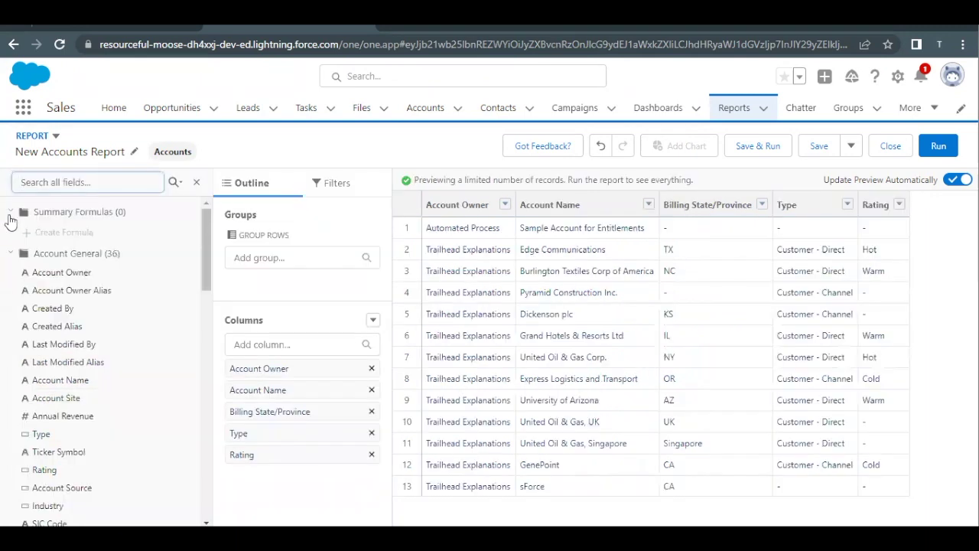
pyautogui.scroll(-1, 76, 371)
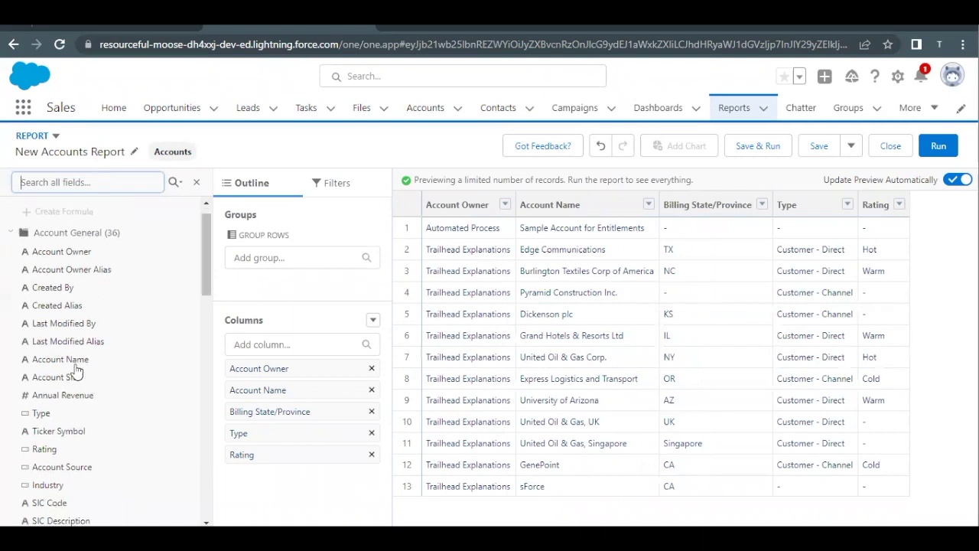
pyautogui.scroll(-2, 77, 371)
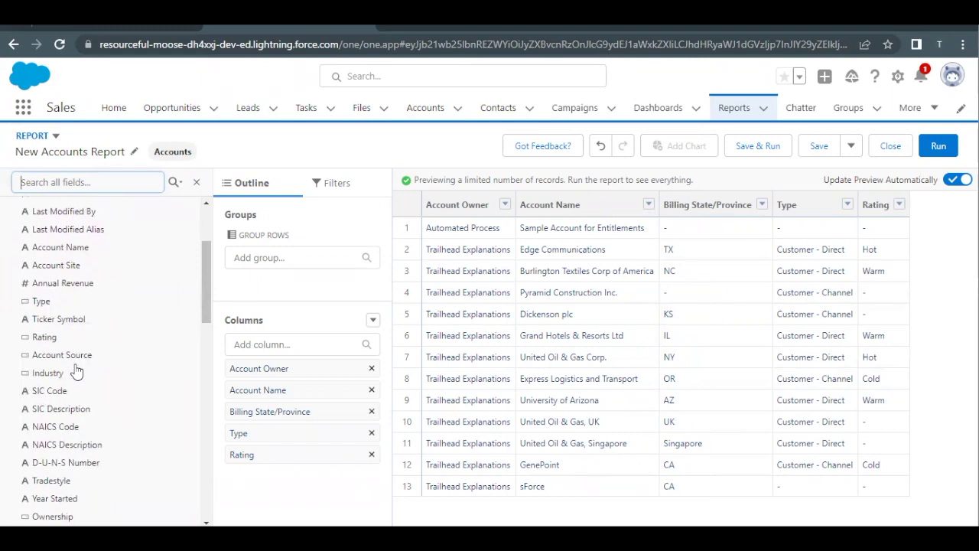
pyautogui.scroll(3, 76, 371)
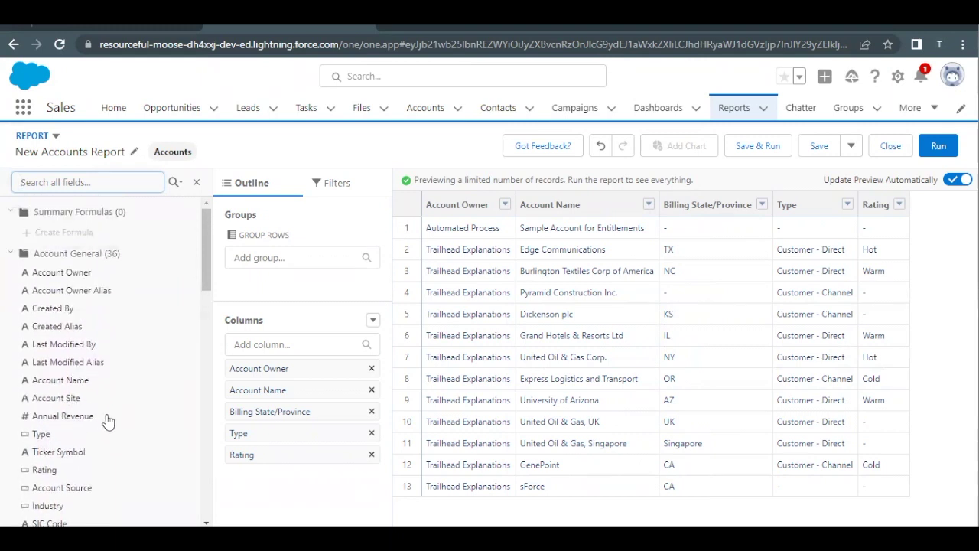
pyautogui.click(46, 420)
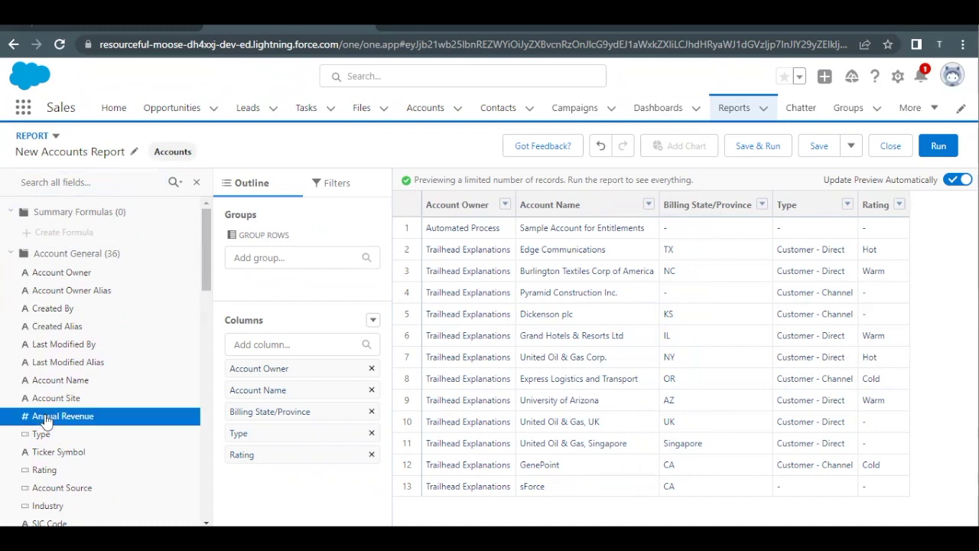
pyautogui.doubleClick(46, 420)
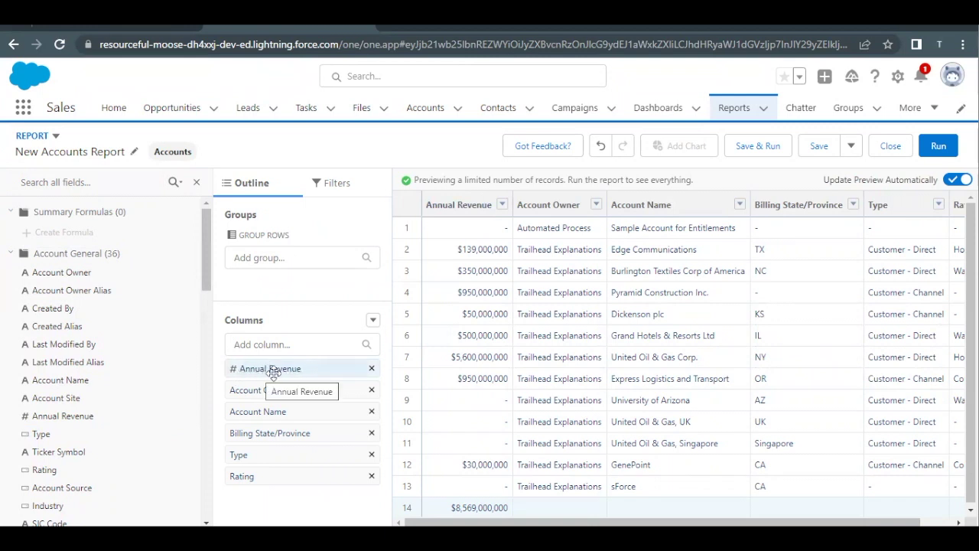
pyautogui.click(199, 183)
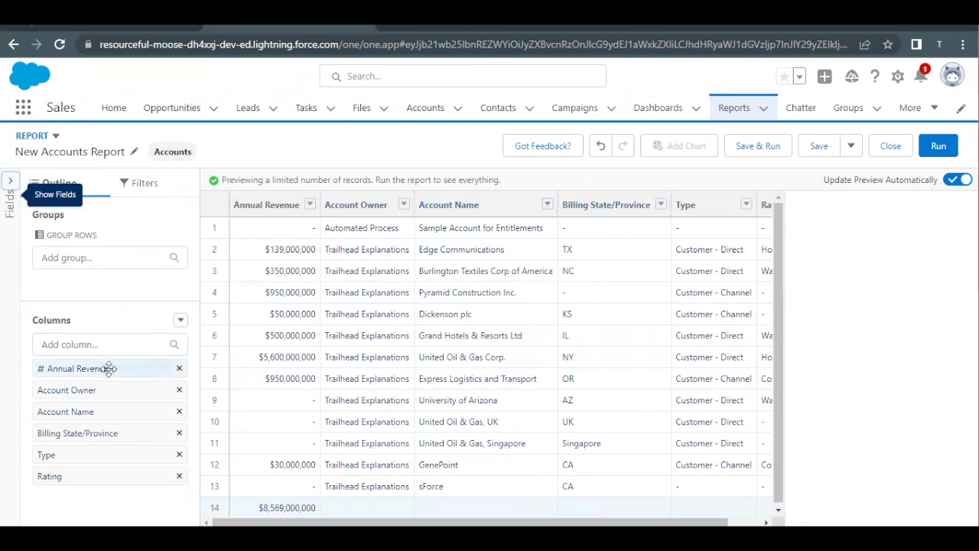
# Move the Annual Revenue column between Account Name and Billing State/Province in the report outline
pyautogui.moveTo(109, 369); pyautogui.dragTo(107, 411)
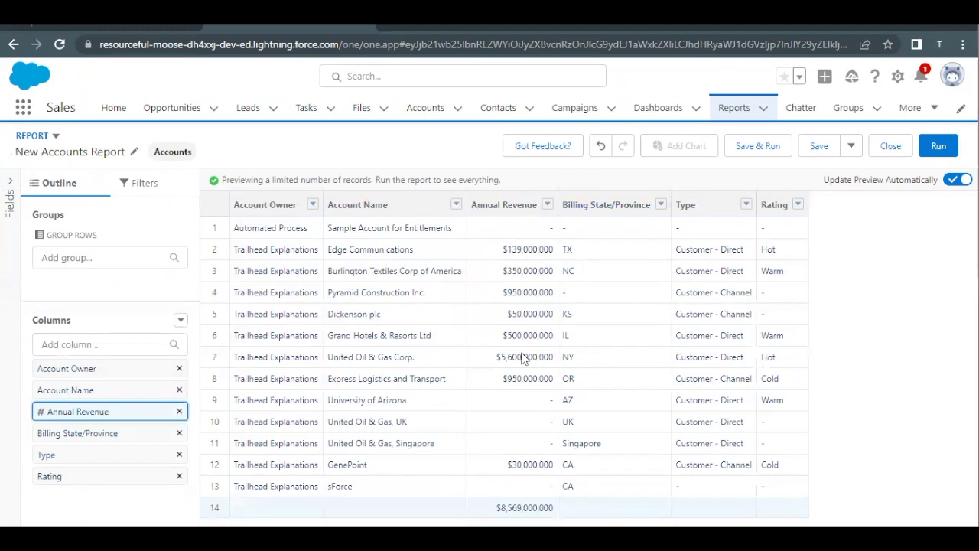
# Switch to the Trailhead page, read the instructions for the Type filter and copy the filter value customer
pyautogui.click(74, 23)
pyautogui.scroll(-2, 179, 316)
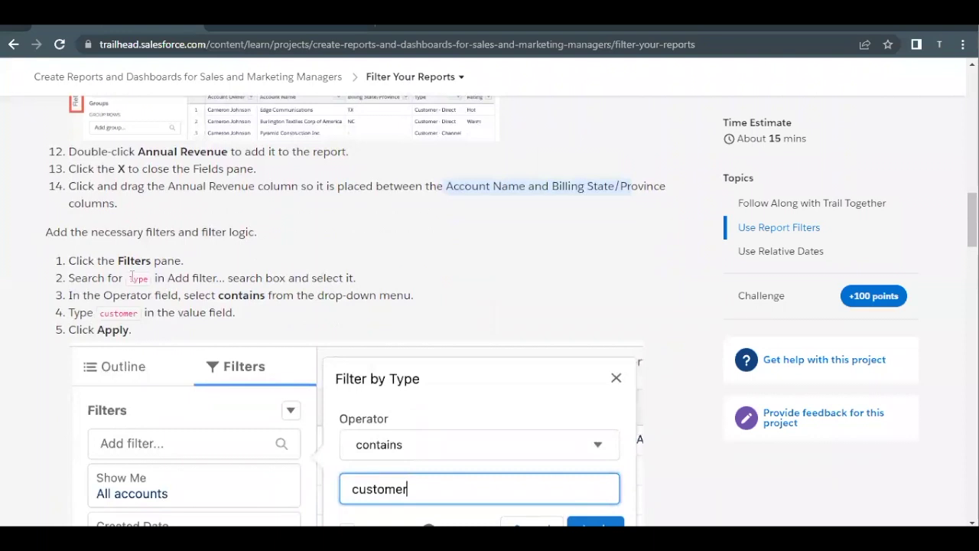
pyautogui.scroll(-1, 138, 288)
pyautogui.scroll(-1, 137, 288)
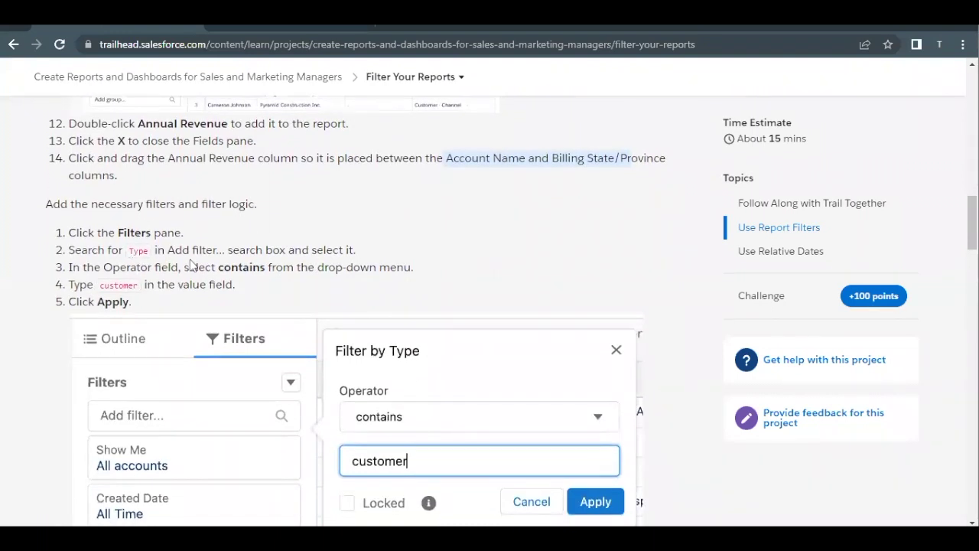
pyautogui.click(119, 285)
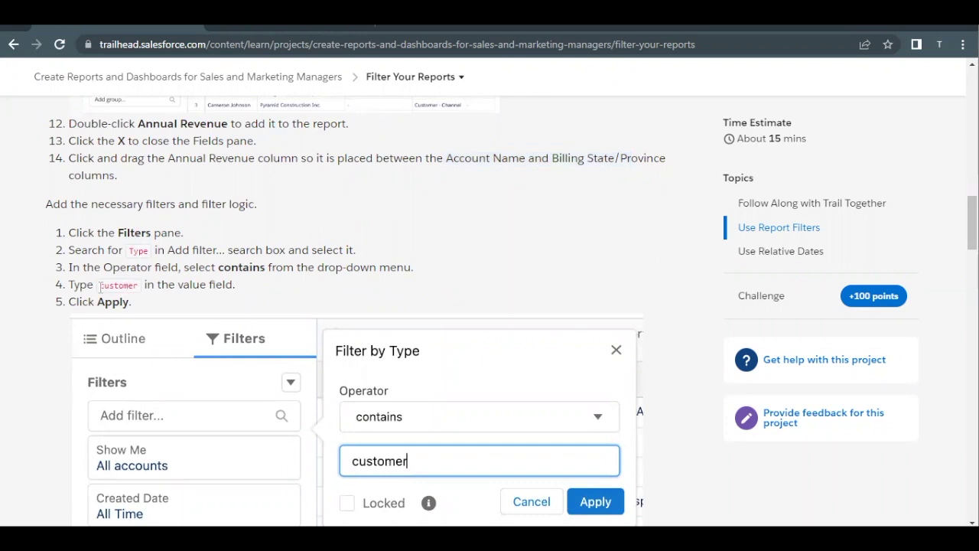
pyautogui.moveTo(100, 285); pyautogui.dragTo(146, 282)
# Return to the Salesforce report builder and add a filter on the Type field from Account General
pyautogui.click(266, 28)
pyautogui.click(156, 187)
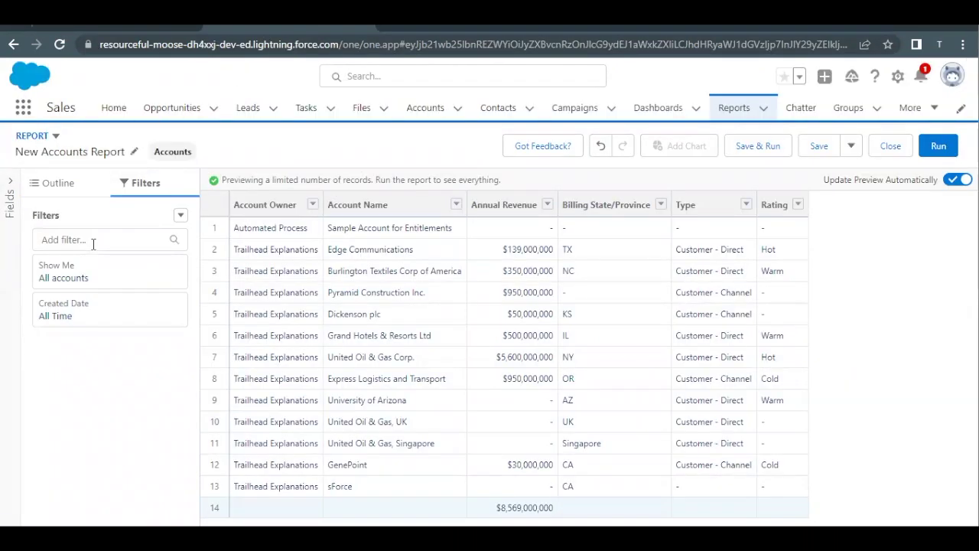
pyautogui.click(94, 240)
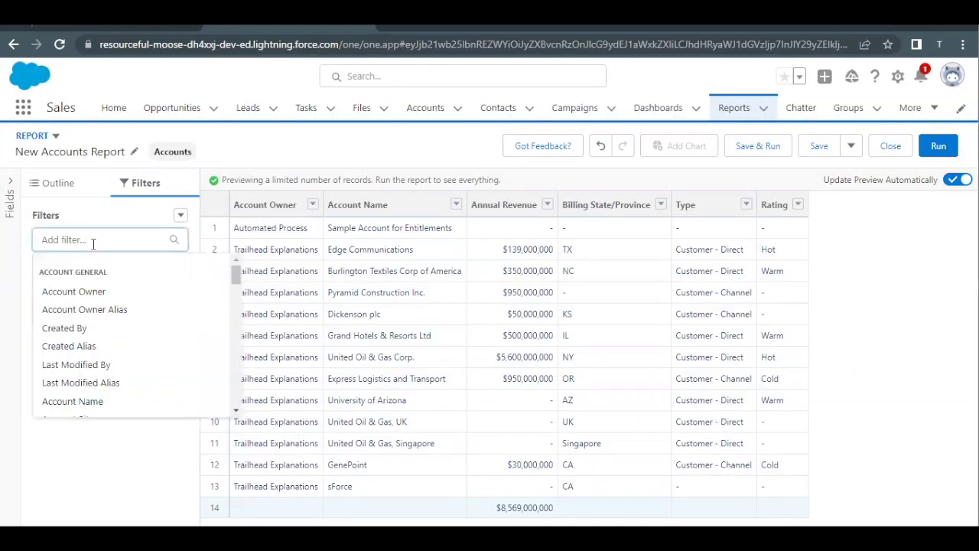
pyautogui.write('Typ')
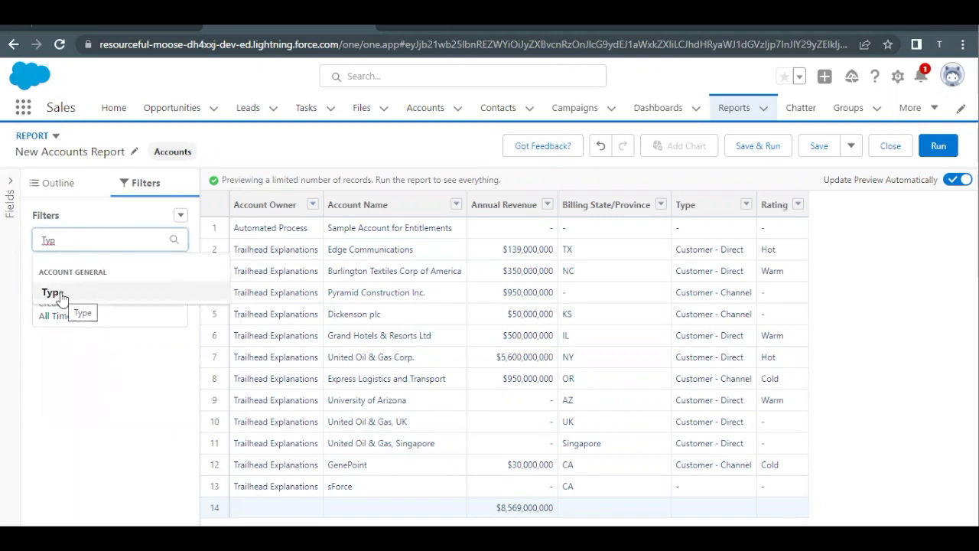
pyautogui.click(53, 293)
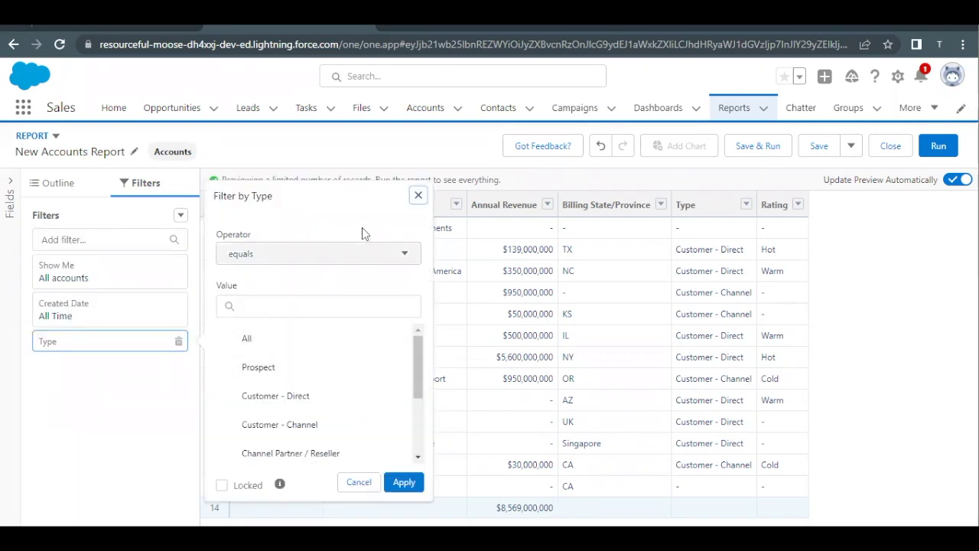
pyautogui.click(290, 306)
pyautogui.scroll(-1, 273, 443)
pyautogui.scroll(1, 276, 398)
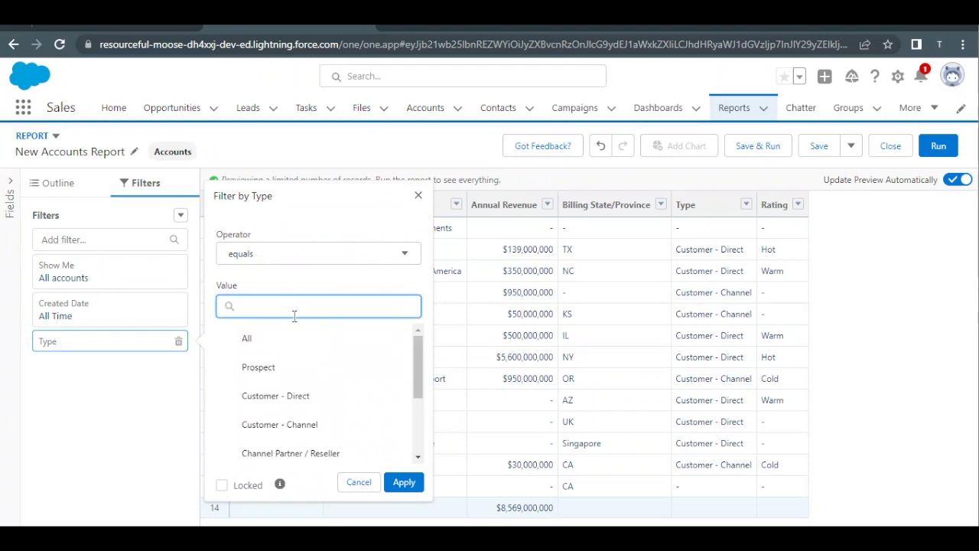
pyautogui.write('Customer')
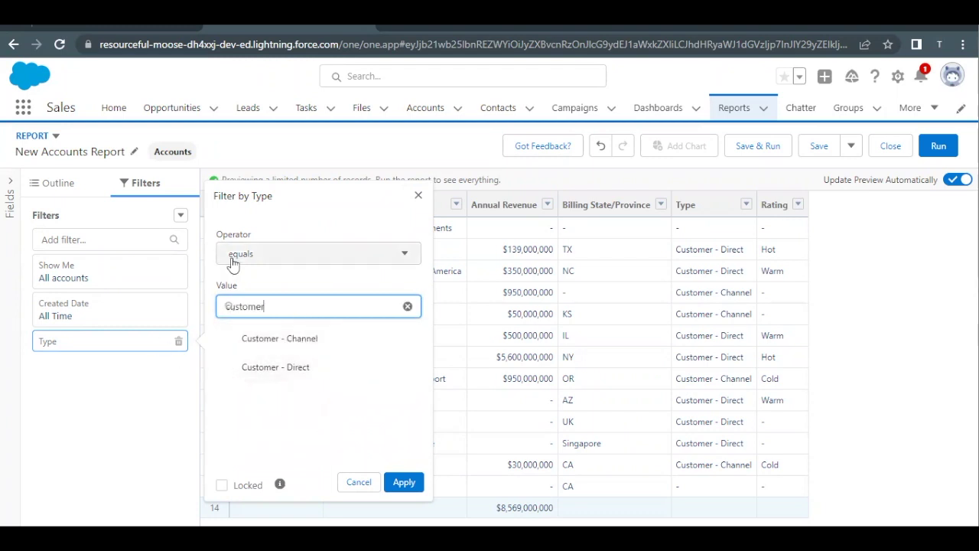
# Check the required operator in Trailhead, then set the report's Type filter to contains "customer" and apply it
pyautogui.click(93, 28)
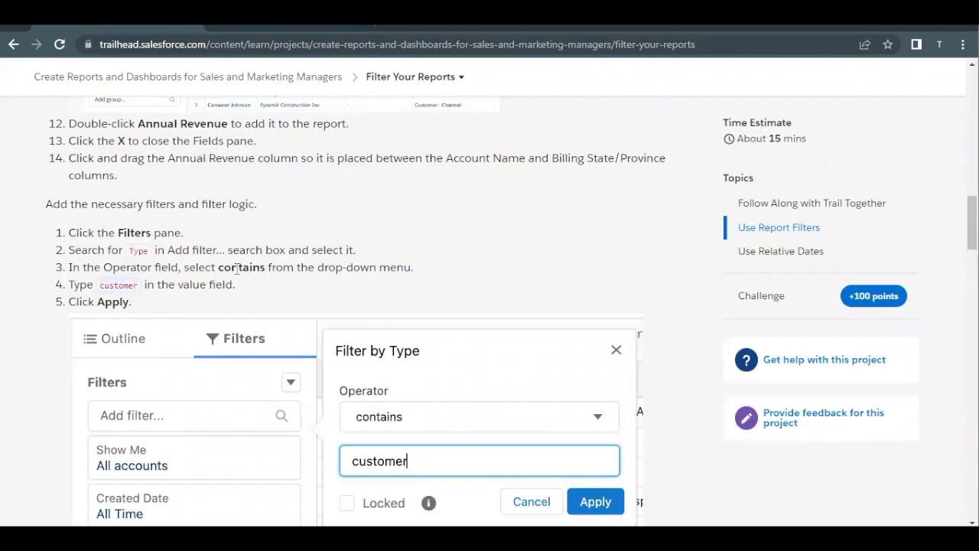
pyautogui.click(228, 27)
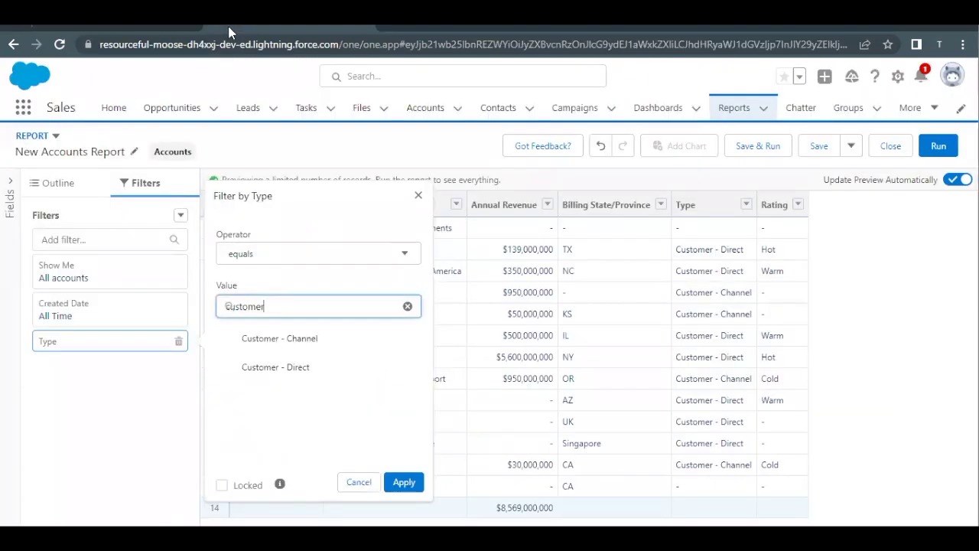
pyautogui.click(295, 257)
pyautogui.scroll(-3, 276, 367)
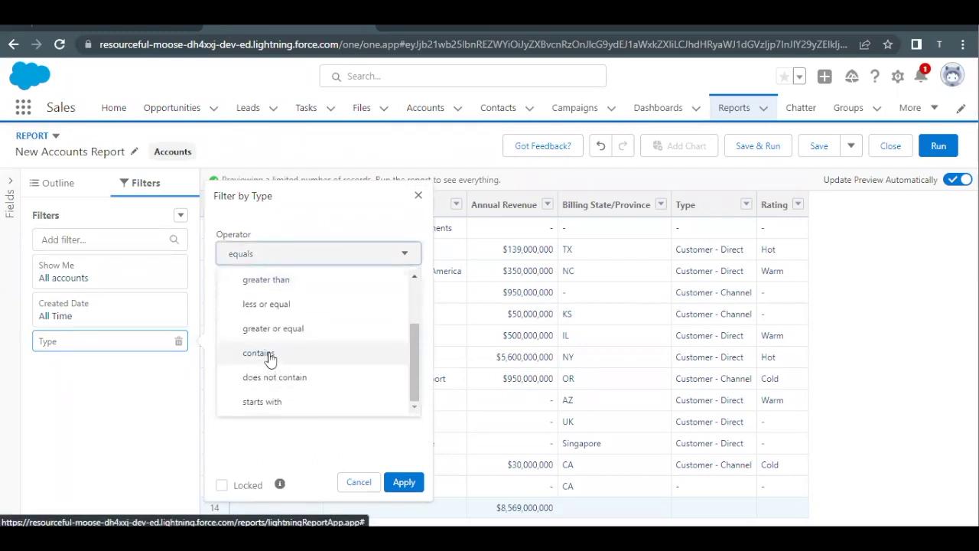
pyautogui.click(269, 354)
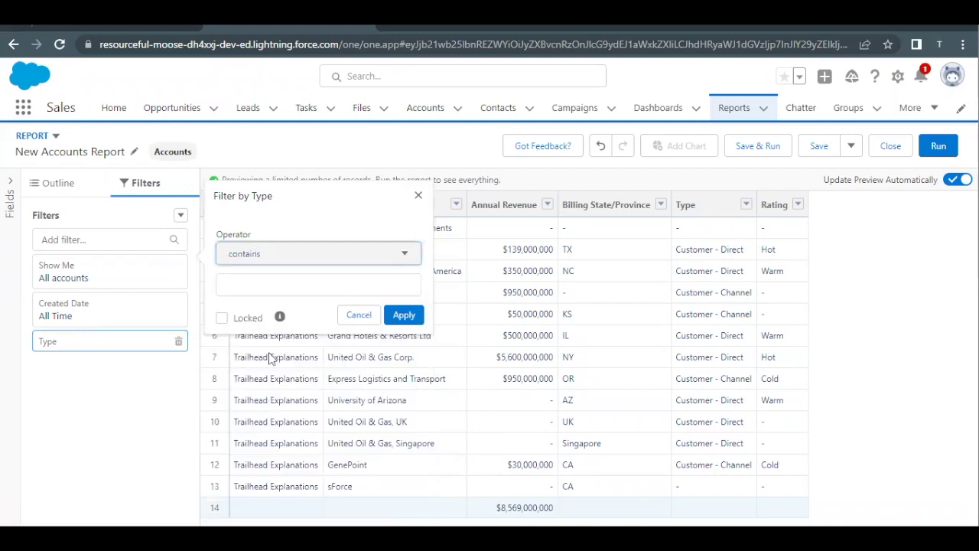
pyautogui.click(266, 284)
pyautogui.write('customer')
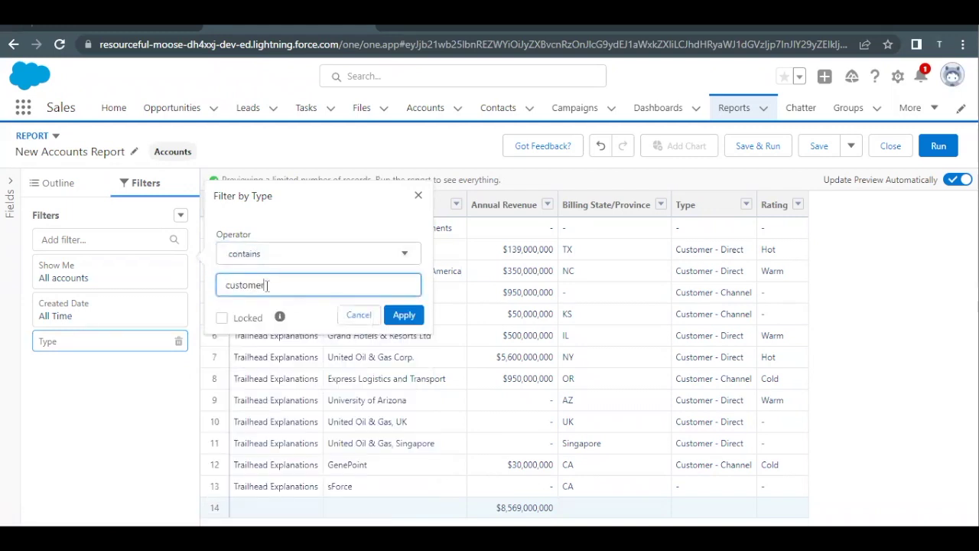
pyautogui.click(415, 316)
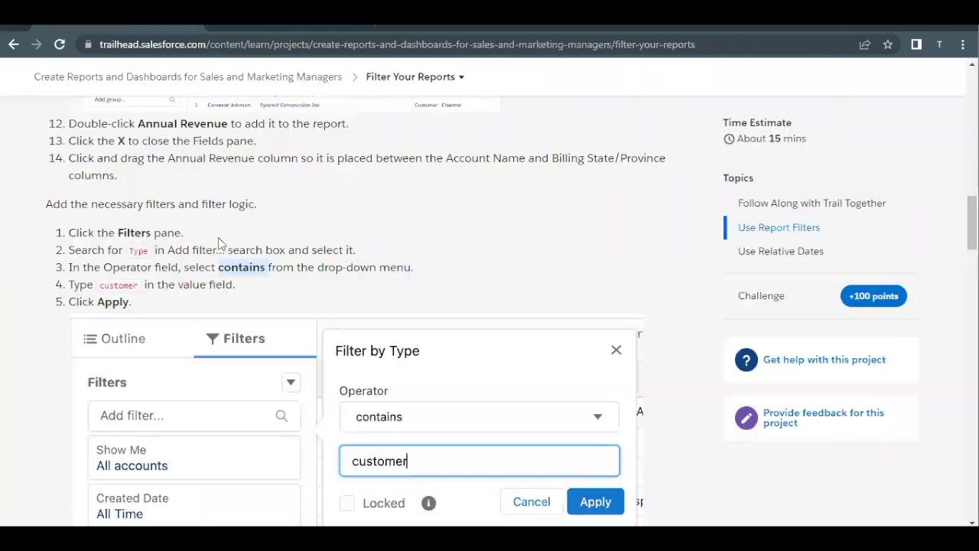
# Copy the Billing State/Province value TX,NC,IL,NY from the Trailhead table of additional filters and return to the report builder
pyautogui.scroll(-5, 230, 325)
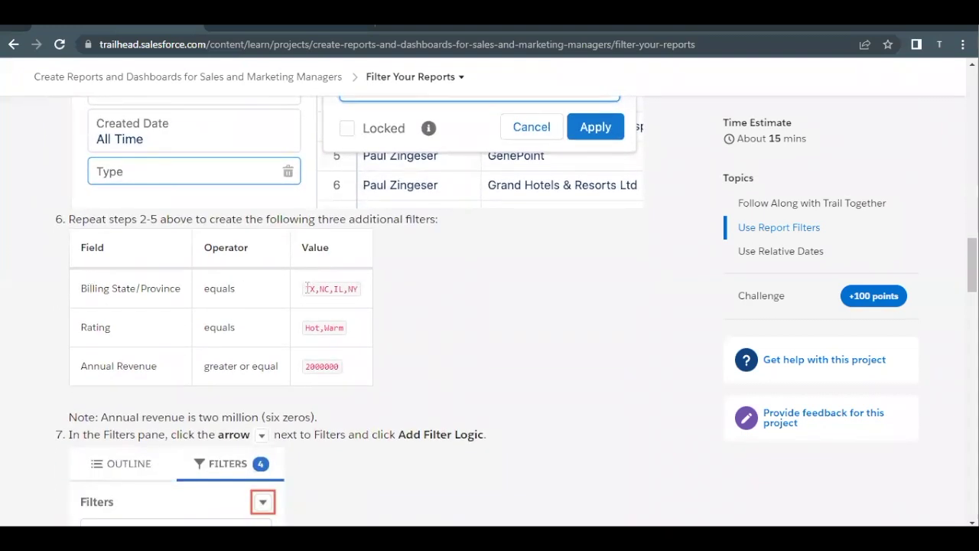
pyautogui.moveTo(316, 288); pyautogui.dragTo(351, 290)
pyautogui.click(260, 32)
# Add a Billing State/Province filter with the operator equals and the value TX,NC,IL,NY, and apply it
pyautogui.click(77, 239)
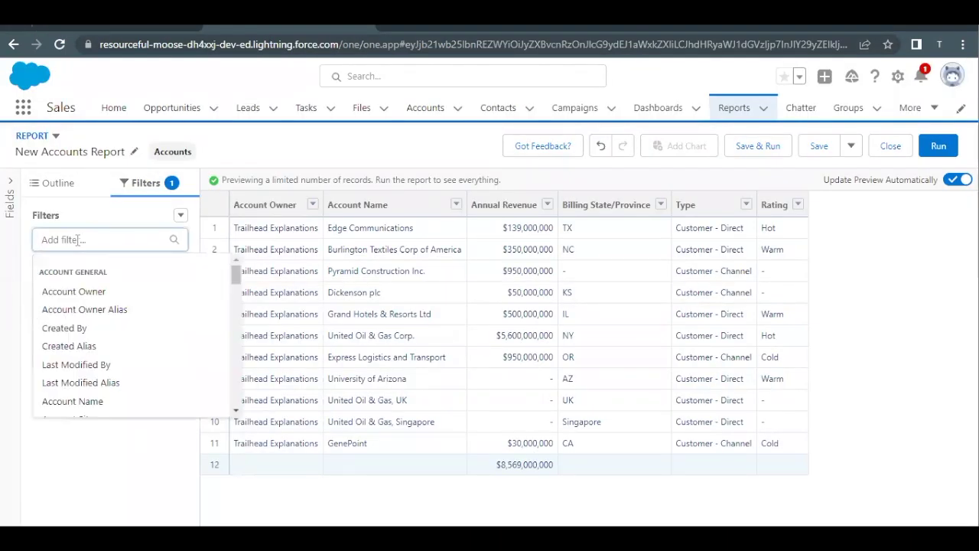
pyautogui.write('Bill')
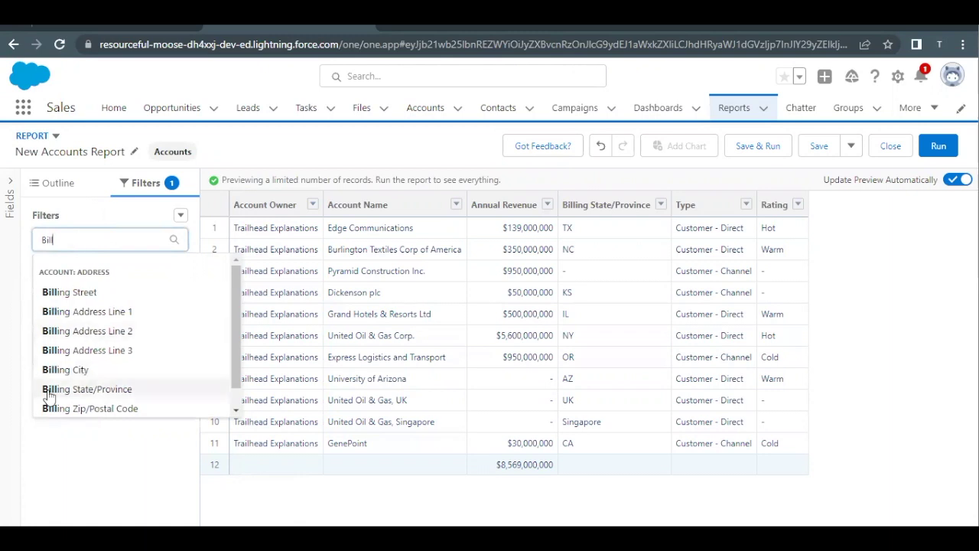
pyautogui.click(70, 390)
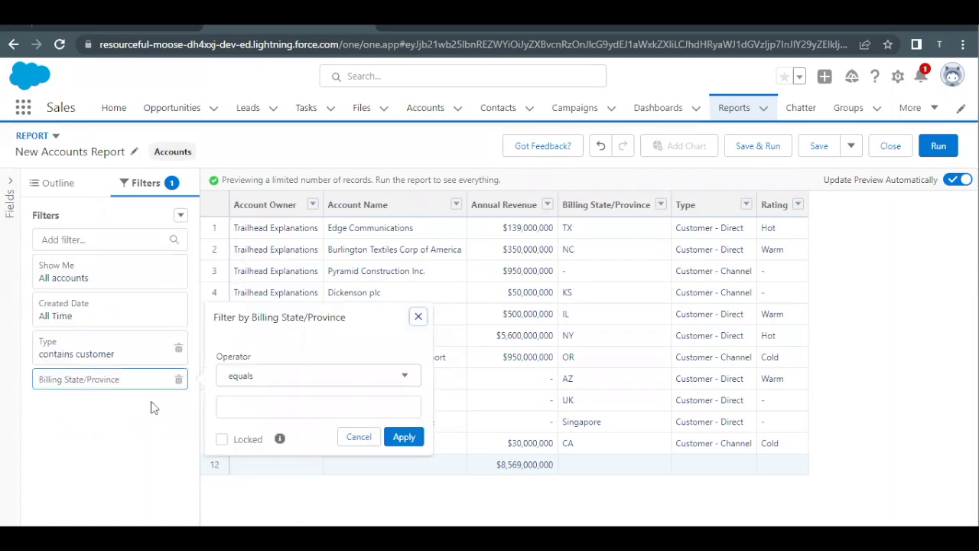
pyautogui.click(242, 410)
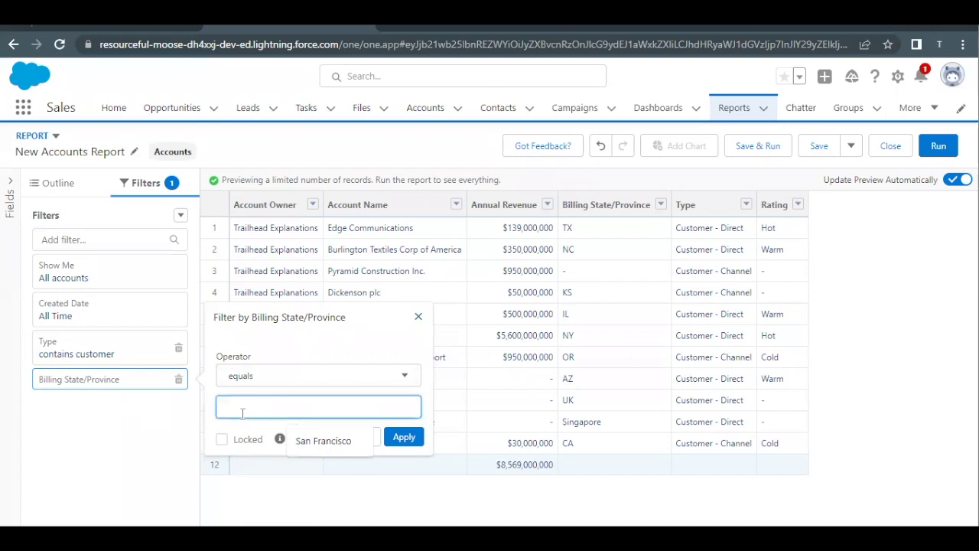
pyautogui.write('TX,NC,IL,NY')
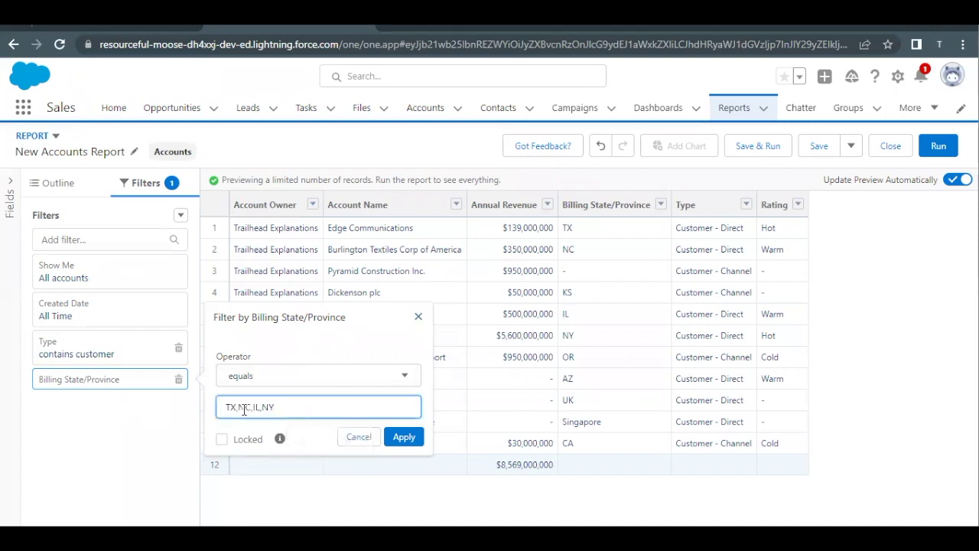
pyautogui.click(404, 437)
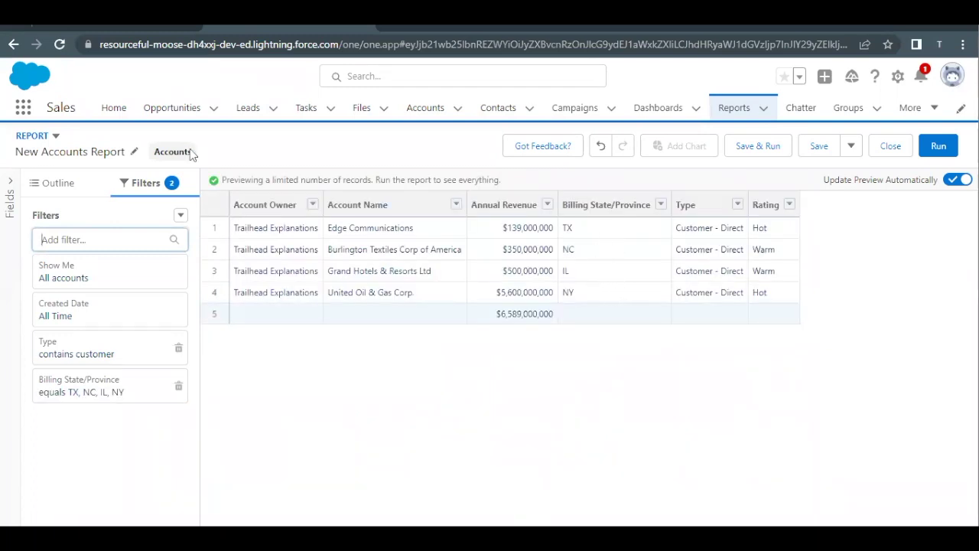
# Check the Rating filter values in Trailhead, then add a Rating filter to the report that equals Hot and Warm and apply it
pyautogui.click(106, 26)
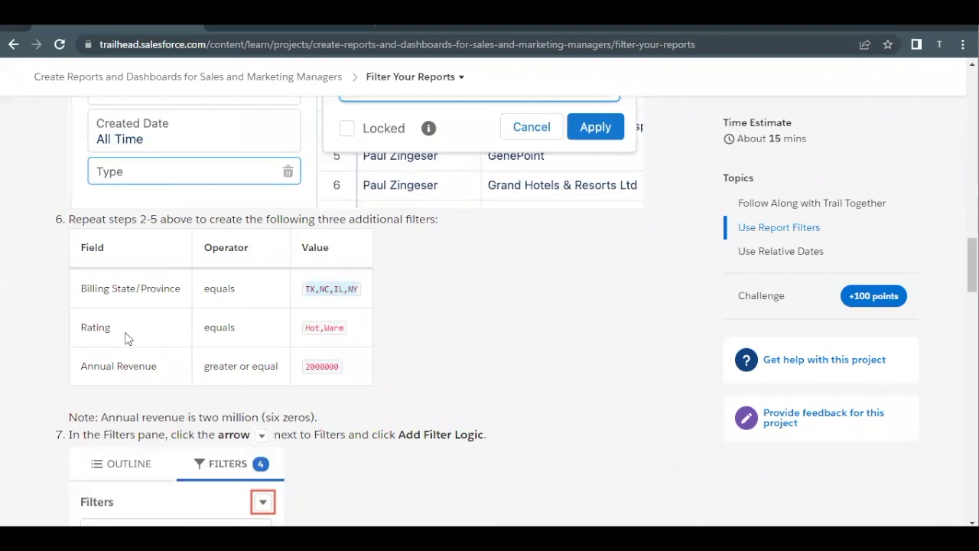
pyautogui.click(262, 30)
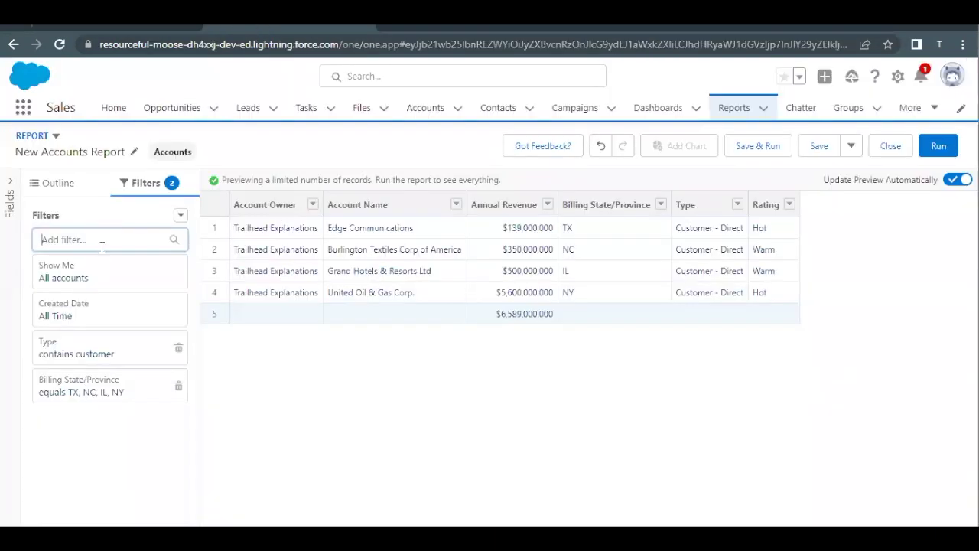
pyautogui.click(102, 243)
pyautogui.write('Rati')
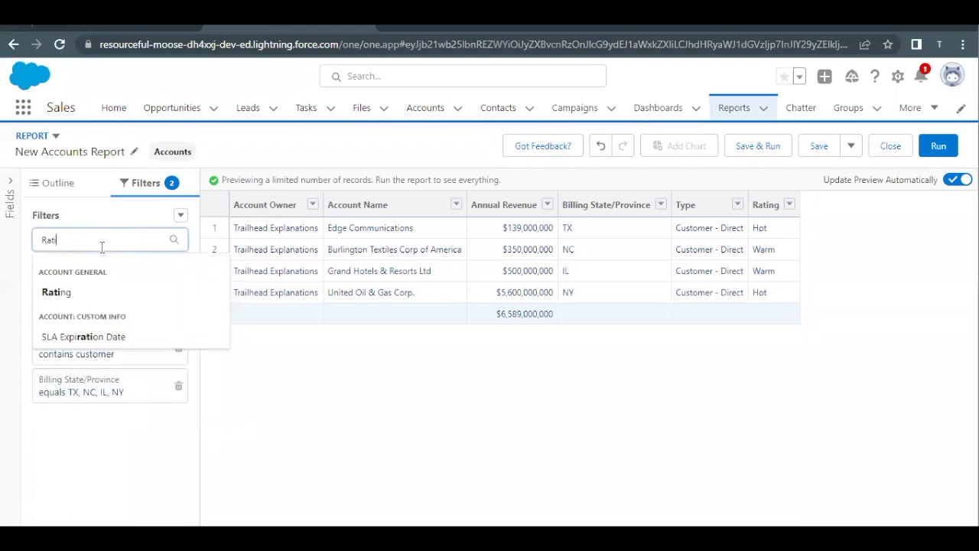
pyautogui.click(59, 298)
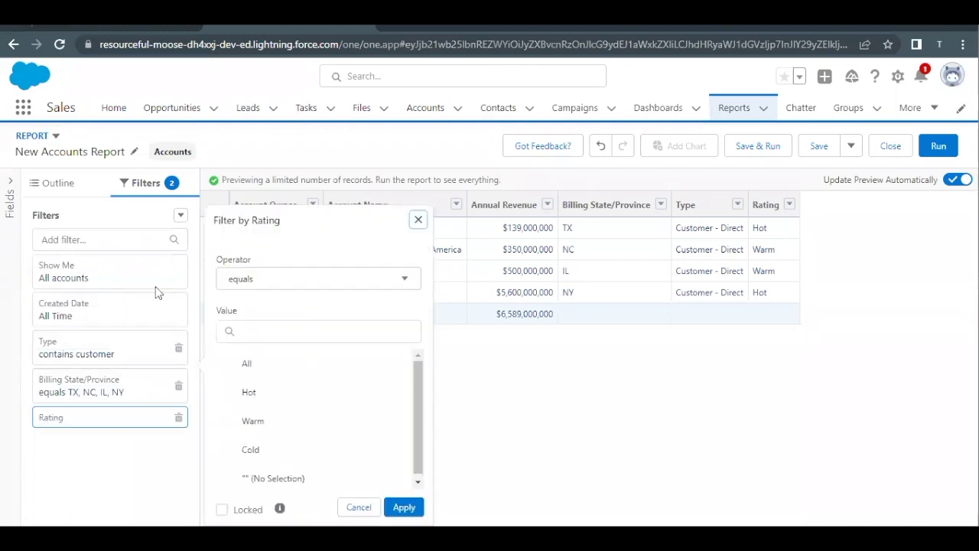
pyautogui.click(230, 394)
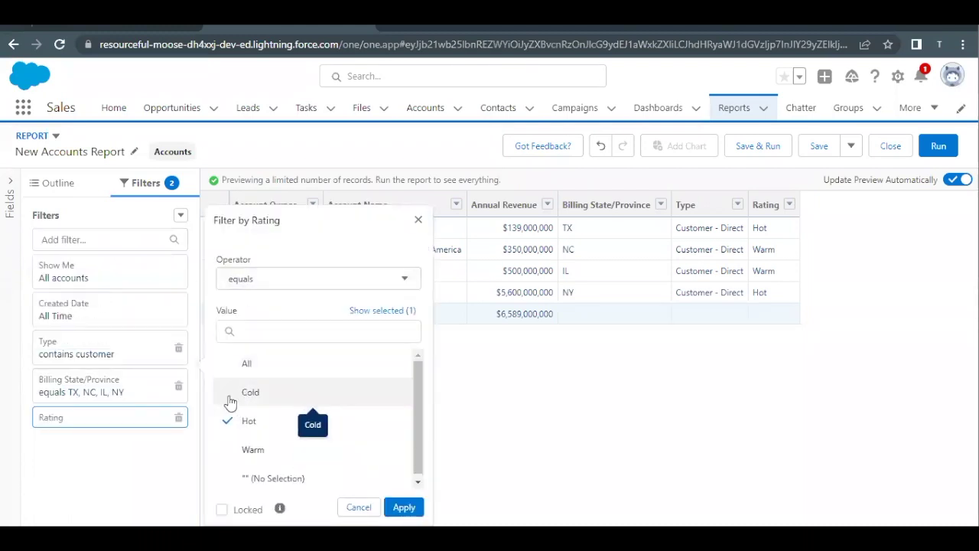
pyautogui.click(228, 455)
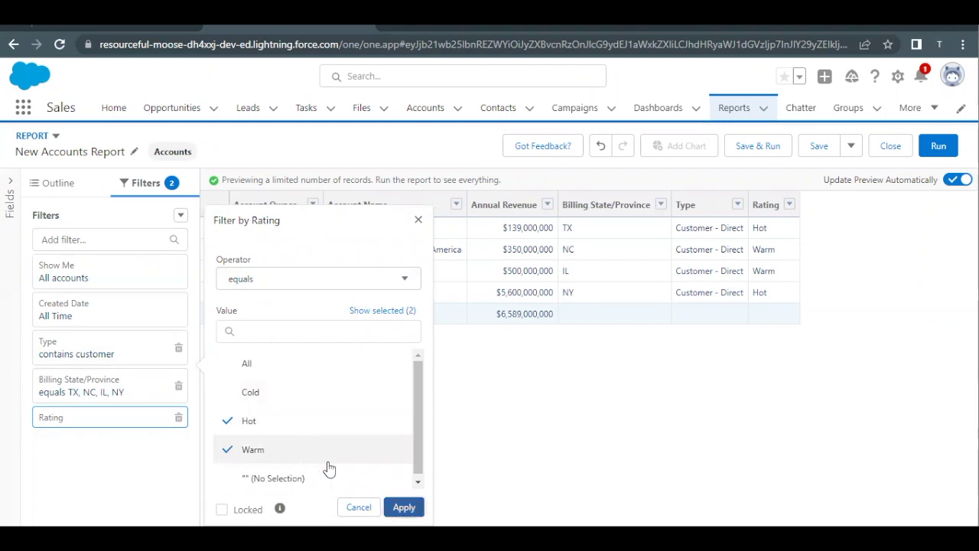
pyautogui.press('Return')
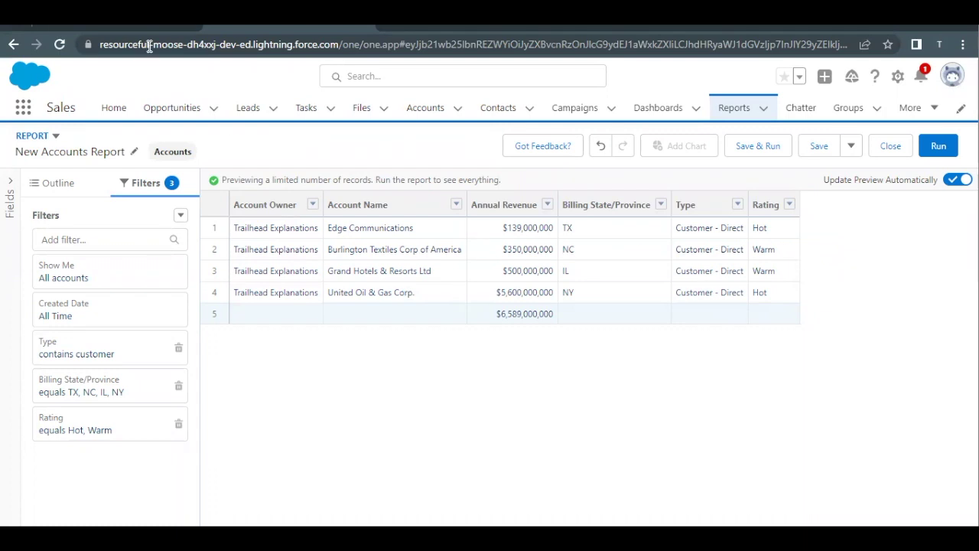
# Copy the Annual Revenue value 2000000 from the Trailhead table of additional filters and return to the report builder
pyautogui.click(105, 26)
pyautogui.scroll(-1, 115, 347)
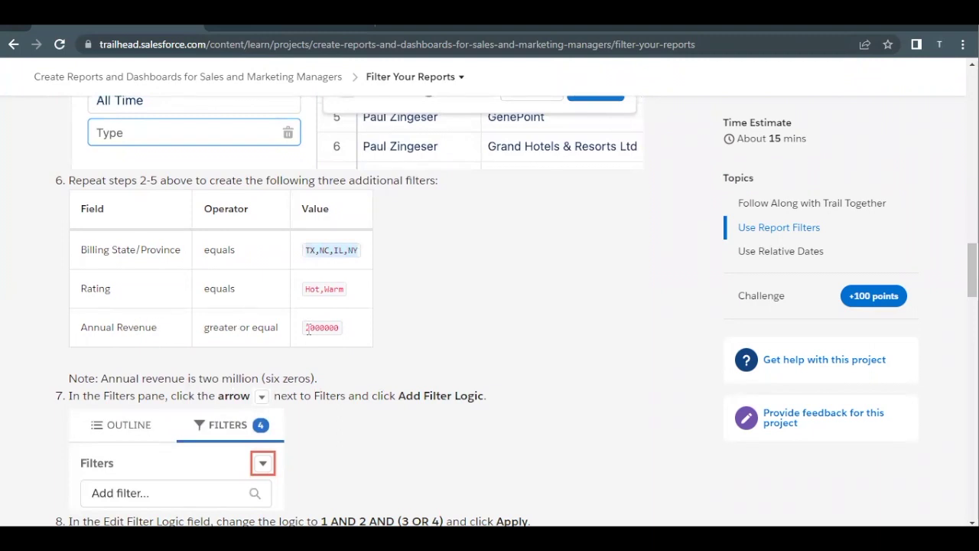
pyautogui.moveTo(306, 328); pyautogui.dragTo(349, 335)
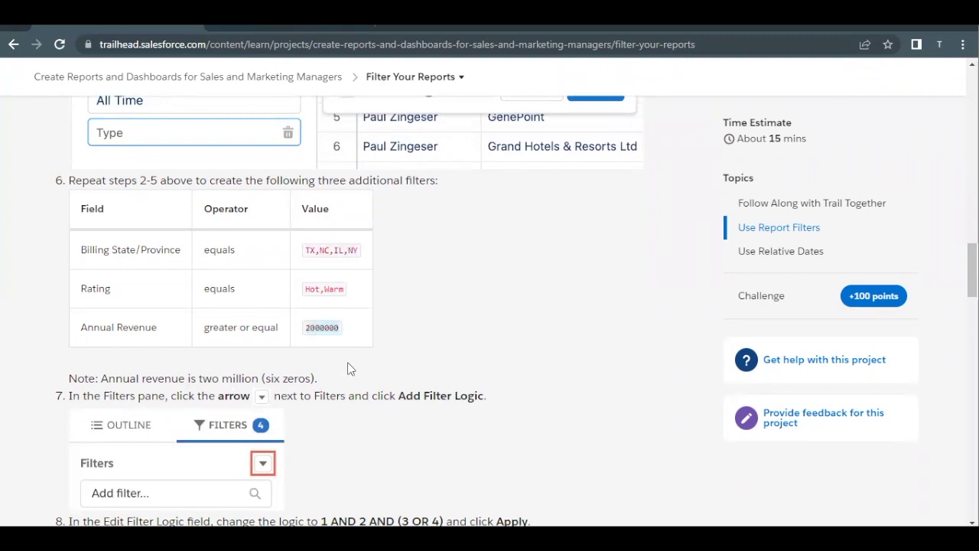
pyautogui.click(280, 26)
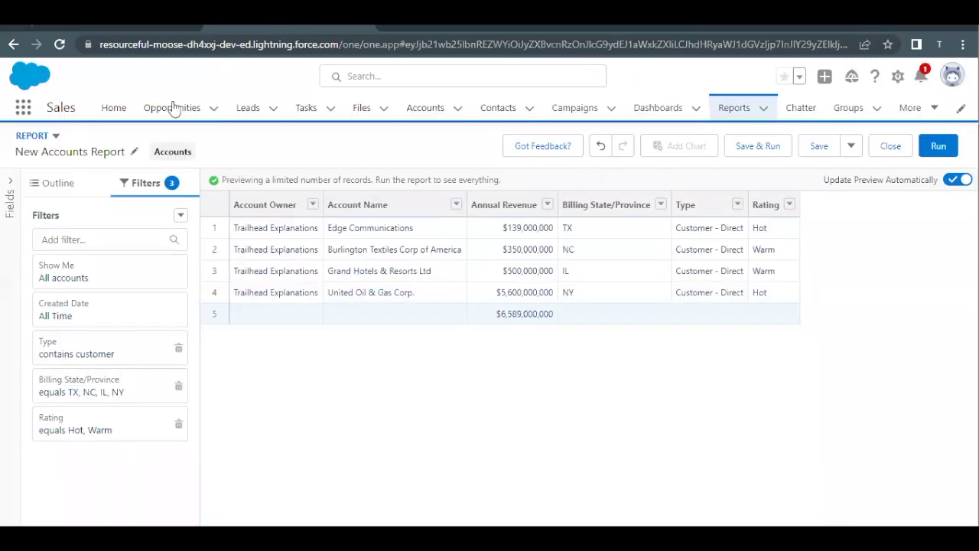
# Add an Annual Revenue filter with the operator equals and the value 2000000, and apply it
pyautogui.click(109, 239)
pyautogui.write('Annu')
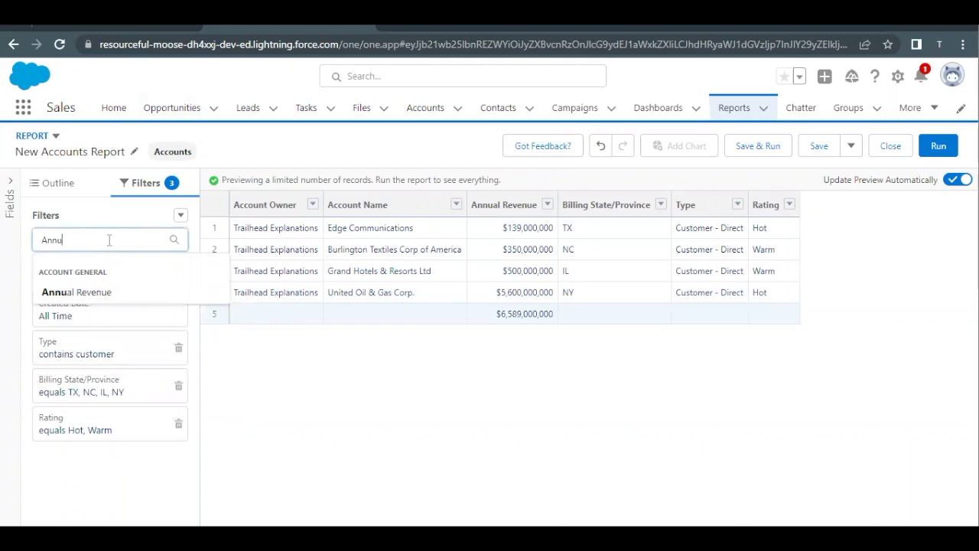
pyautogui.click(84, 295)
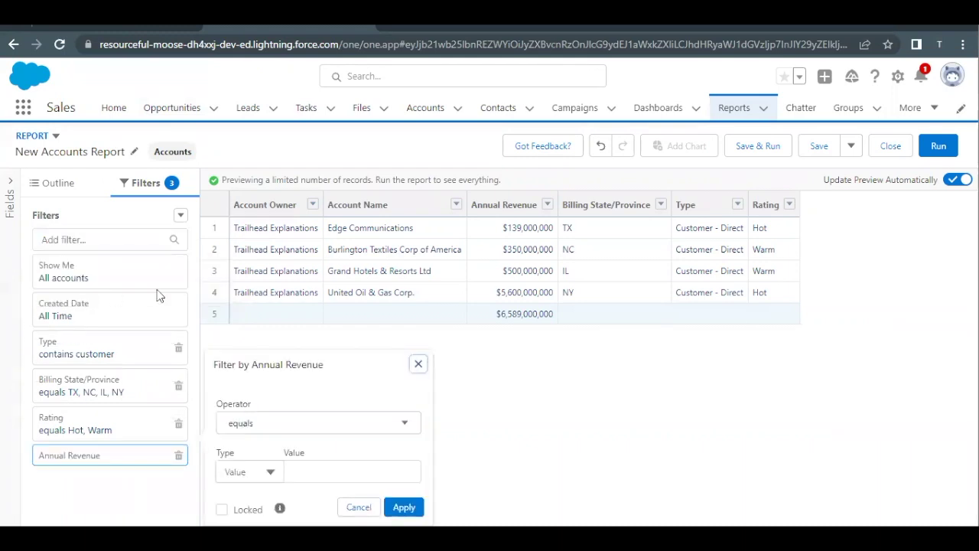
pyautogui.click(313, 472)
pyautogui.write('2000000')
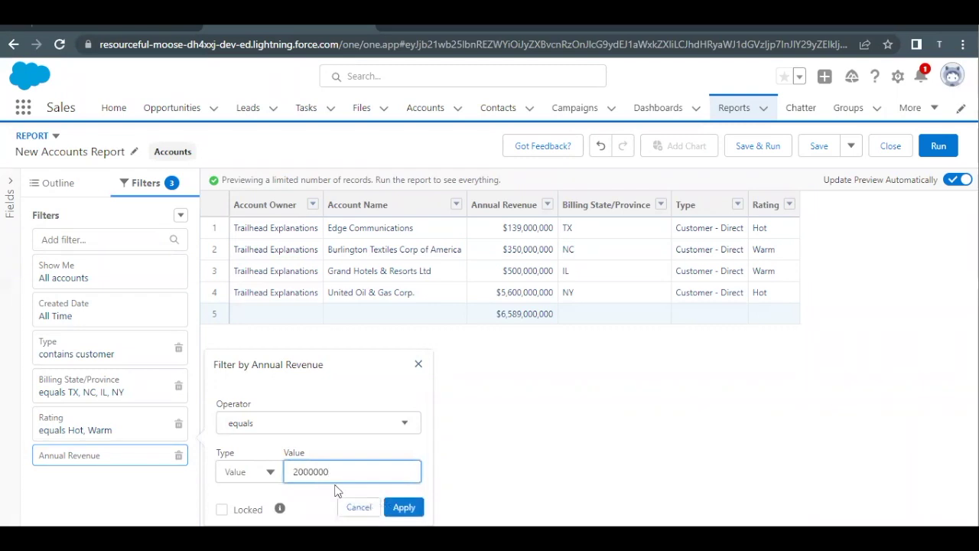
pyautogui.click(337, 490)
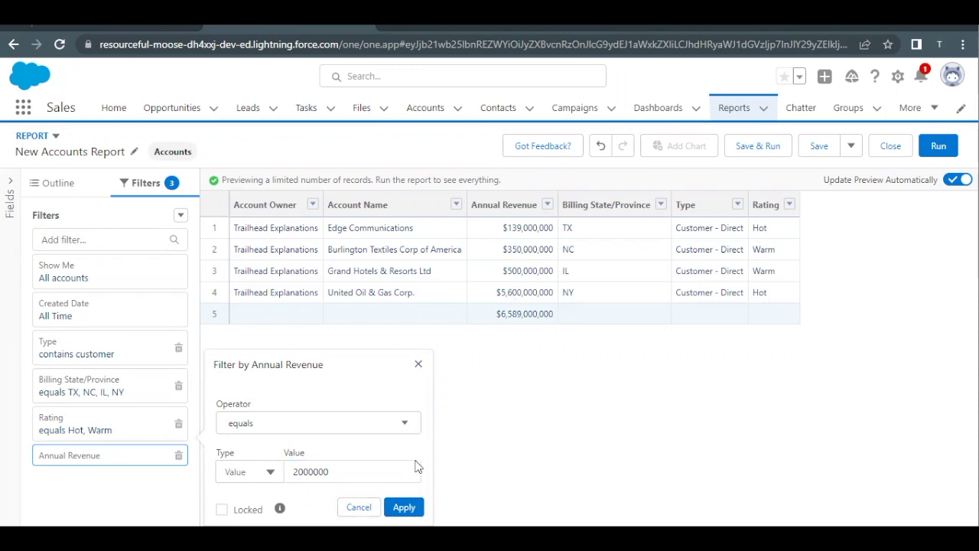
pyautogui.click(404, 507)
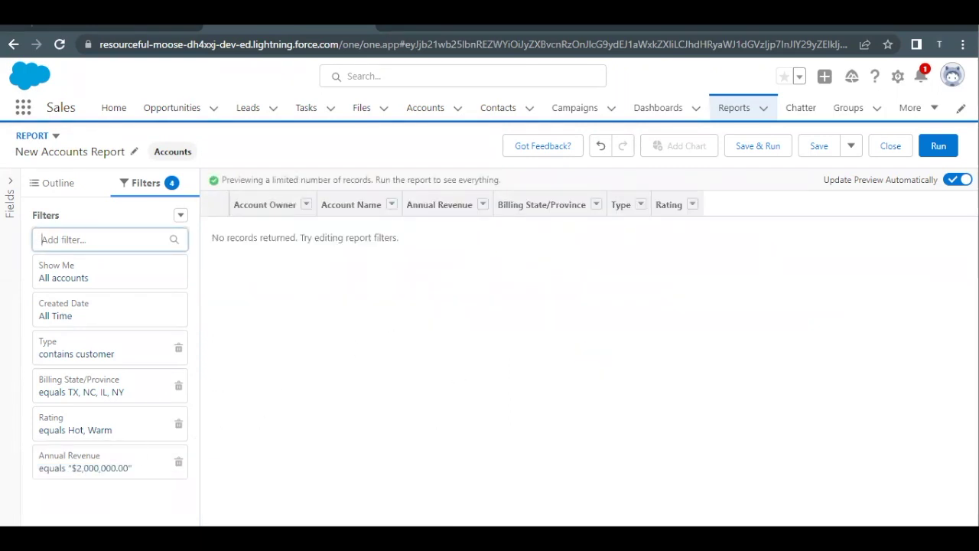
# Check the Annual Revenue operator in Trailhead, then change the report's Annual Revenue filter operator to greater or equal and apply it
pyautogui.click(119, 30)
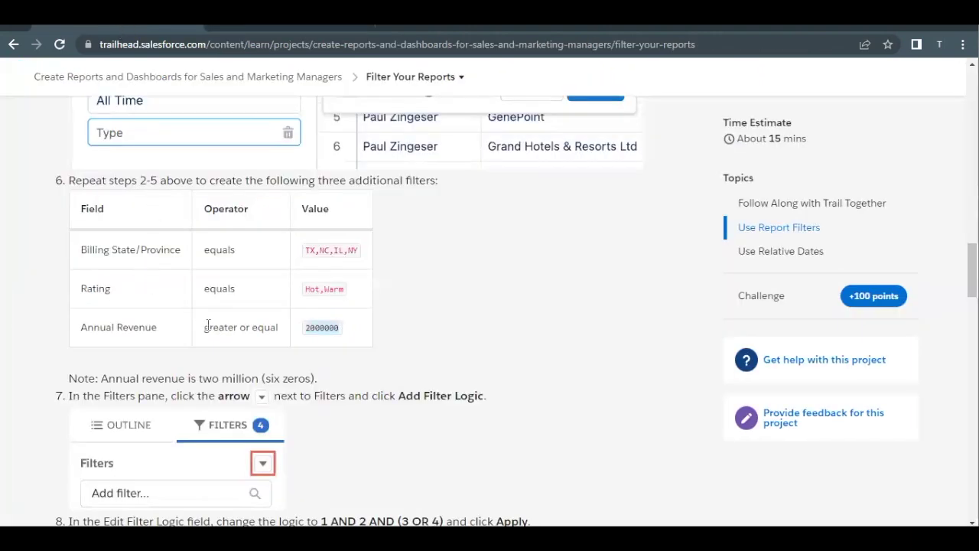
pyautogui.moveTo(204, 327); pyautogui.dragTo(280, 326)
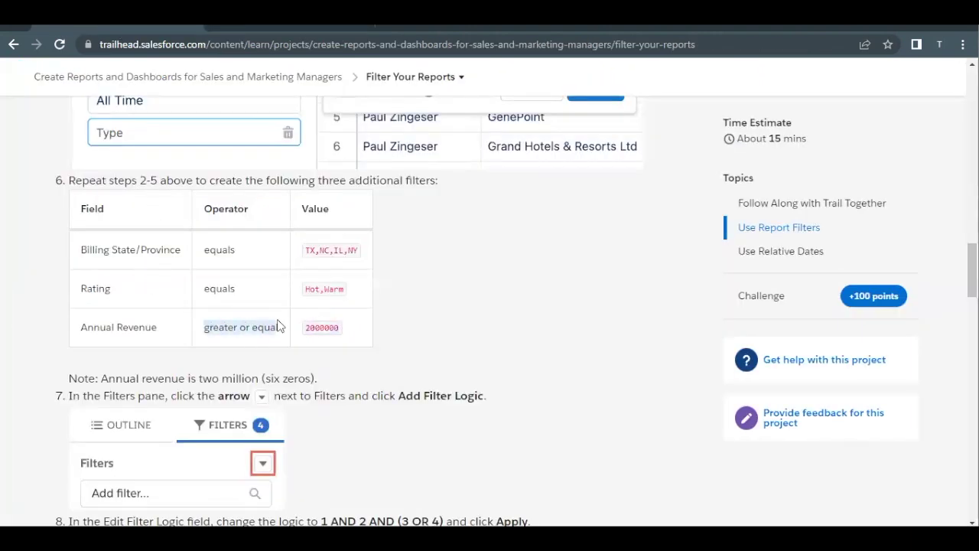
pyautogui.click(279, 31)
pyautogui.click(107, 460)
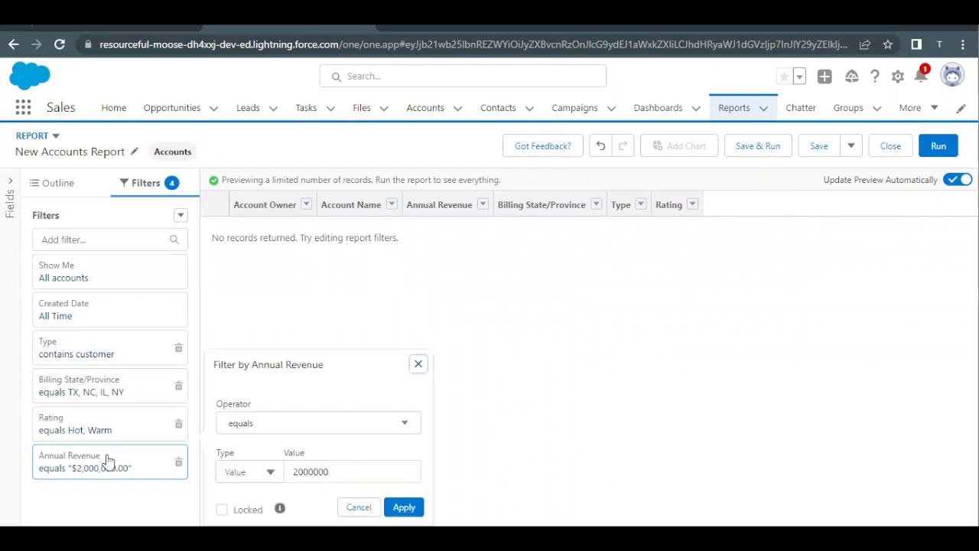
pyautogui.click(275, 427)
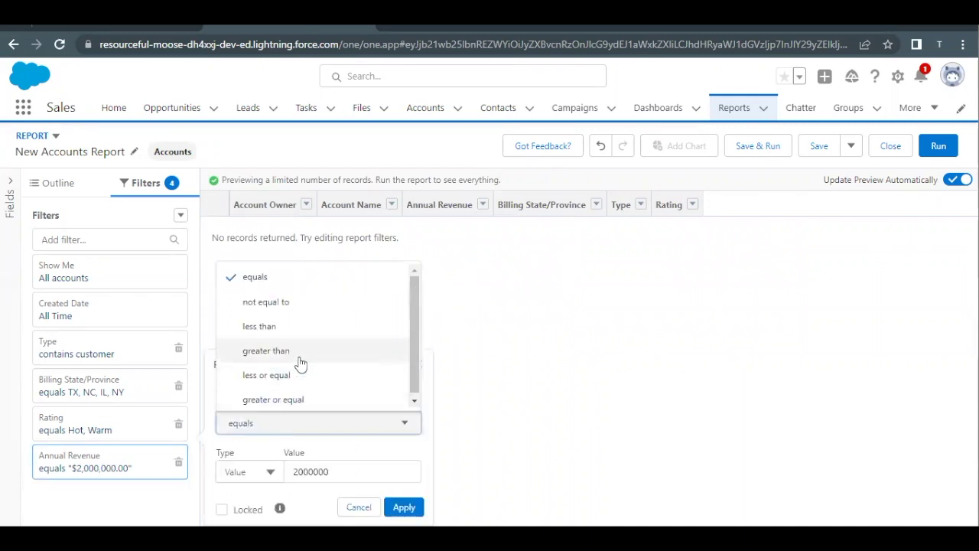
pyautogui.click(288, 399)
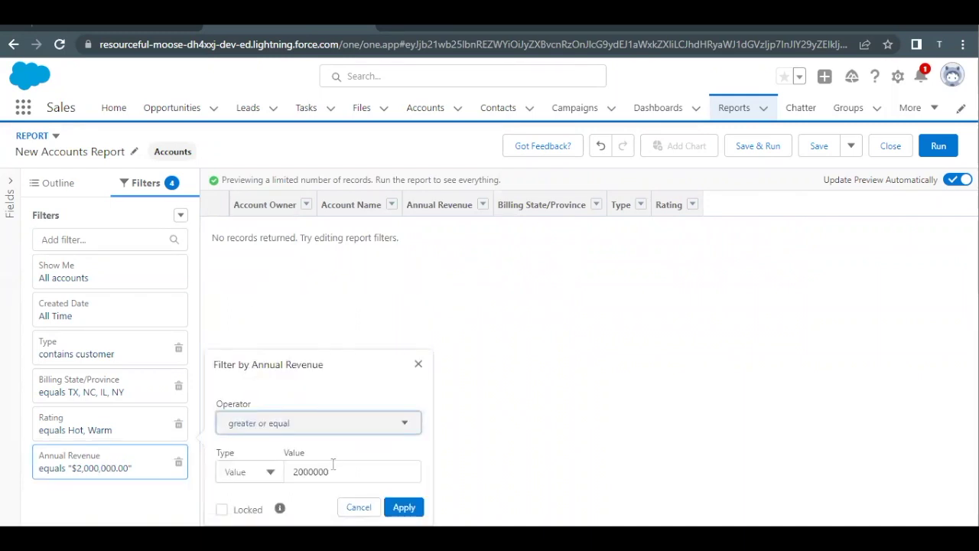
pyautogui.press('Return')
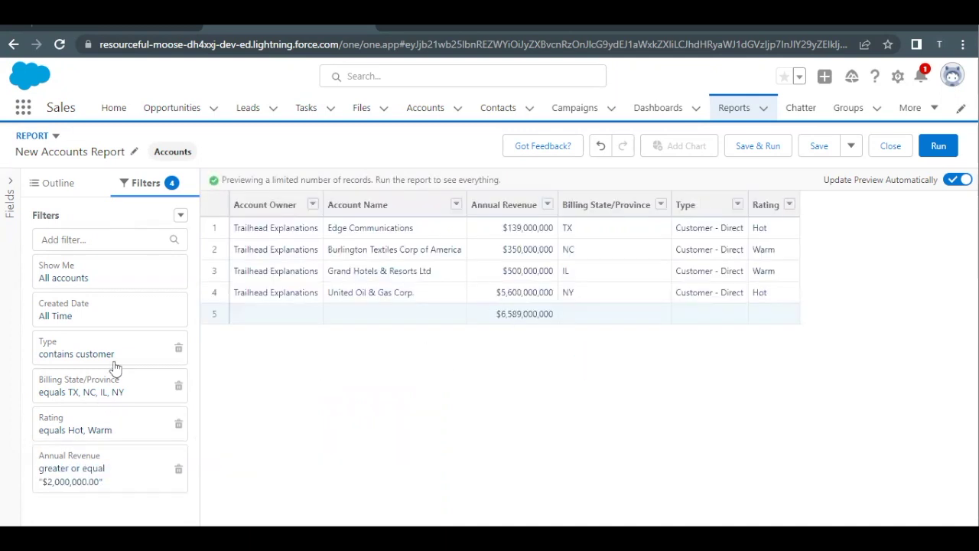
# Copy the filter logic 1 AND 2 AND (3 OR 4) from step 8 of the Trailhead instructions and return to the report builder
pyautogui.click(77, 24)
pyautogui.scroll(-2, 164, 378)
pyautogui.scroll(-2, 161, 395)
pyautogui.moveTo(321, 372); pyautogui.dragTo(438, 369)
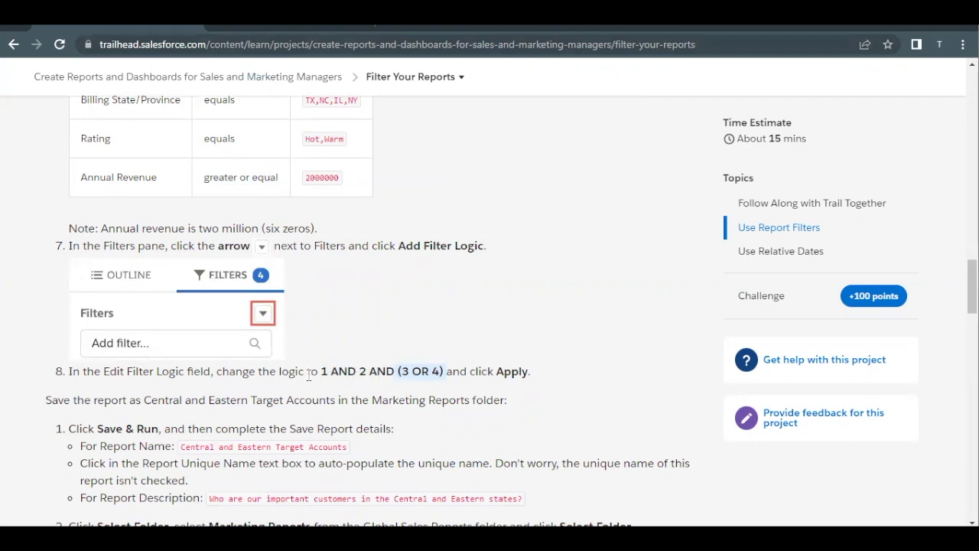
pyautogui.moveTo(318, 370); pyautogui.dragTo(451, 368)
pyautogui.hotkey('ctrl', 'c')
pyautogui.click(265, 28)
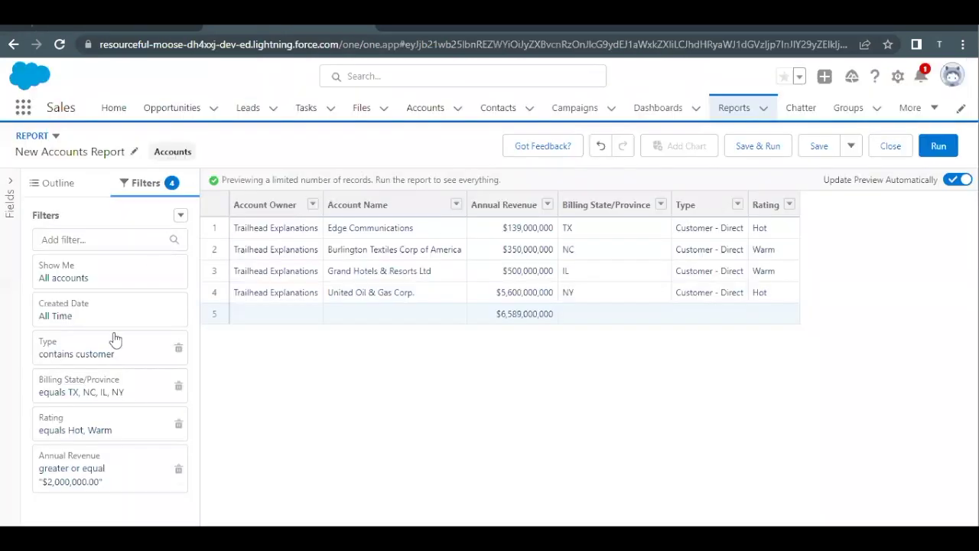
# Add filter logic to the report, replace it with 1 AND 2 AND (3 OR 4), apply it and review the numbered filters
pyautogui.click(181, 216)
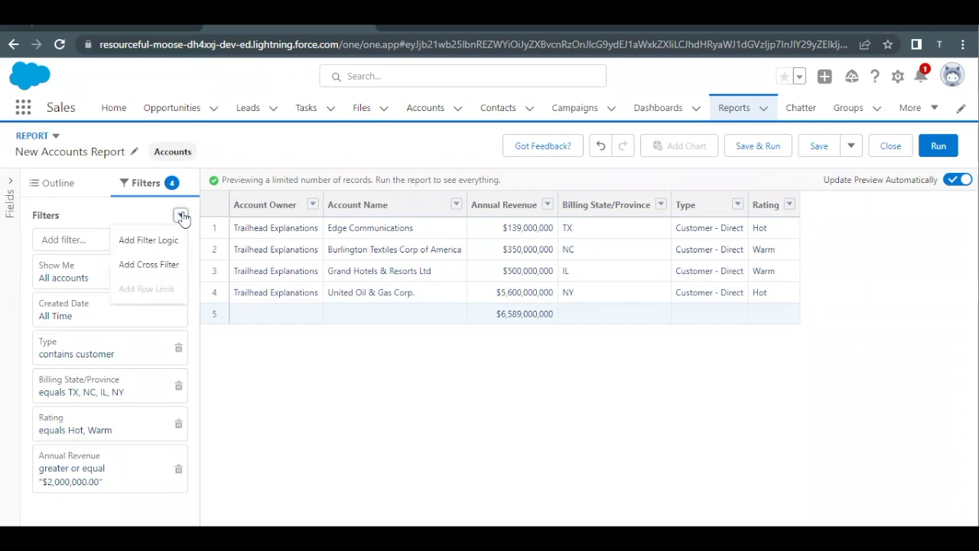
pyautogui.click(143, 241)
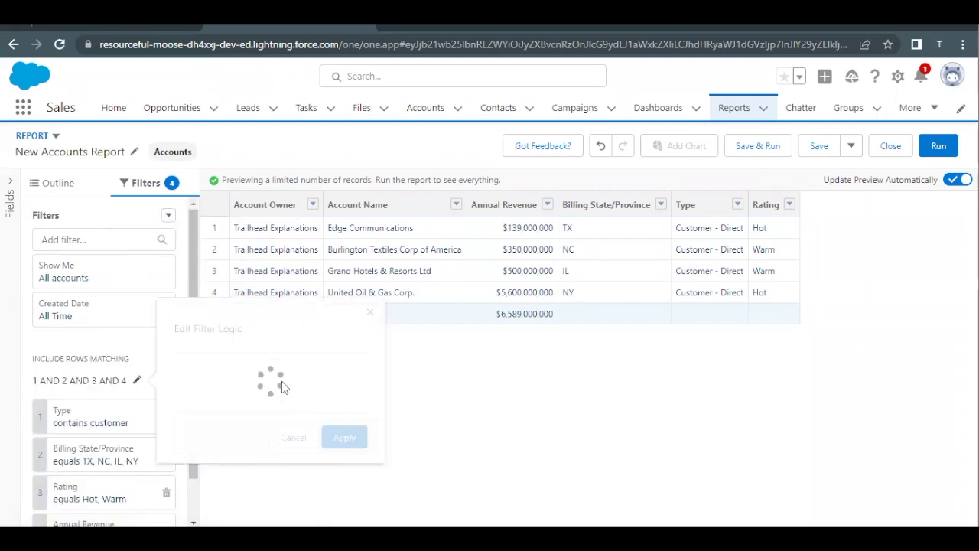
pyautogui.moveTo(285, 367); pyautogui.dragTo(183, 372)
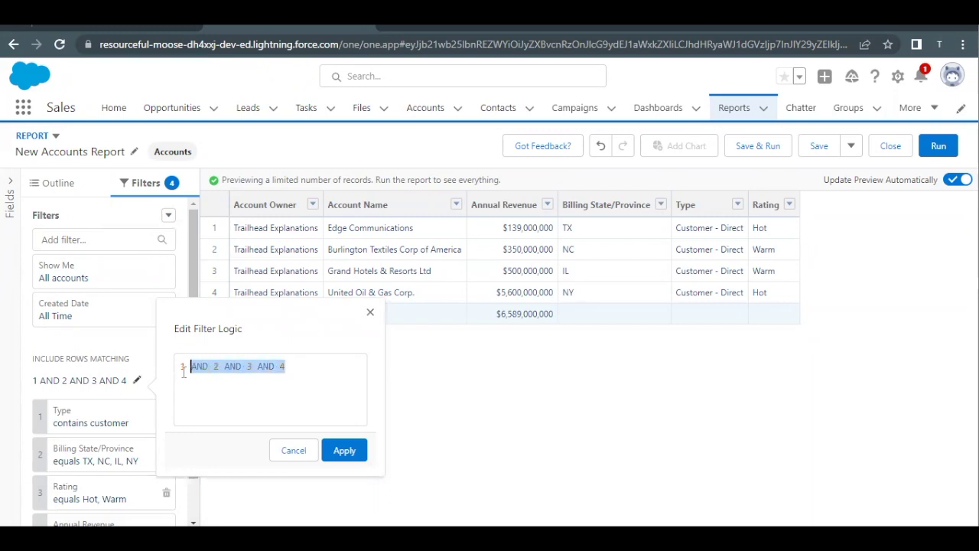
pyautogui.hotkey('ctrl', 'v')
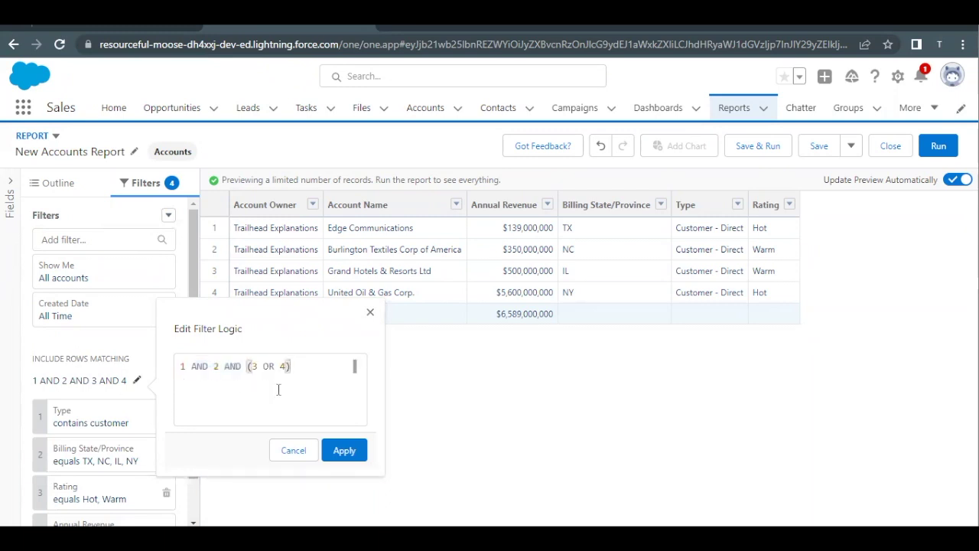
pyautogui.click(340, 451)
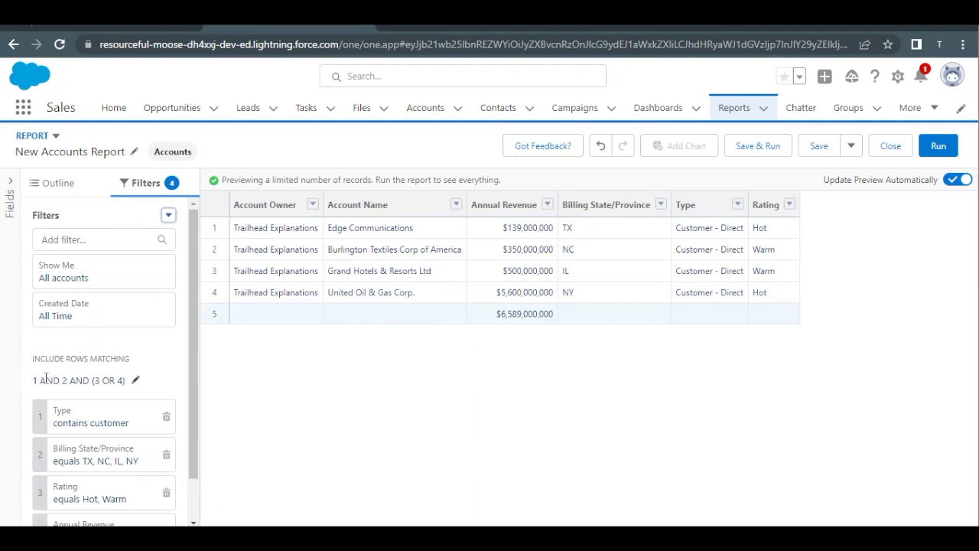
pyautogui.moveTo(31, 380); pyautogui.dragTo(125, 373)
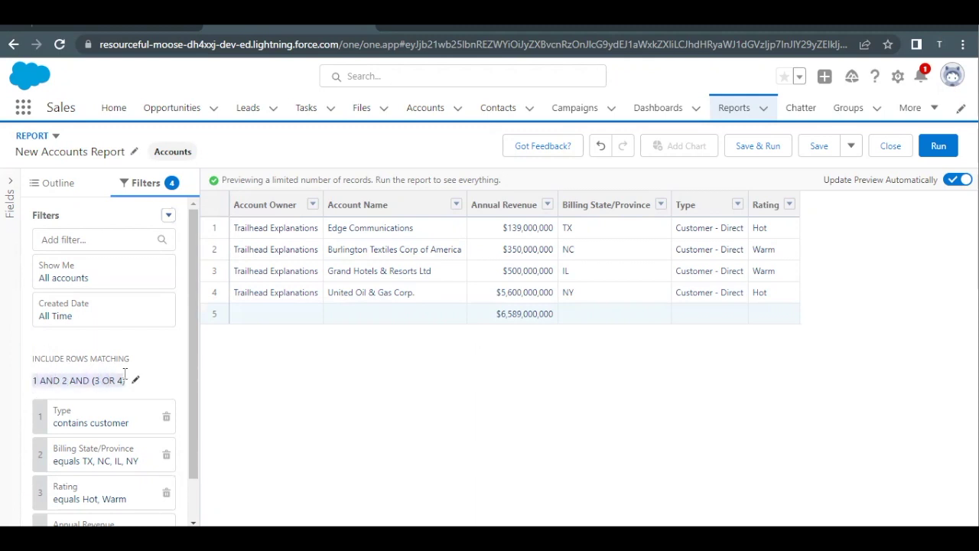
pyautogui.scroll(-1, 118, 391)
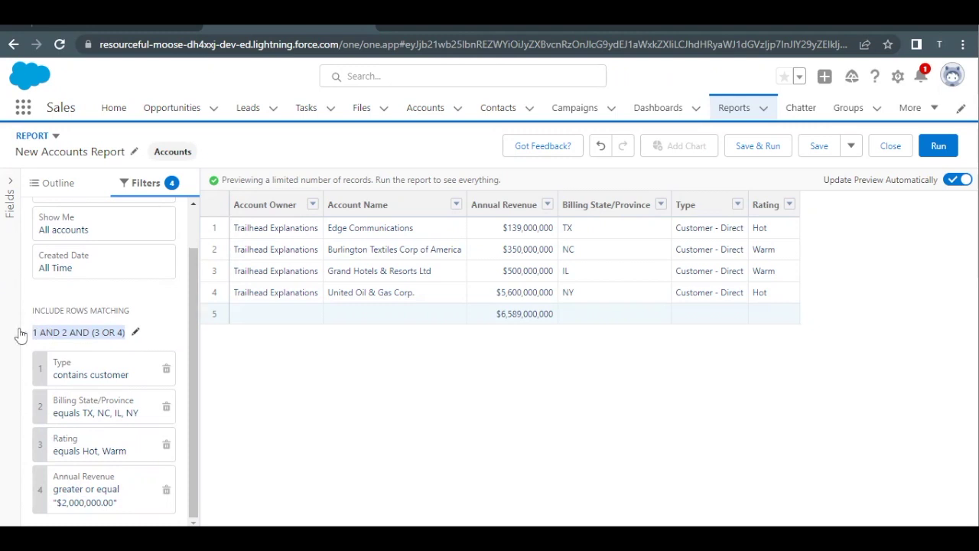
# Copy the report name Central and Eastern Target Accounts from the Trailhead save instructions and return to the report builder
pyautogui.click(102, 27)
pyautogui.scroll(-1, 211, 273)
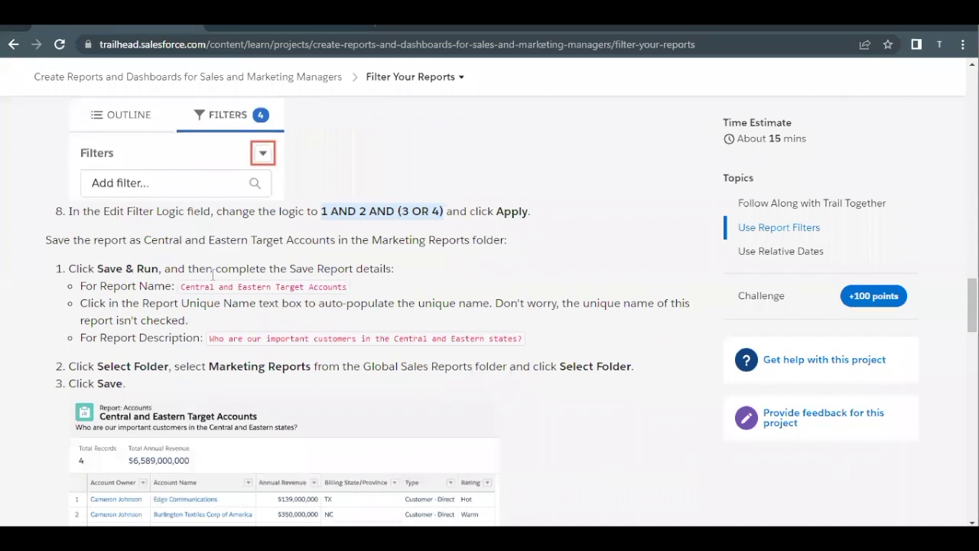
pyautogui.moveTo(182, 271); pyautogui.dragTo(347, 269)
pyautogui.hotkey('ctrl', 'c')
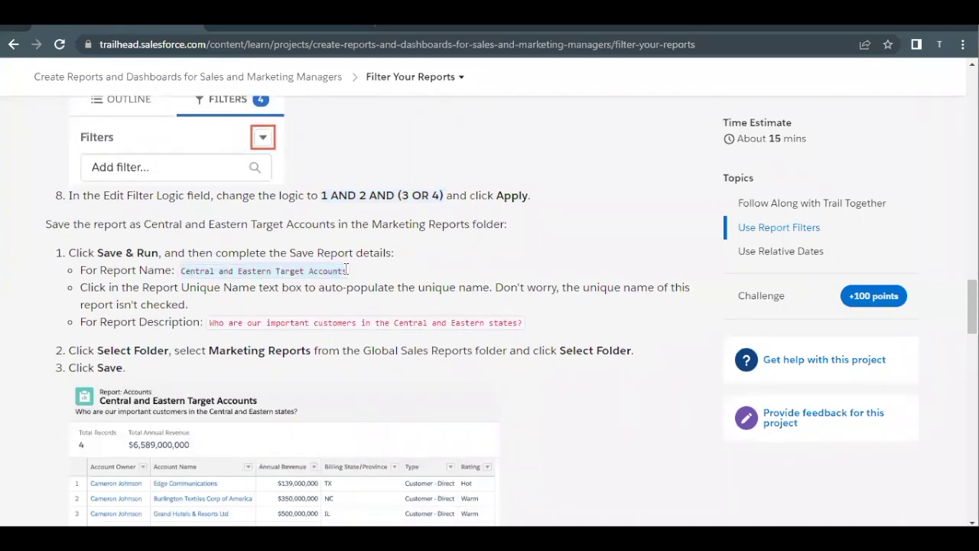
pyautogui.click(266, 26)
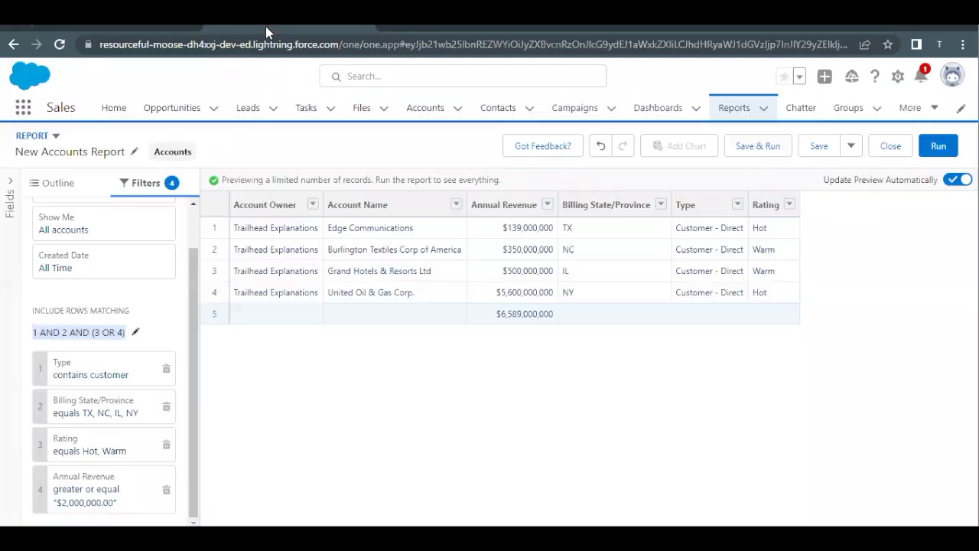
# Start saving and running the report, name it Central and Eastern Target Accounts and let its unique name fill in automatically
pyautogui.click(761, 151)
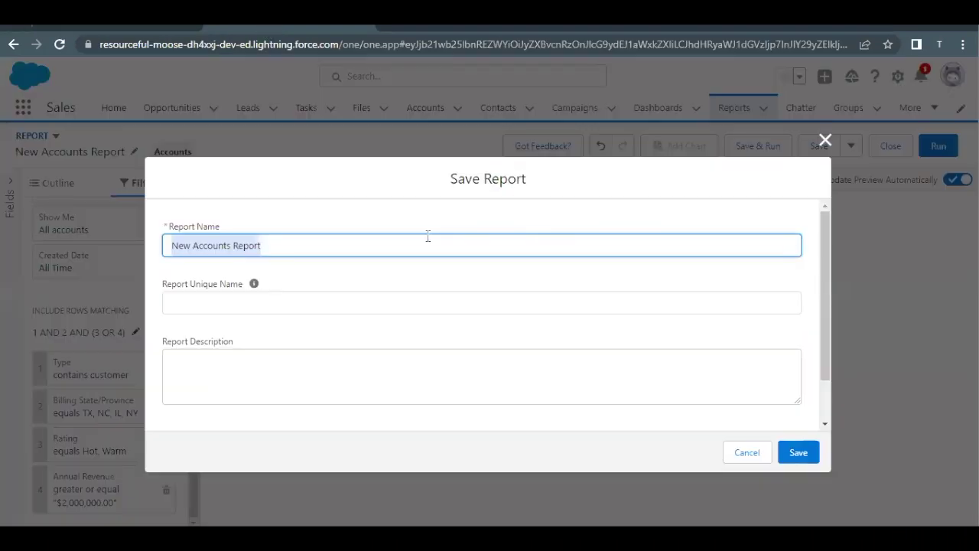
pyautogui.hotkey('ctrl', 'v')
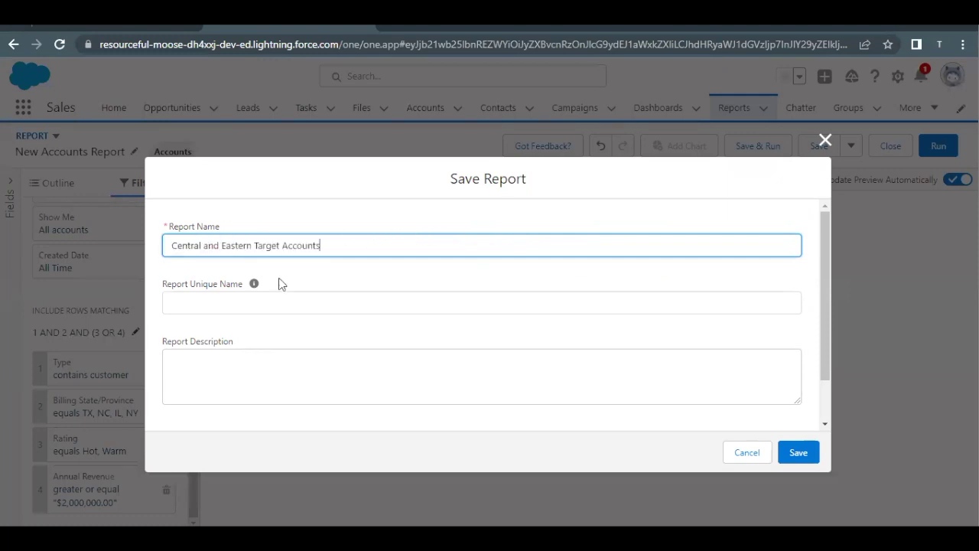
pyautogui.click(278, 300)
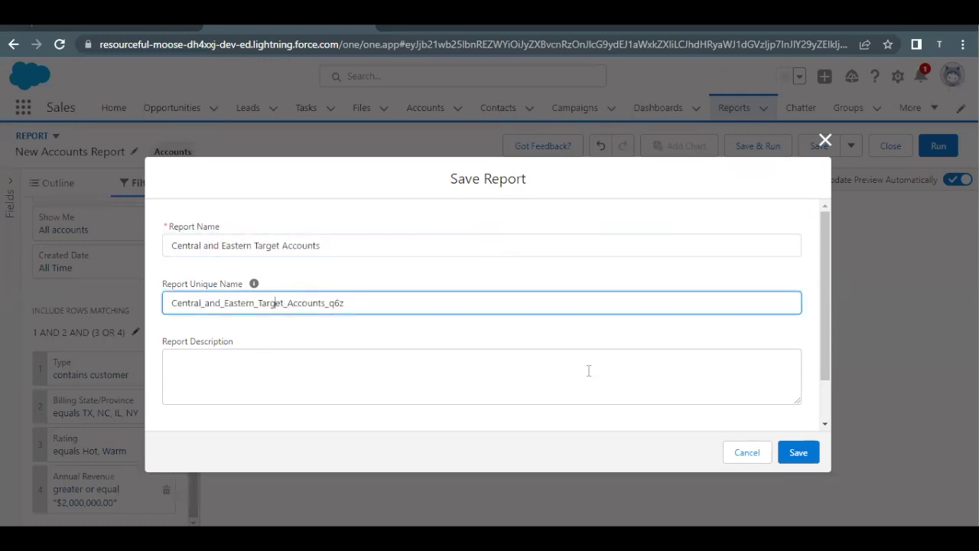
# Copy the description from Trailhead and enter "Who are our important customers in the Central and Eastern states?" as the report description
pyautogui.click(106, 26)
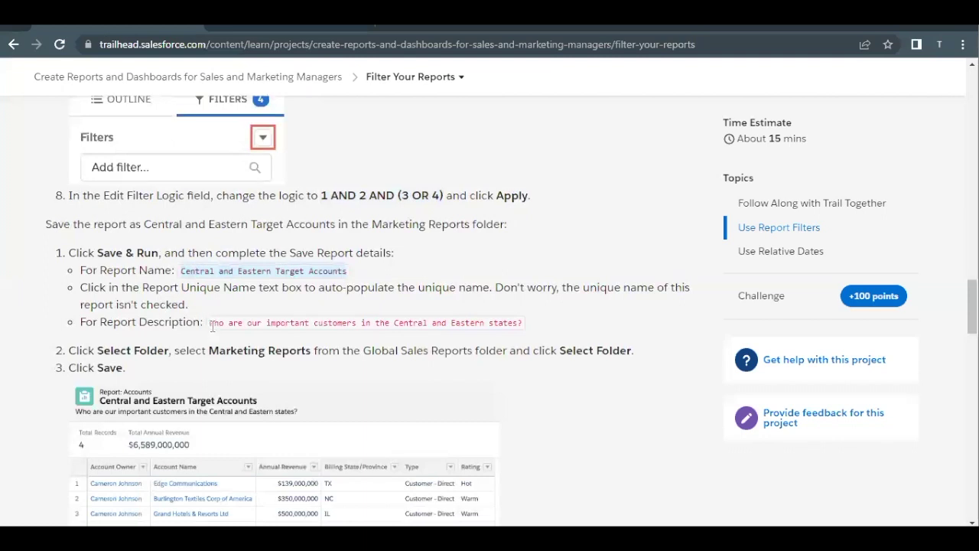
pyautogui.moveTo(210, 322); pyautogui.dragTo(515, 321)
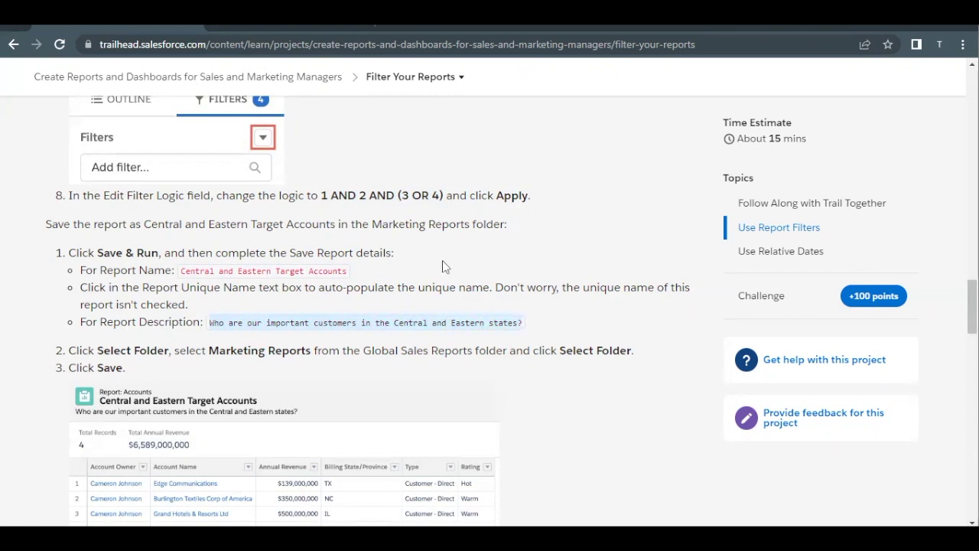
pyautogui.click(235, 31)
pyautogui.click(314, 392)
pyautogui.write('Who are our important customers in the Central and Eastern states?')
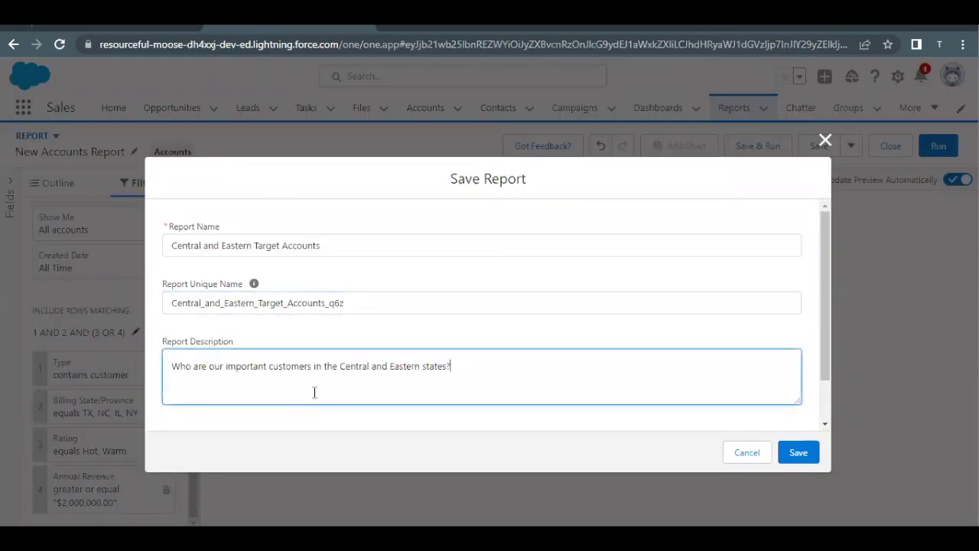
# Check the Trailhead folder instructions, choose Marketing Reports within Global Sales Reports as the report's folder, and save the report
pyautogui.click(137, 28)
pyautogui.scroll(-1, 253, 344)
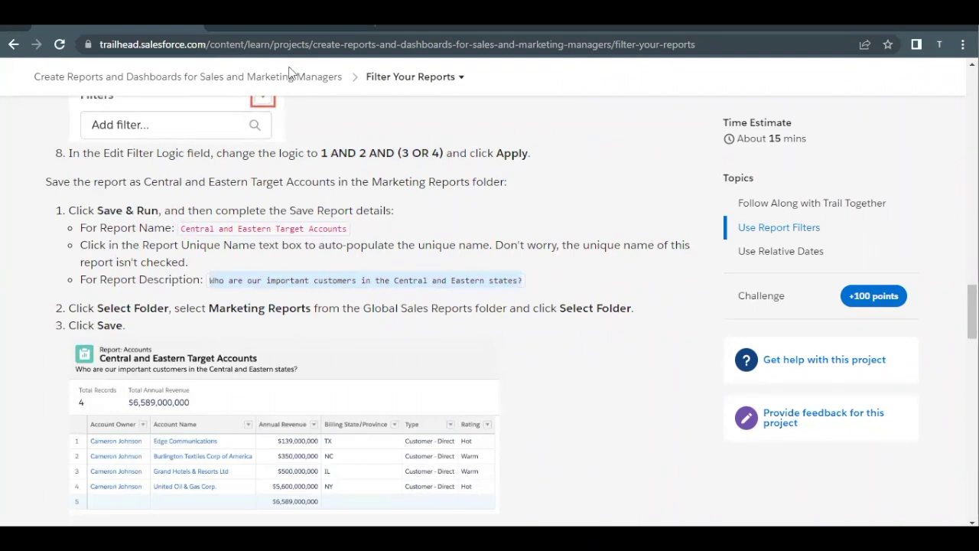
pyautogui.click(255, 30)
pyautogui.scroll(-1, 400, 238)
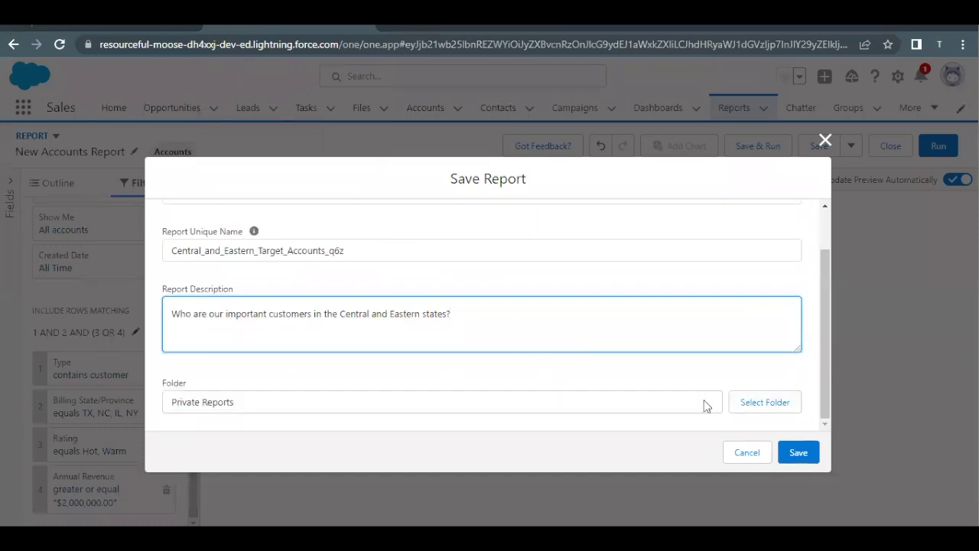
pyautogui.click(743, 403)
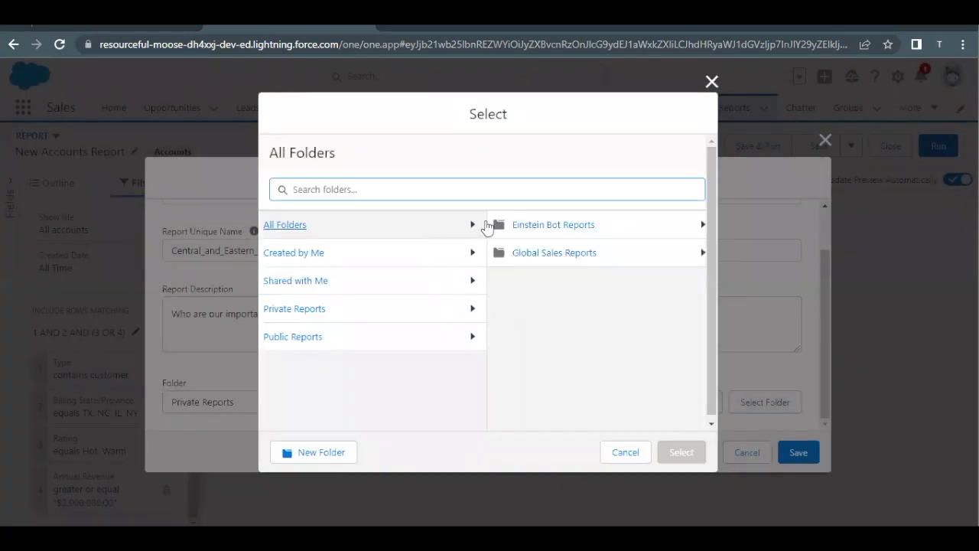
pyautogui.click(520, 258)
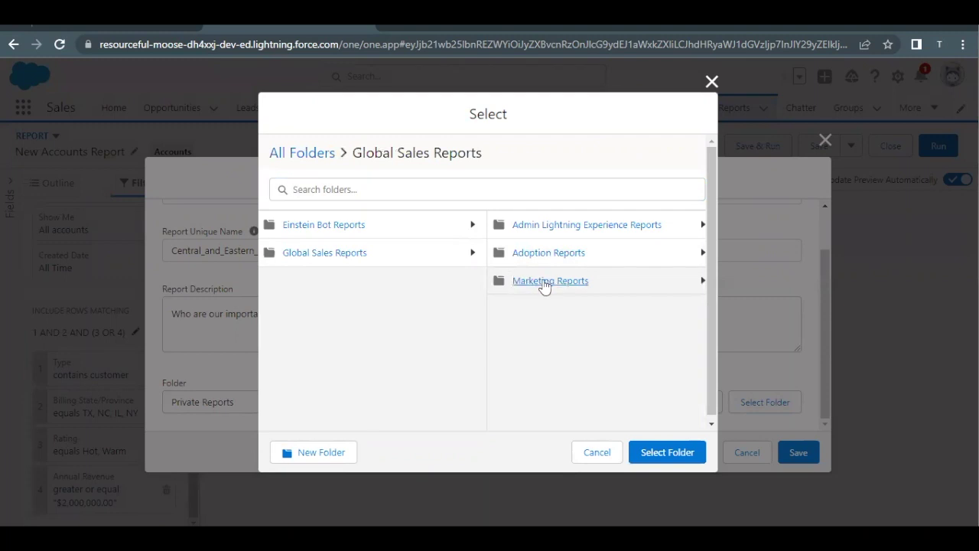
pyautogui.click(544, 285)
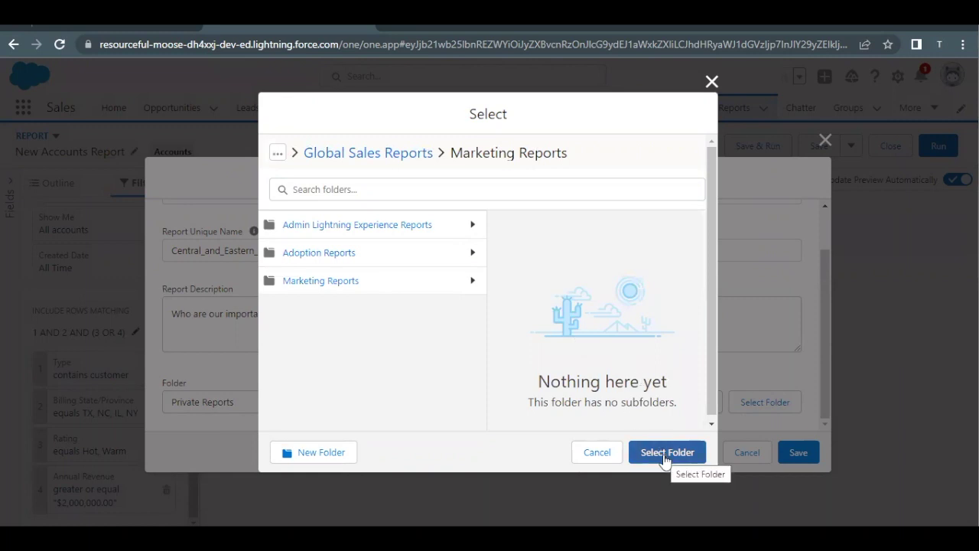
pyautogui.moveTo(450, 158); pyautogui.dragTo(557, 155)
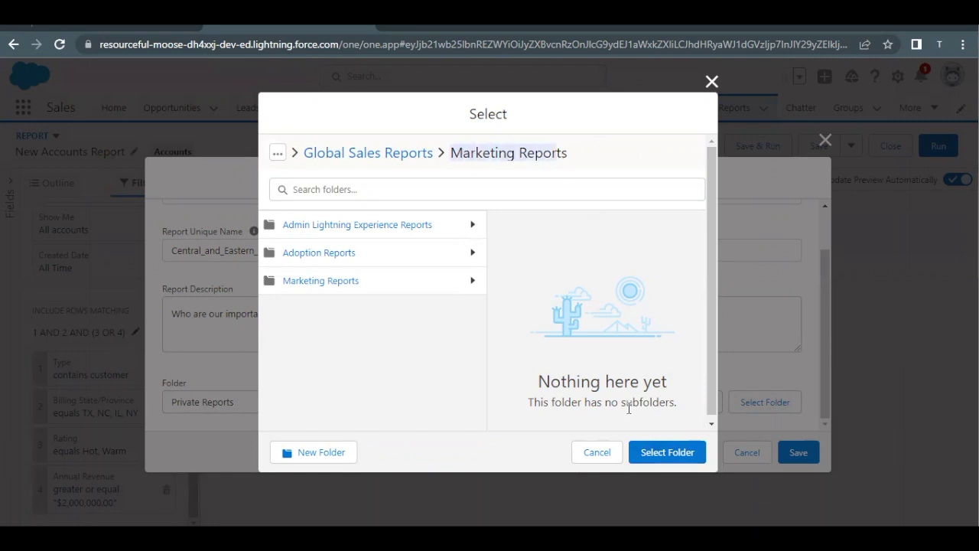
pyautogui.click(648, 453)
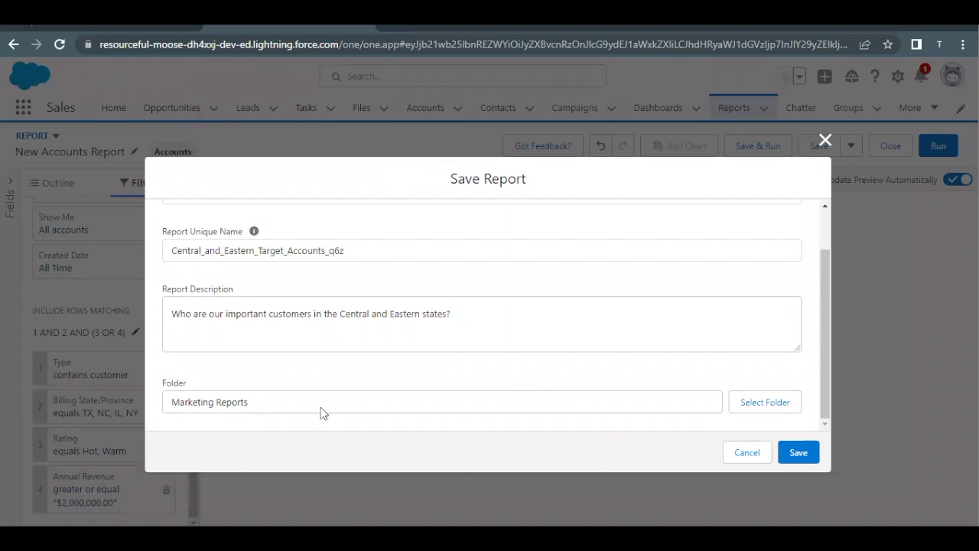
pyautogui.click(797, 452)
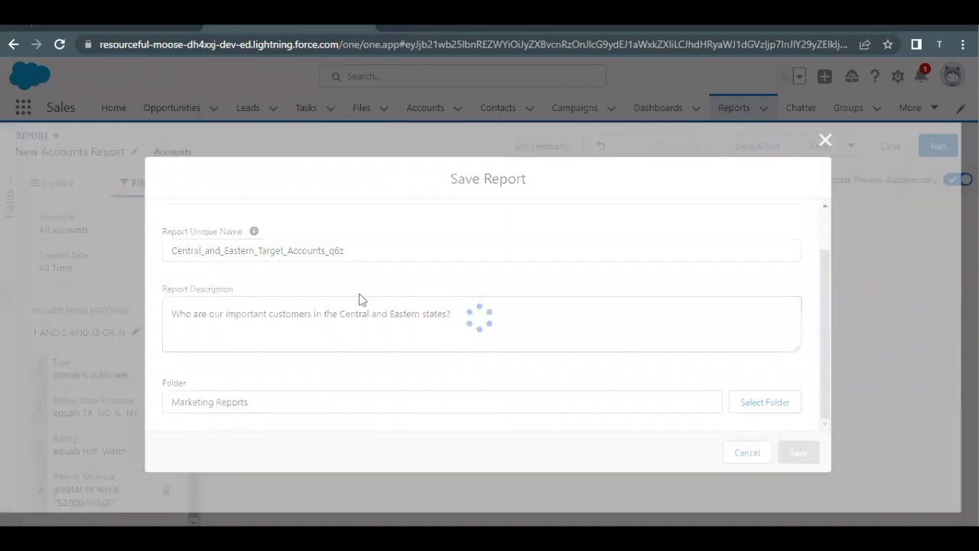
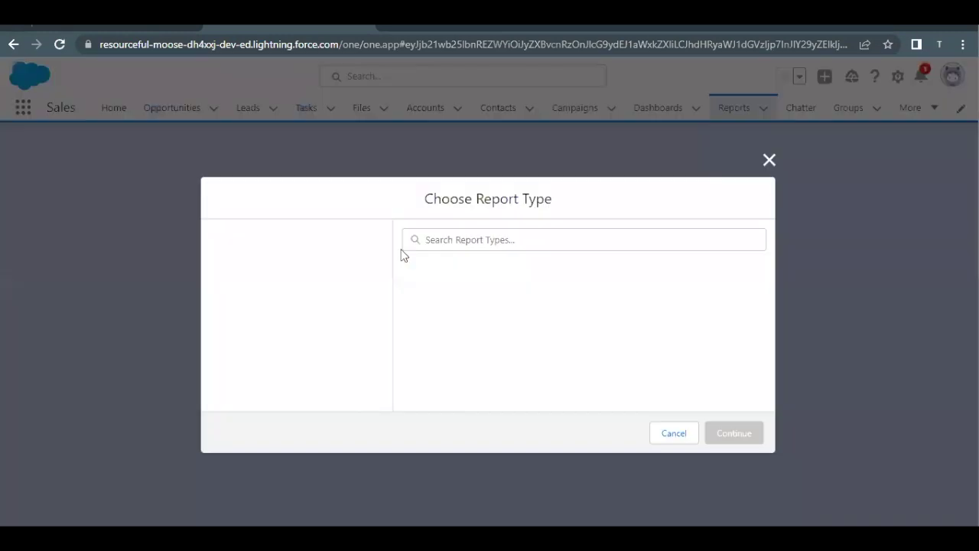
# Find the Users report type and start a new report based on it
pyautogui.click(437, 243)
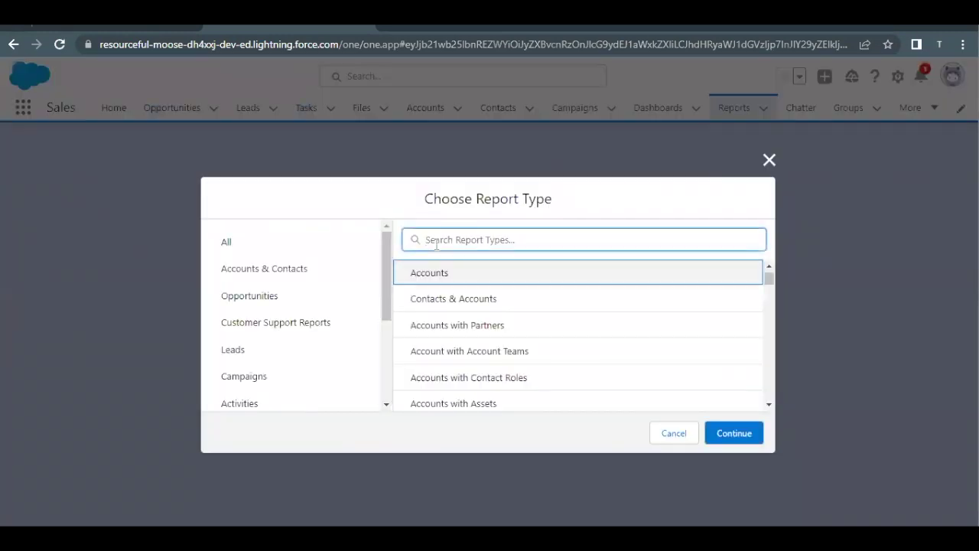
pyautogui.write('Use')
pyautogui.click(417, 283)
pyautogui.click(723, 438)
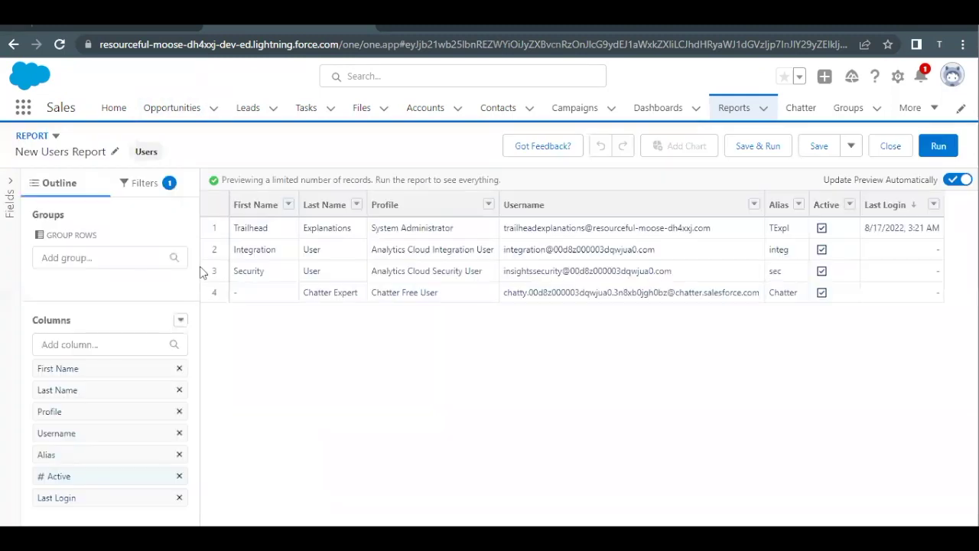
# Consult the Trailhead relative dates instructions and add the Login Access Exp. Date column to the users report
pyautogui.click(79, 25)
pyautogui.scroll(-1, 260, 396)
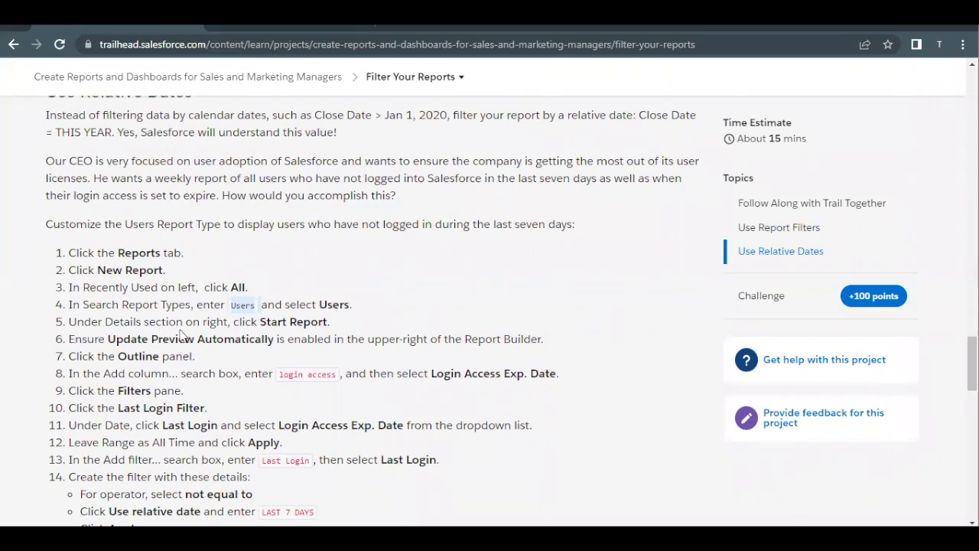
pyautogui.scroll(-1, 153, 367)
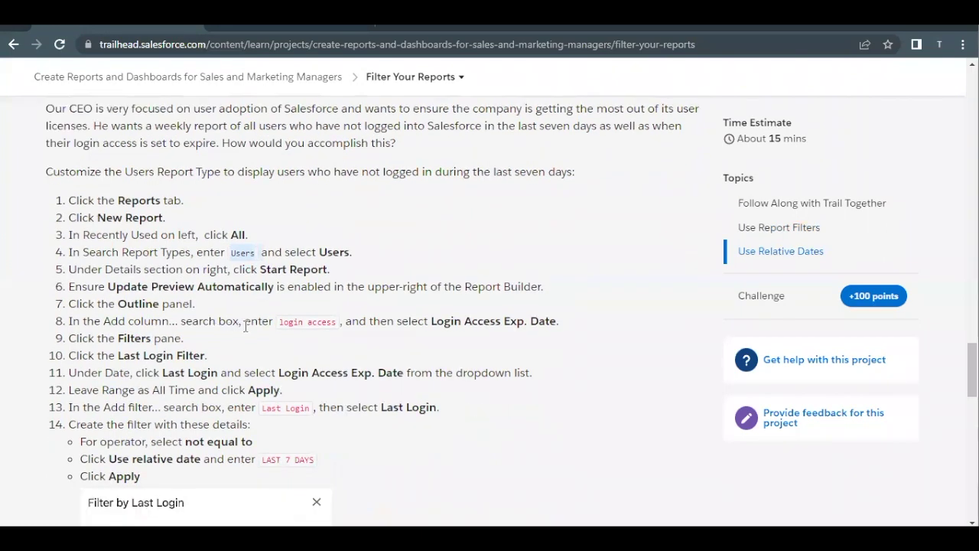
pyautogui.moveTo(279, 321); pyautogui.dragTo(337, 322)
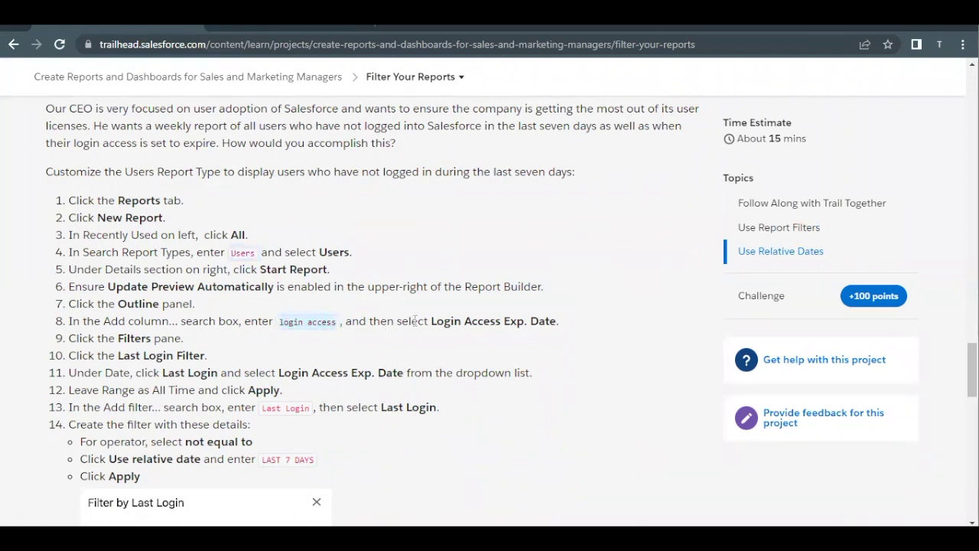
pyautogui.moveTo(430, 321); pyautogui.dragTo(556, 322)
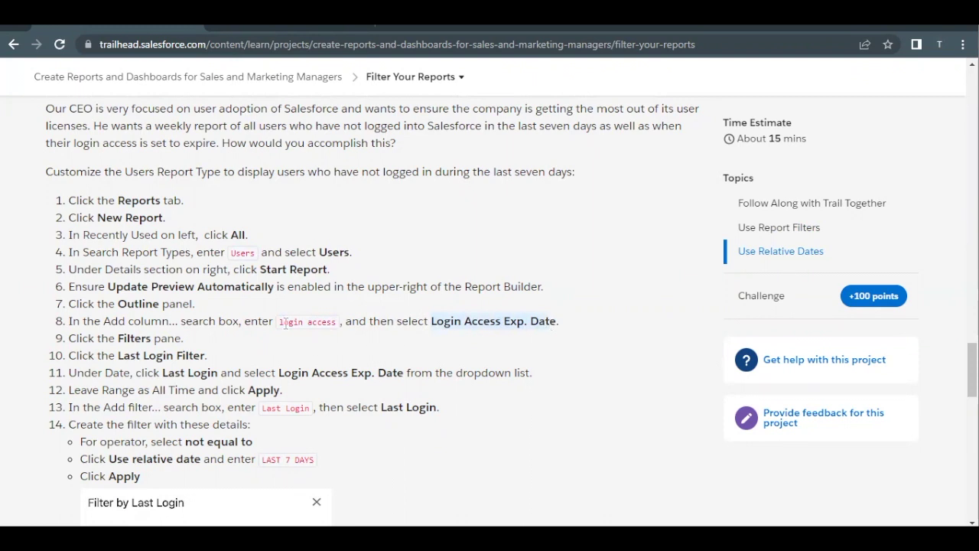
pyautogui.click(234, 29)
pyautogui.click(63, 348)
pyautogui.write('login acc')
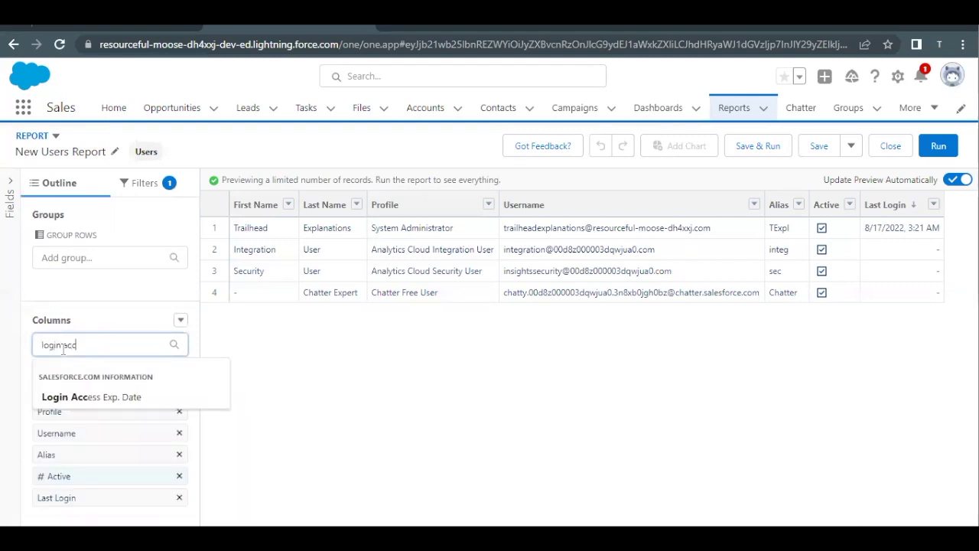
pyautogui.click(69, 403)
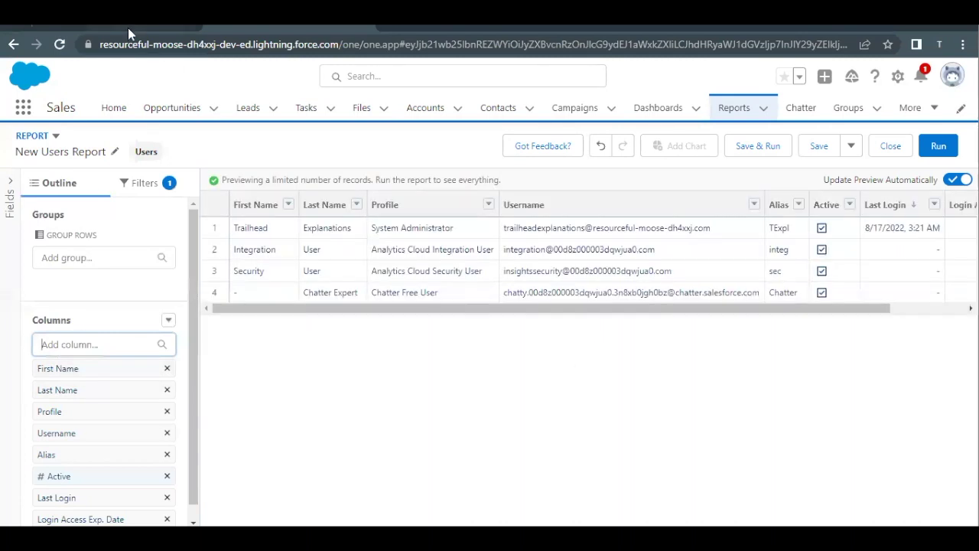
# Check Trailhead for the date filter instructions and open the users report's Last Login filter for editing
pyautogui.click(128, 28)
pyautogui.scroll(-1, 245, 341)
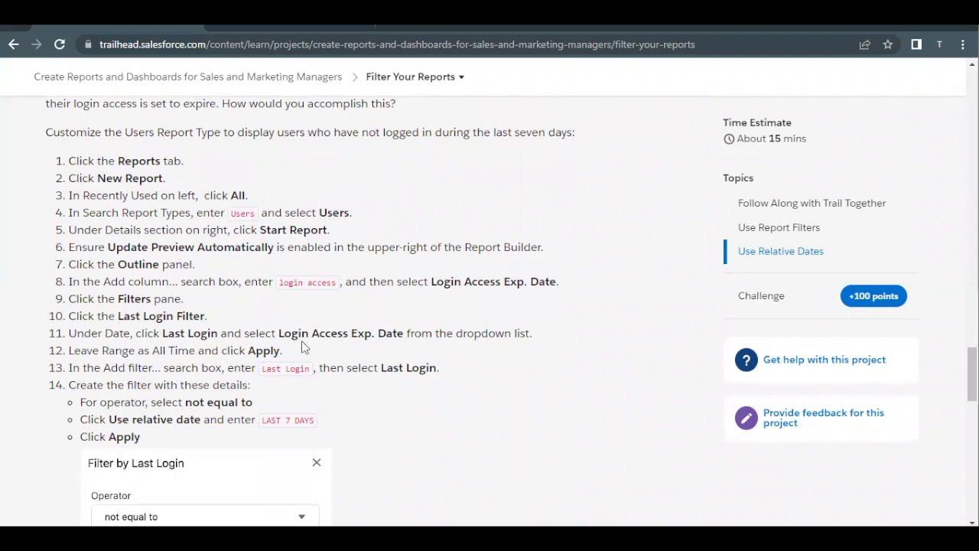
pyautogui.moveTo(280, 336); pyautogui.dragTo(360, 338)
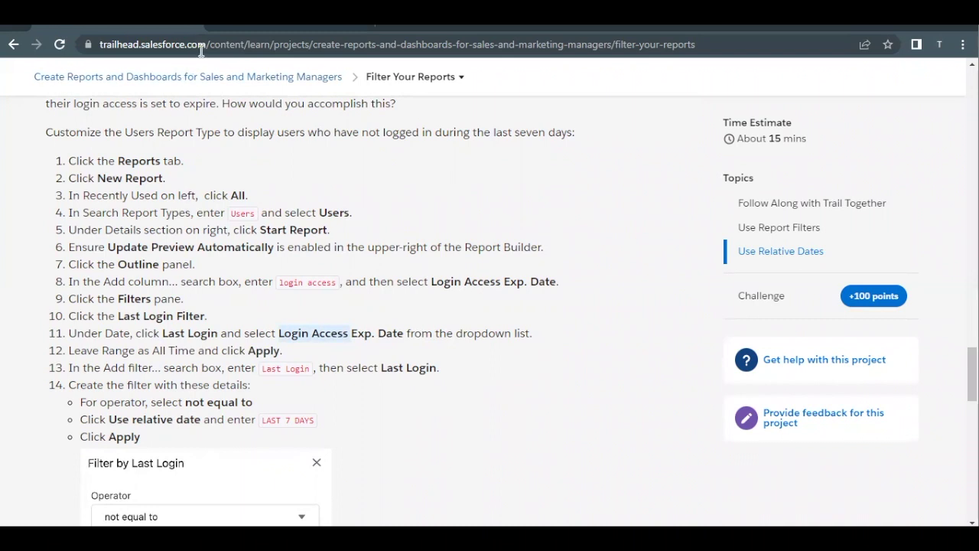
pyautogui.hotkey('ctrl', 'Tab')
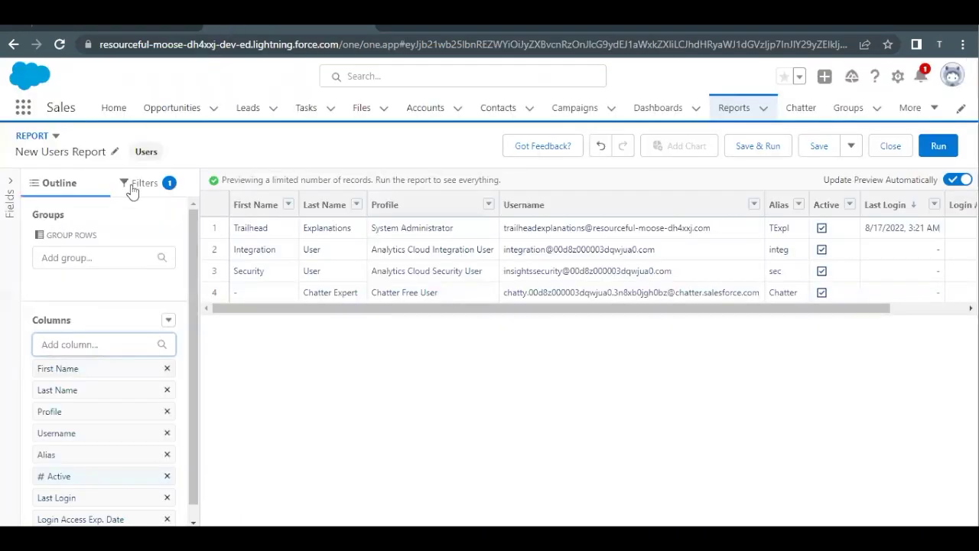
pyautogui.click(131, 185)
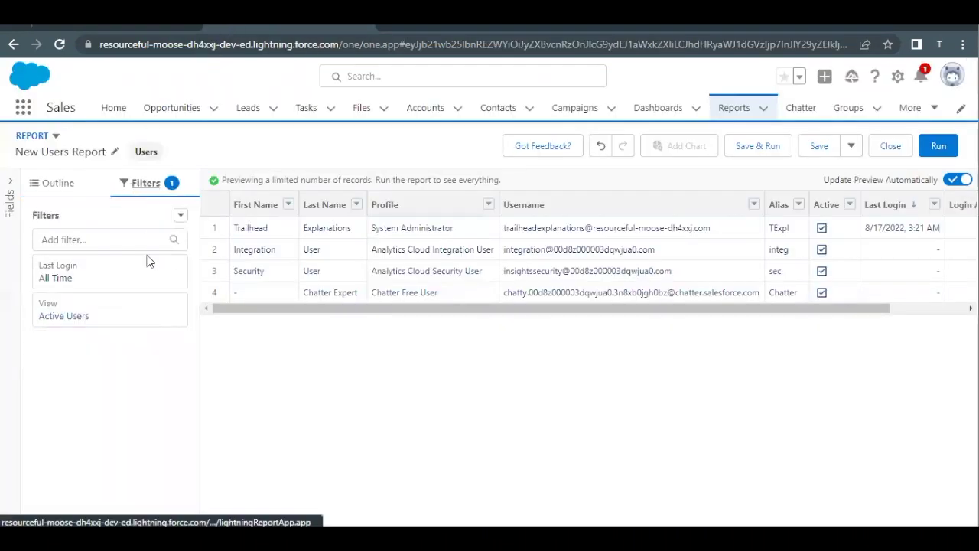
pyautogui.click(114, 280)
# Look through the available range options of the Last Login filter, from fiscal years to day-based ranges
pyautogui.click(234, 301)
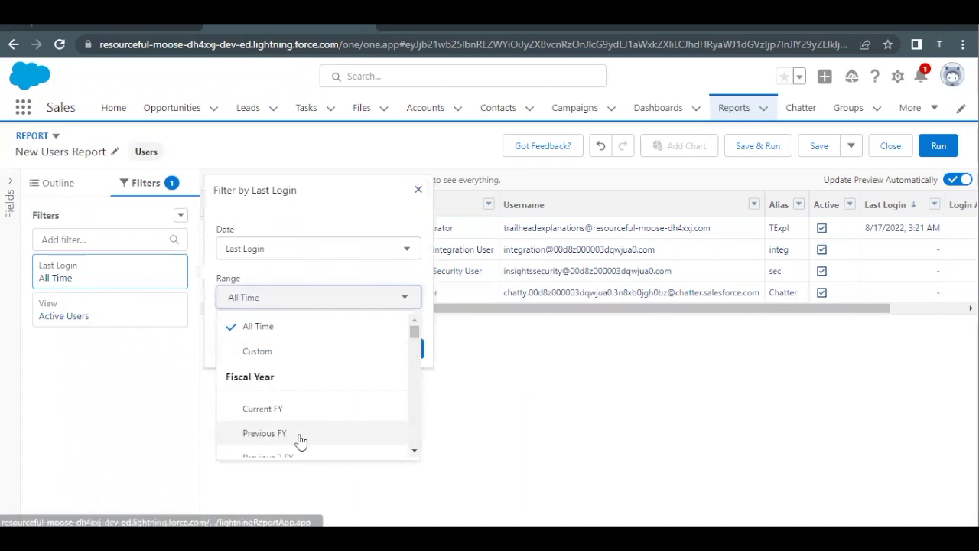
pyautogui.scroll(-3, 299, 442)
pyautogui.scroll(-6, 299, 442)
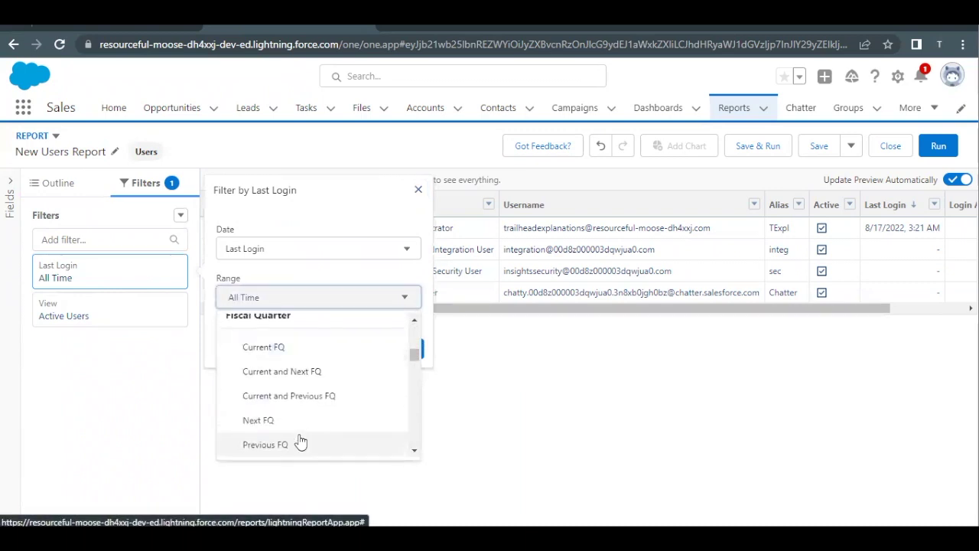
pyautogui.scroll(-5, 300, 442)
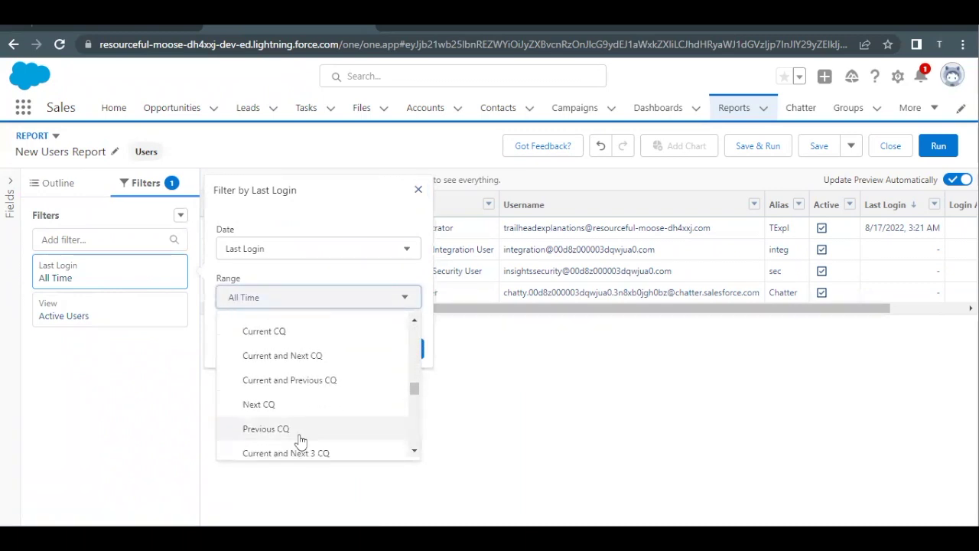
pyautogui.scroll(-8, 300, 442)
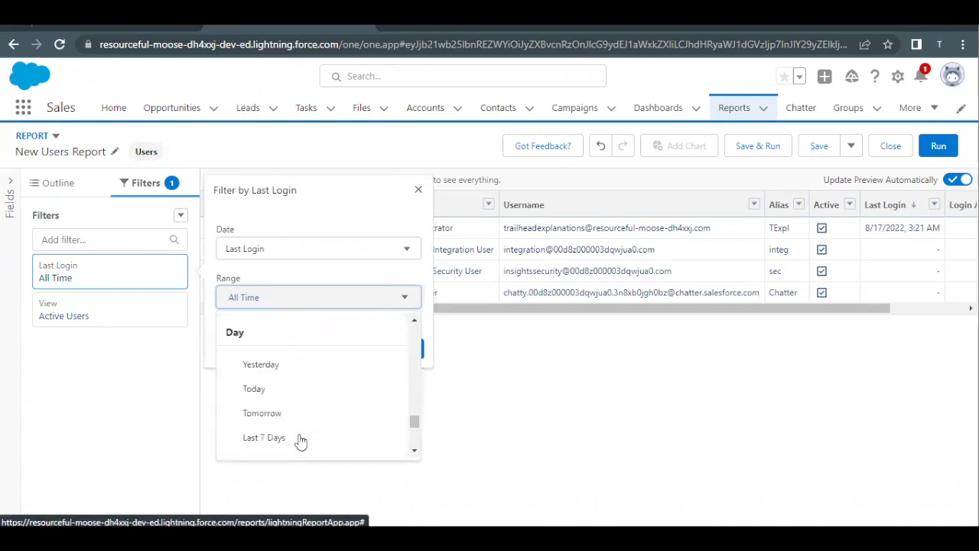
pyautogui.scroll(-1, 299, 439)
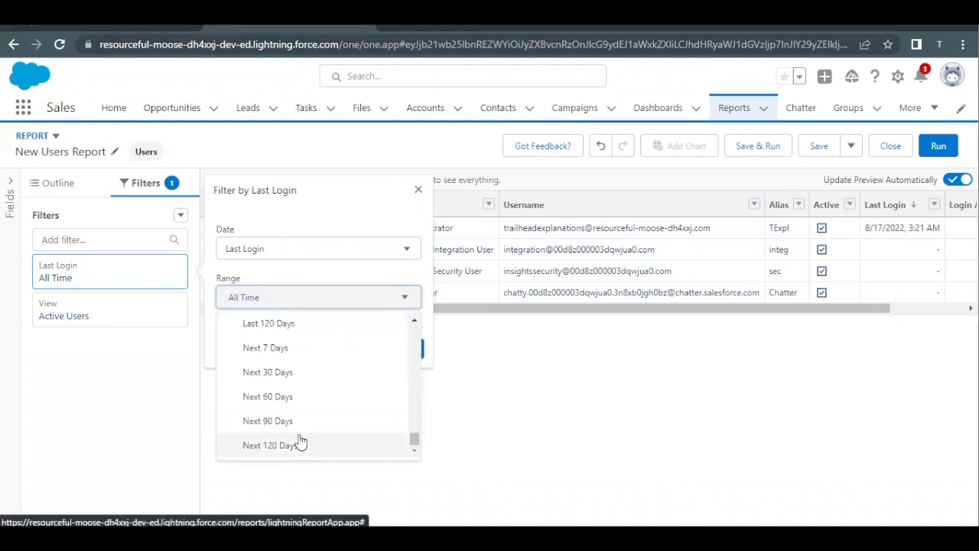
pyautogui.scroll(3, 324, 384)
pyautogui.scroll(10, 323, 385)
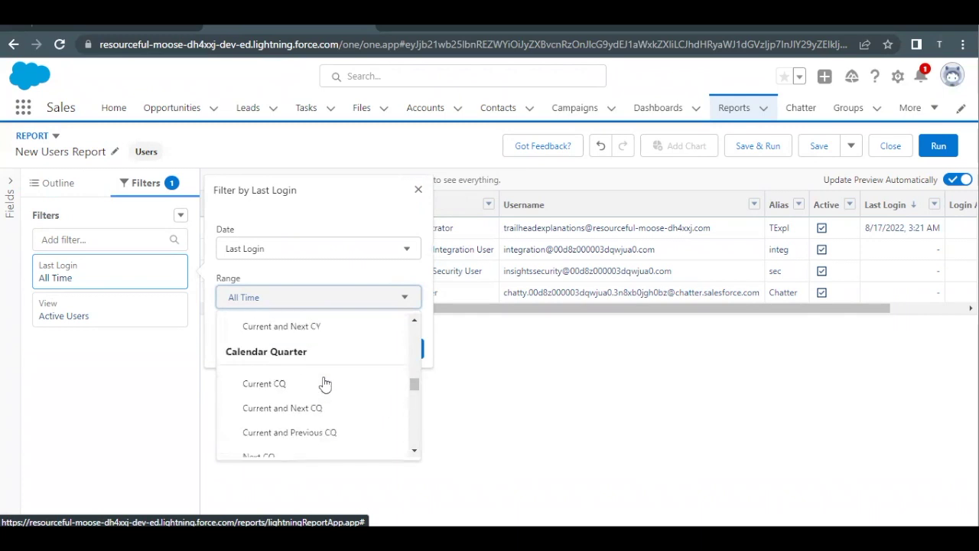
# Change the filter's date field to Login Access Exp. Date
pyautogui.click(333, 240)
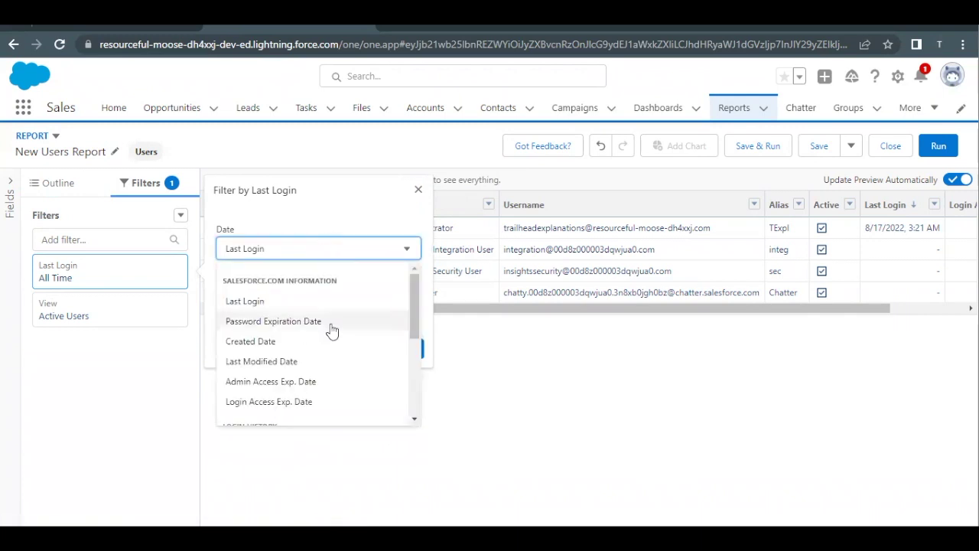
pyautogui.scroll(-1, 329, 365)
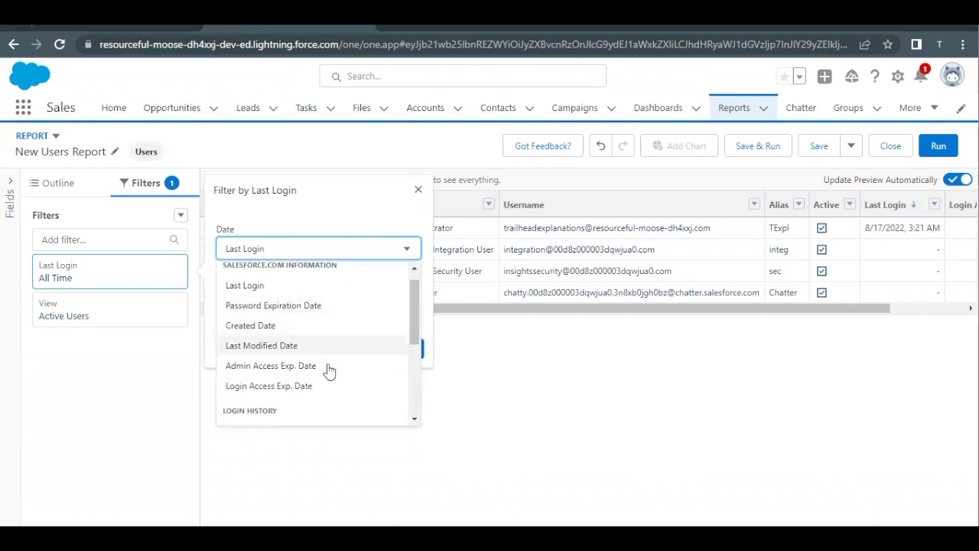
pyautogui.click(267, 382)
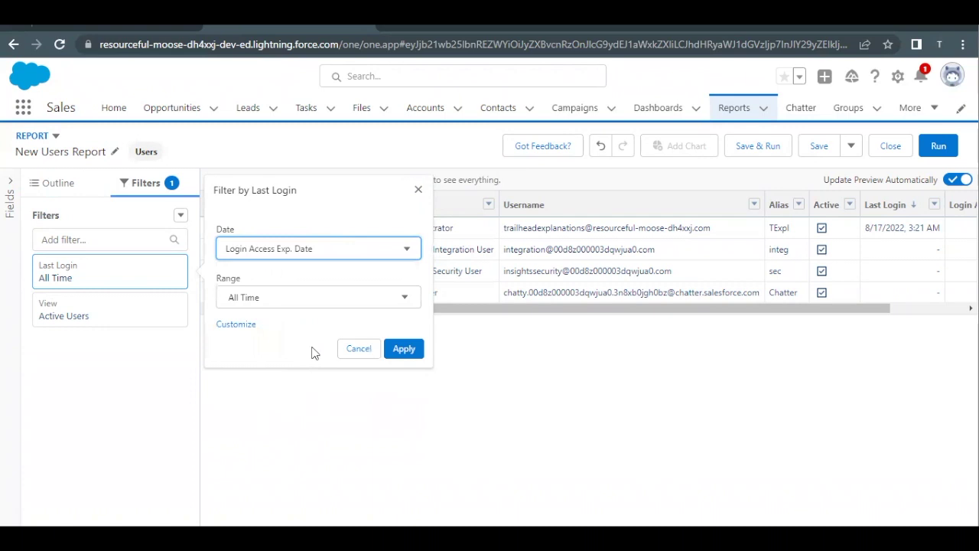
# Check the range instruction in Trailhead, keep the date filter's range as All Time and apply the filter
pyautogui.click(131, 33)
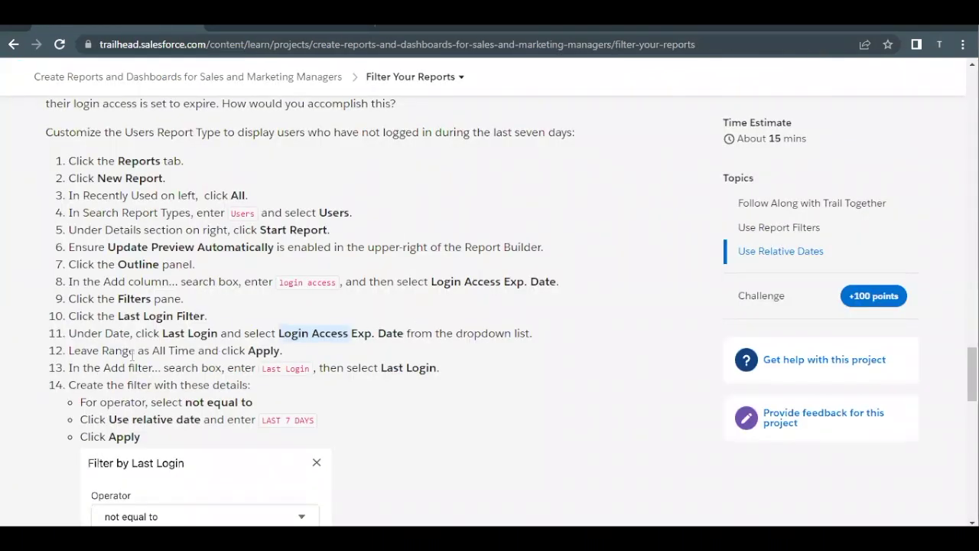
pyautogui.moveTo(150, 351); pyautogui.dragTo(214, 352)
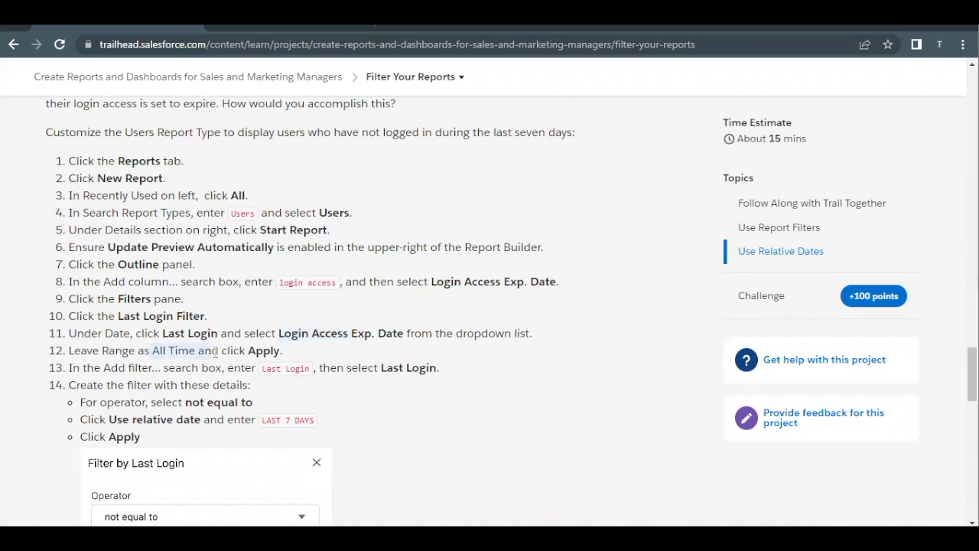
pyautogui.click(287, 36)
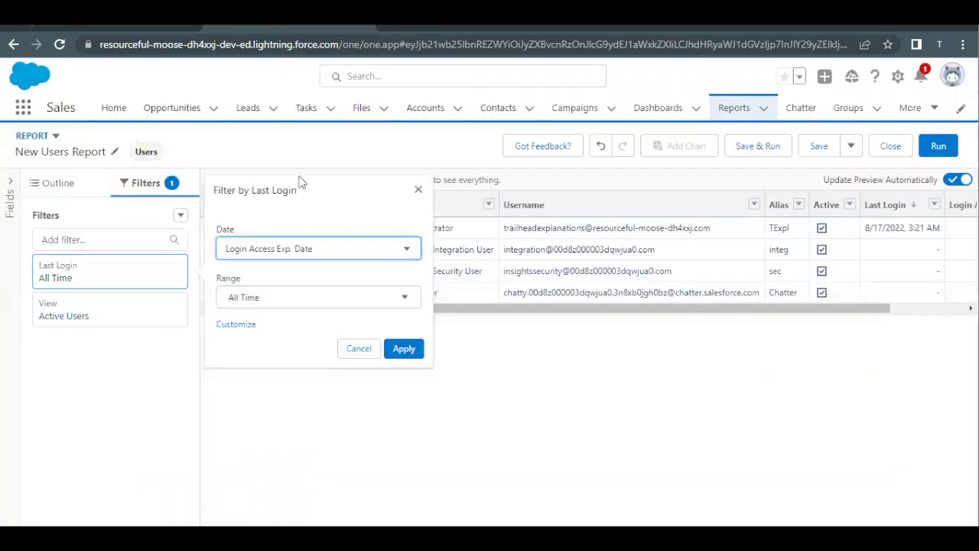
pyautogui.click(273, 300)
pyautogui.click(371, 304)
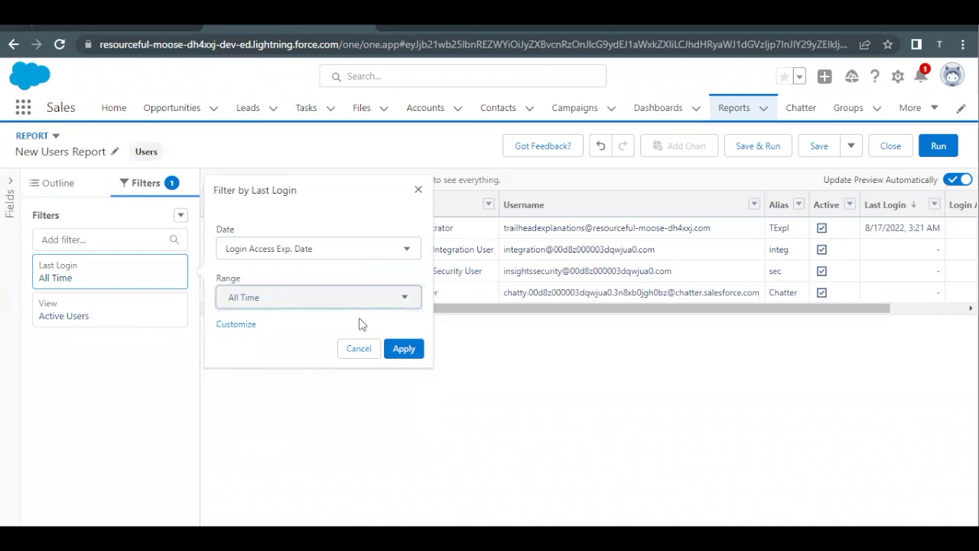
pyautogui.click(401, 348)
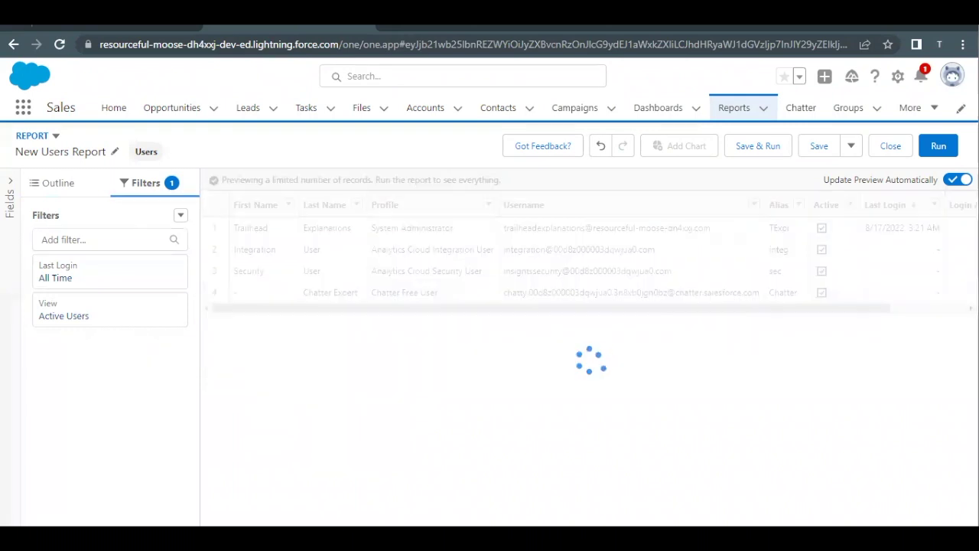
# Read the next filter instructions in Trailhead and add a Last Login filter to the users report
pyautogui.click(113, 30)
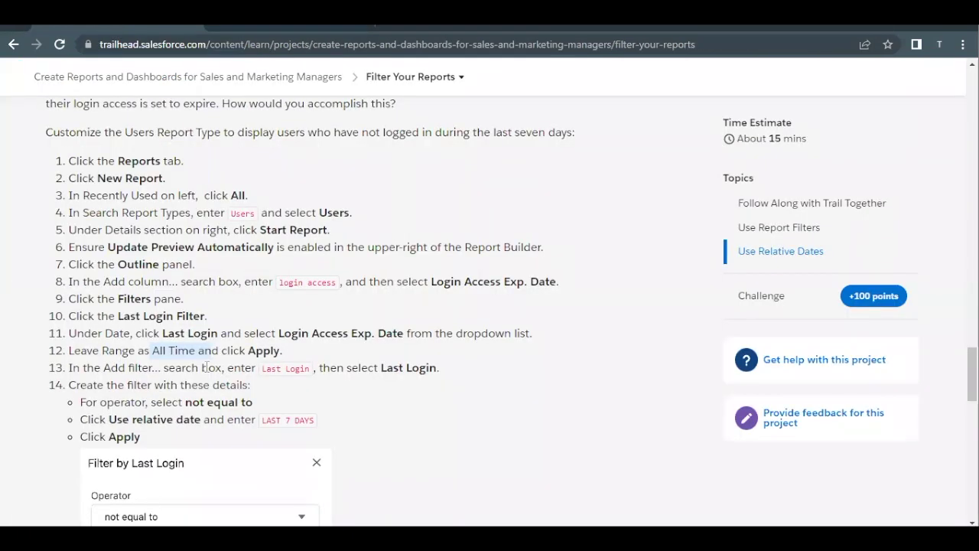
pyautogui.scroll(-1, 221, 352)
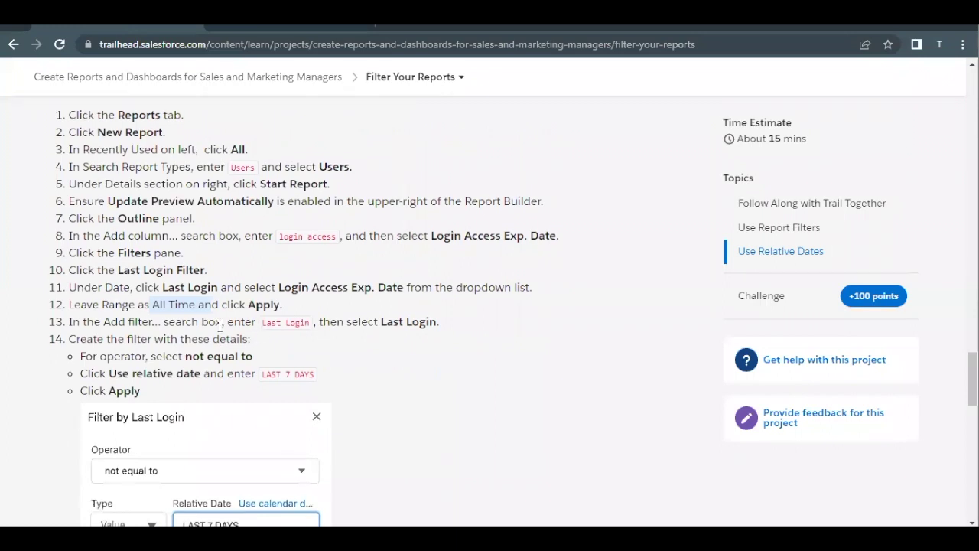
pyautogui.click(259, 328)
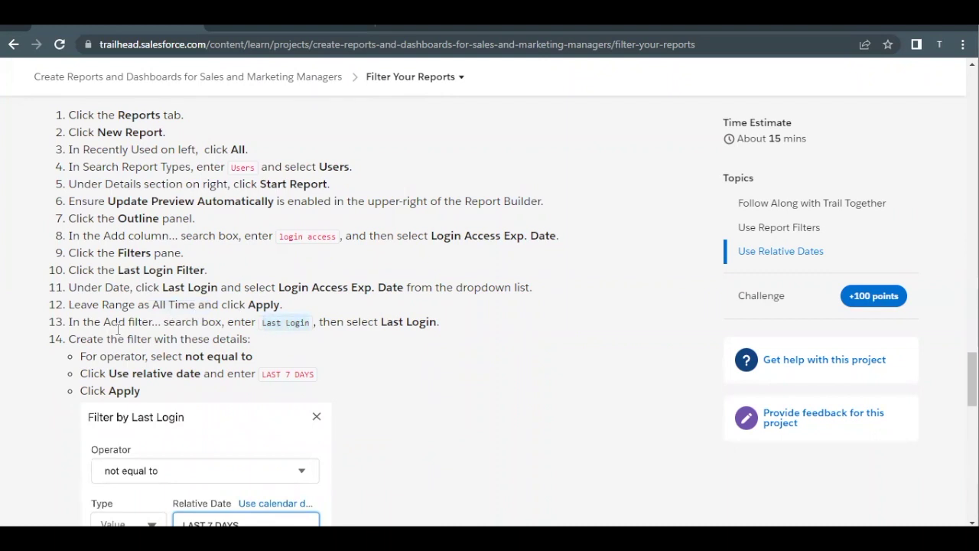
pyautogui.scroll(-1, 161, 341)
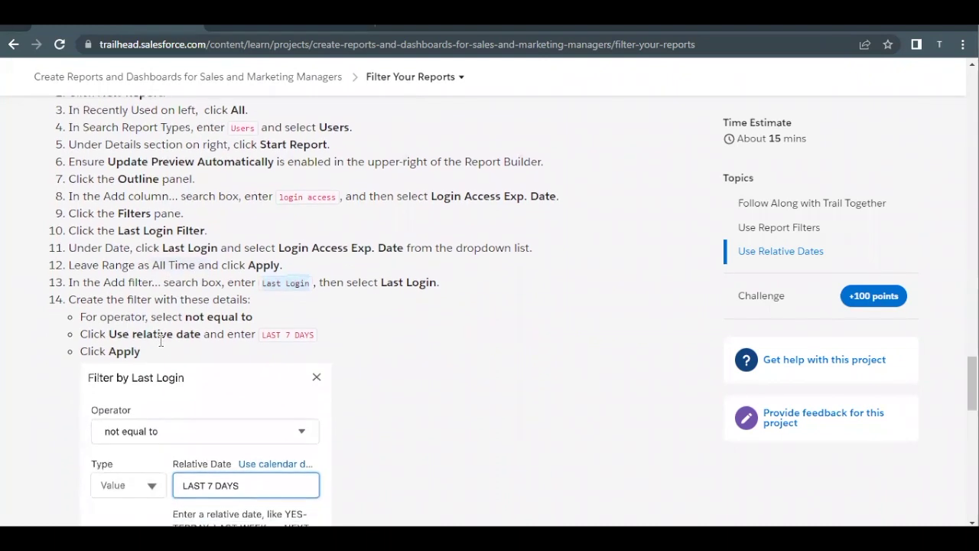
pyautogui.scroll(-1, 190, 314)
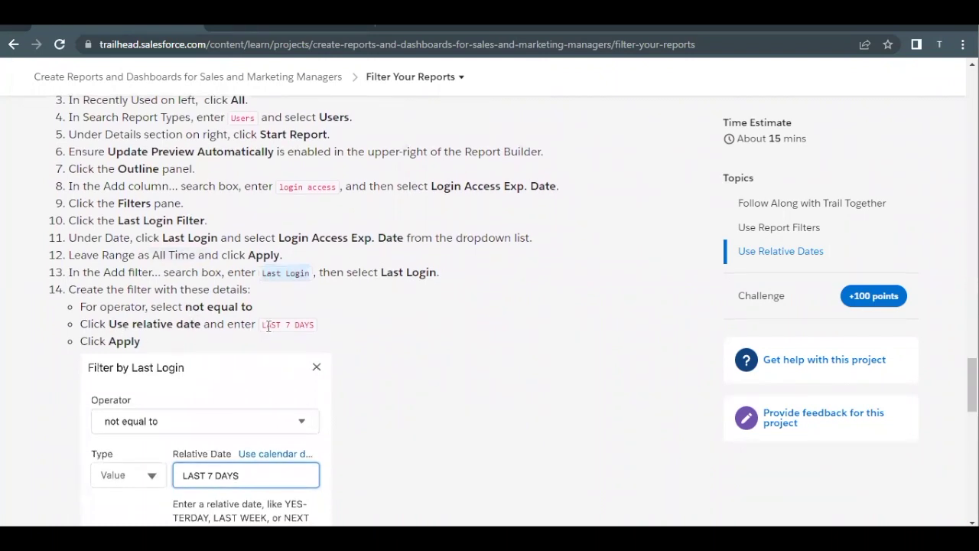
pyautogui.click(235, 26)
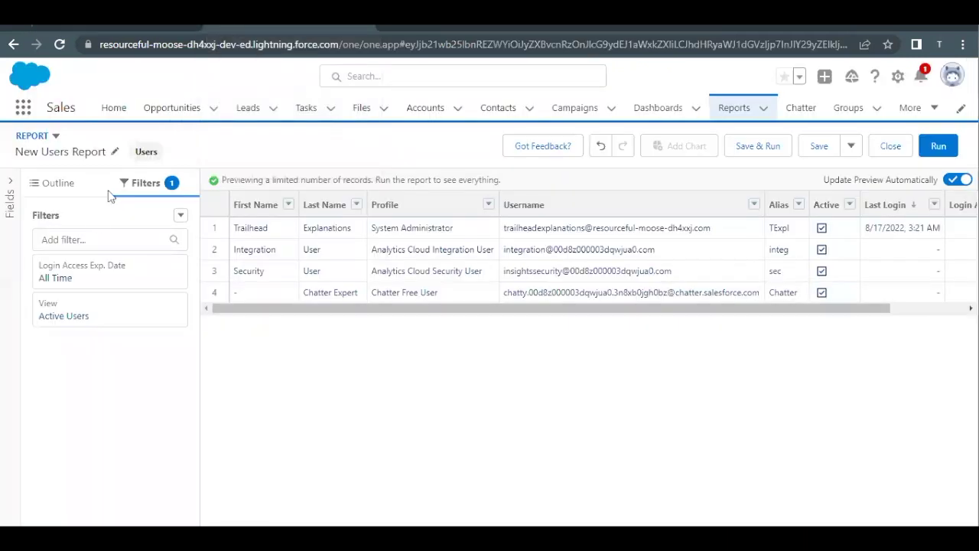
pyautogui.click(87, 241)
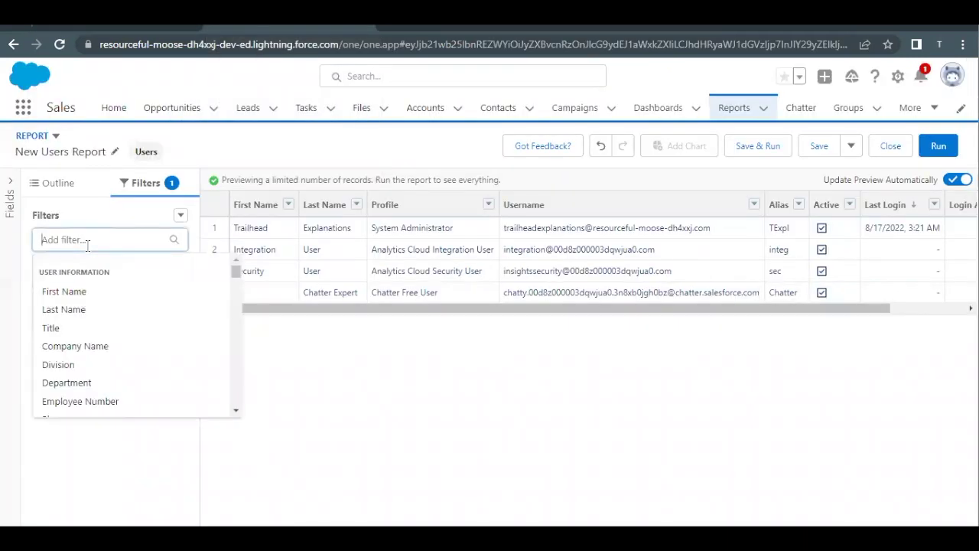
pyautogui.write('last lo')
pyautogui.click(81, 295)
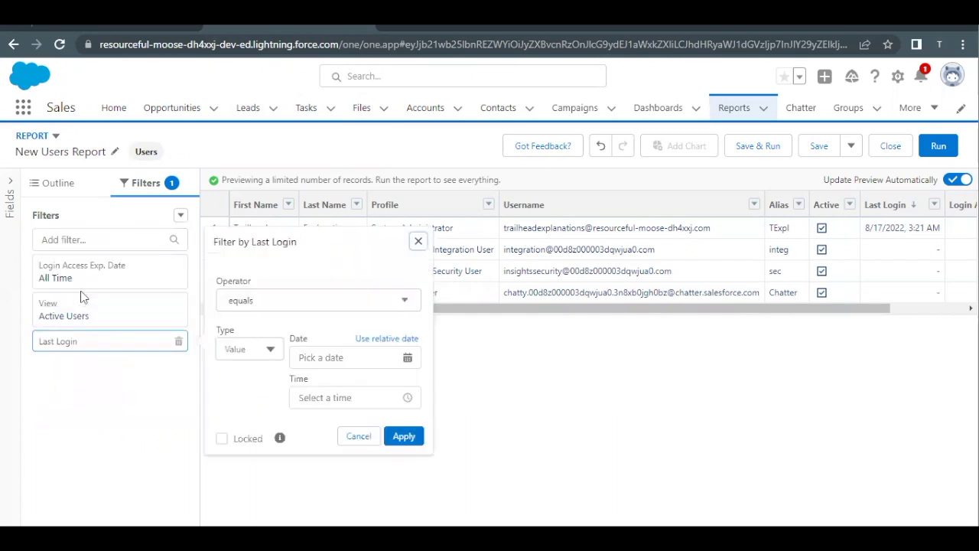
# Set the Last Login filter's operator to not equal to
pyautogui.rightClick(260, 310)
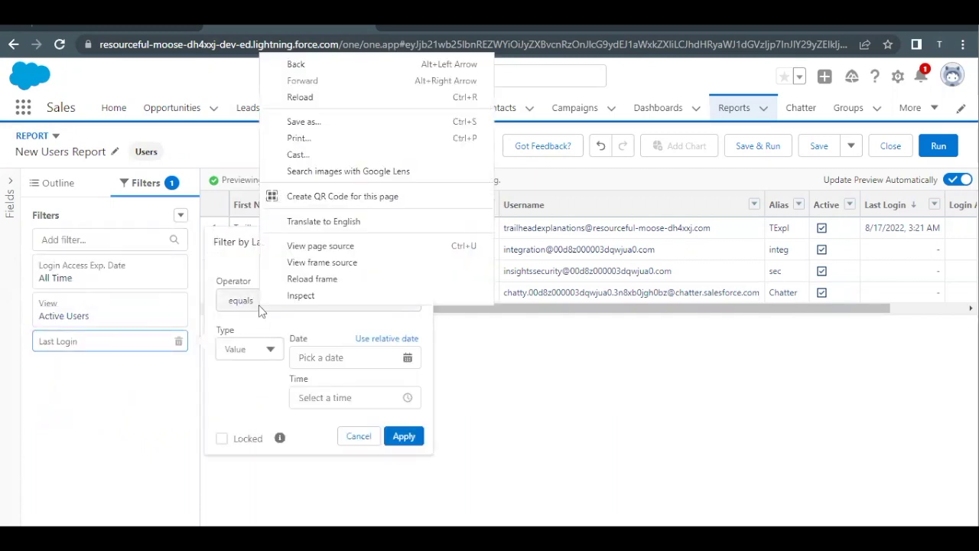
pyautogui.click(258, 306)
pyautogui.click(249, 354)
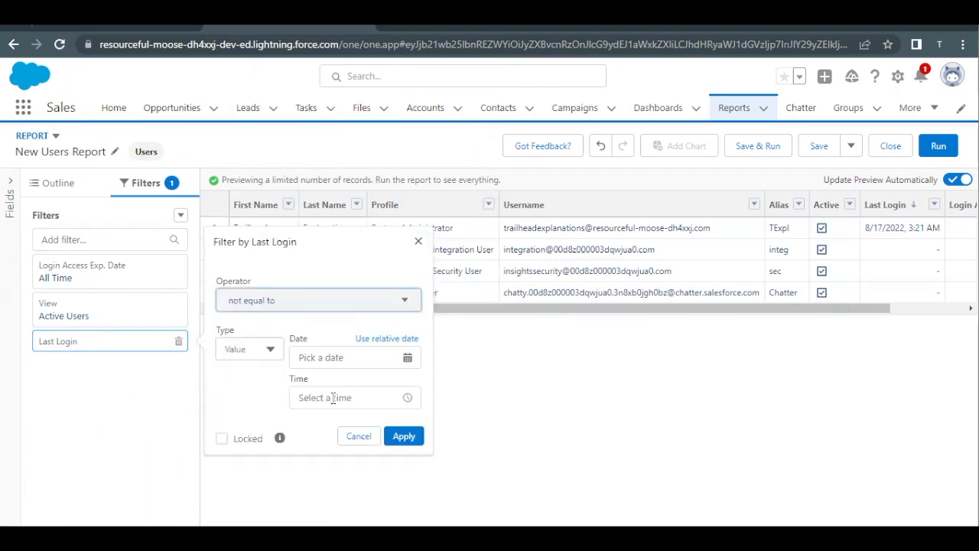
# Switch the Last Login filter to a relative date, enter LAST 7 DAYS copied from Trailhead, and apply the filter
pyautogui.click(266, 349)
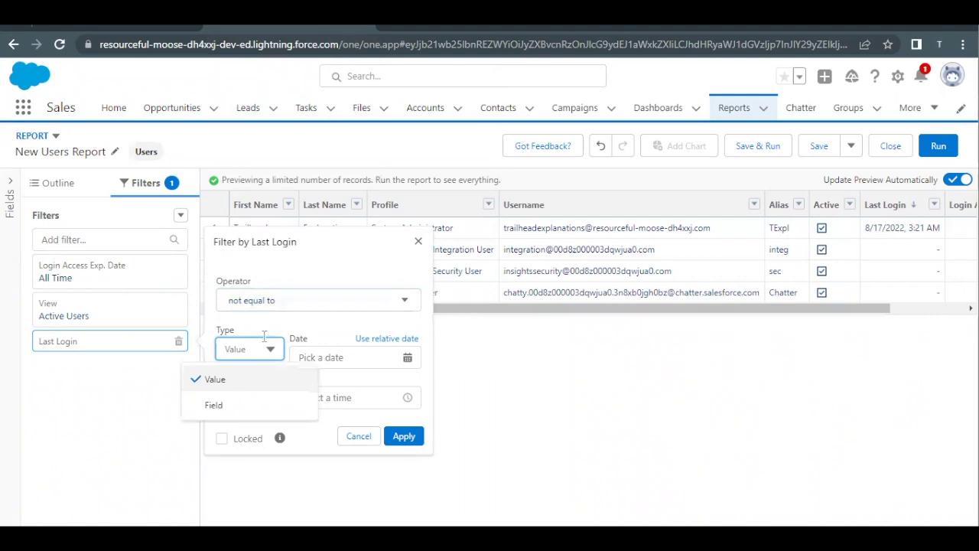
pyautogui.click(375, 338)
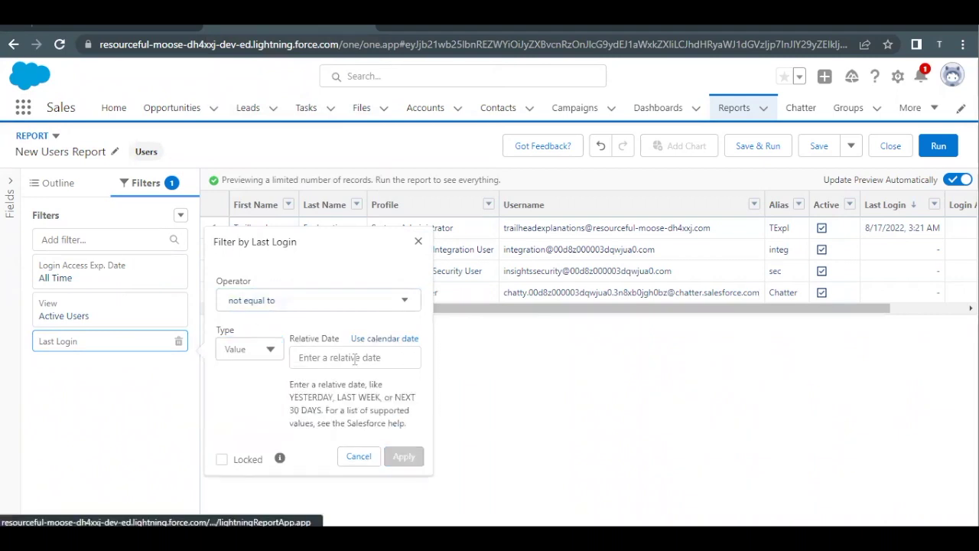
pyautogui.click(354, 359)
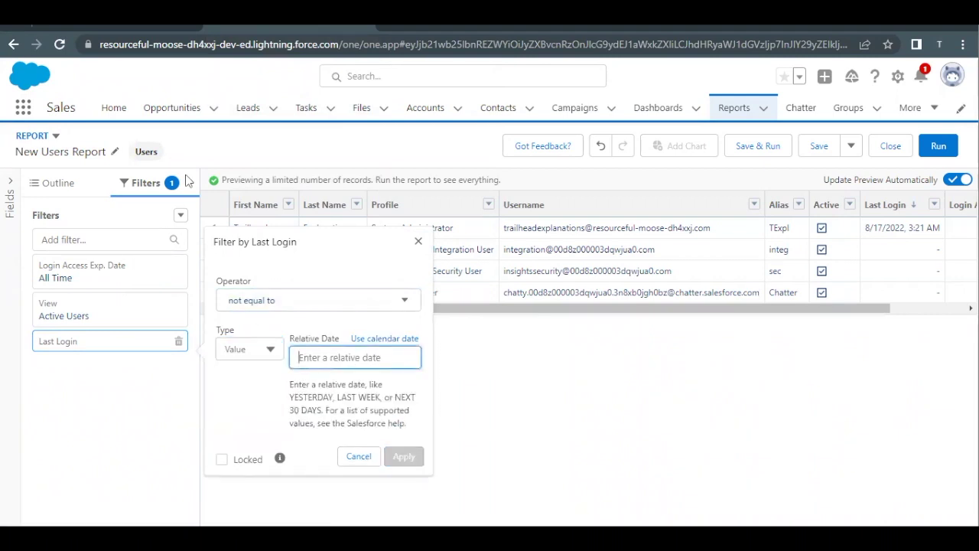
pyautogui.click(81, 29)
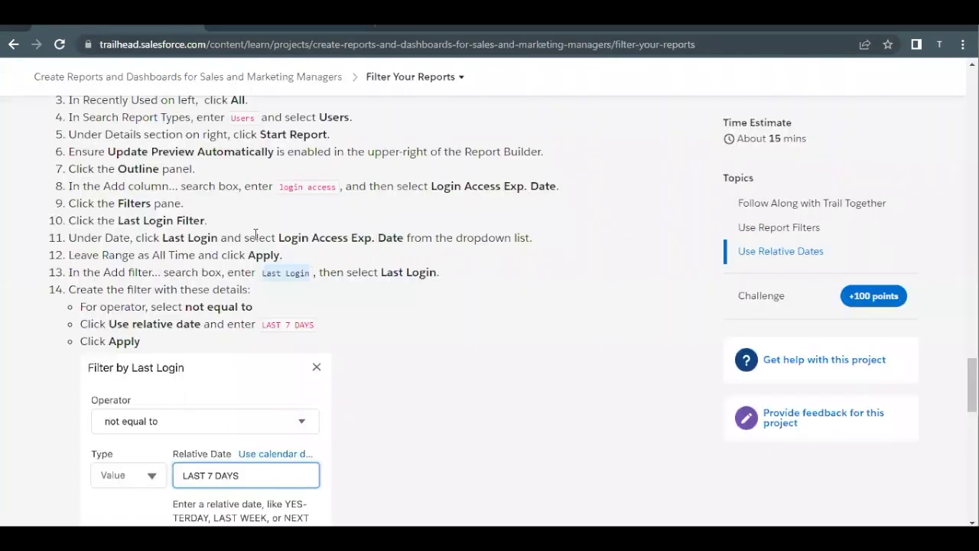
pyautogui.moveTo(260, 323); pyautogui.dragTo(315, 324)
pyautogui.hotkey('ctrl', 'c')
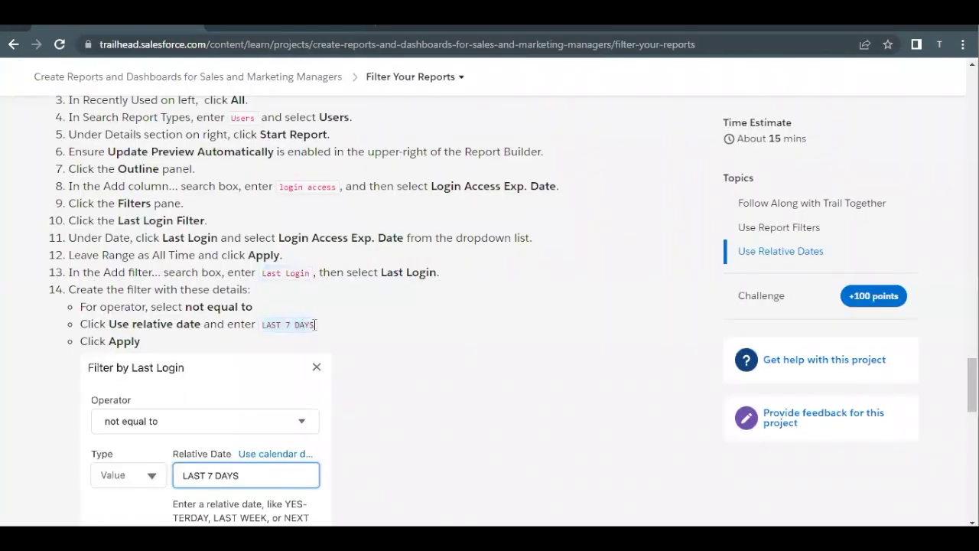
pyautogui.click(254, 26)
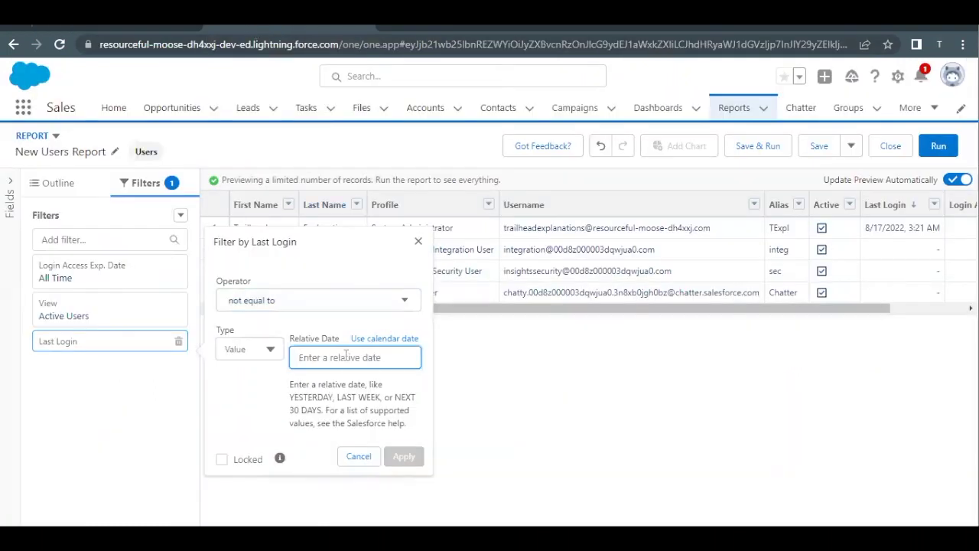
pyautogui.hotkey('ctrl', 'v')
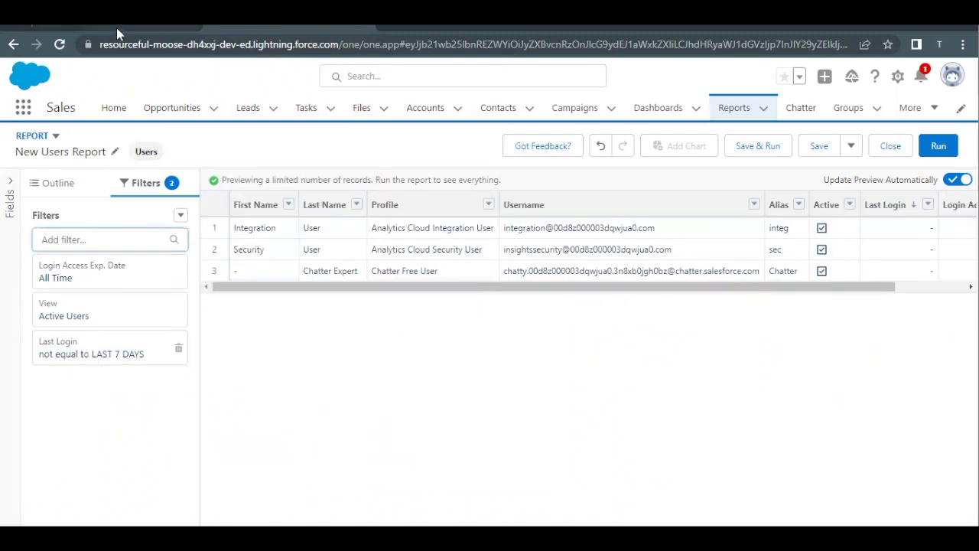
# Copy the report name "Users Not Logged in Last 7 Days" from the Trailhead instructions and return to the users report
pyautogui.click(116, 28)
pyautogui.scroll(-1, 204, 280)
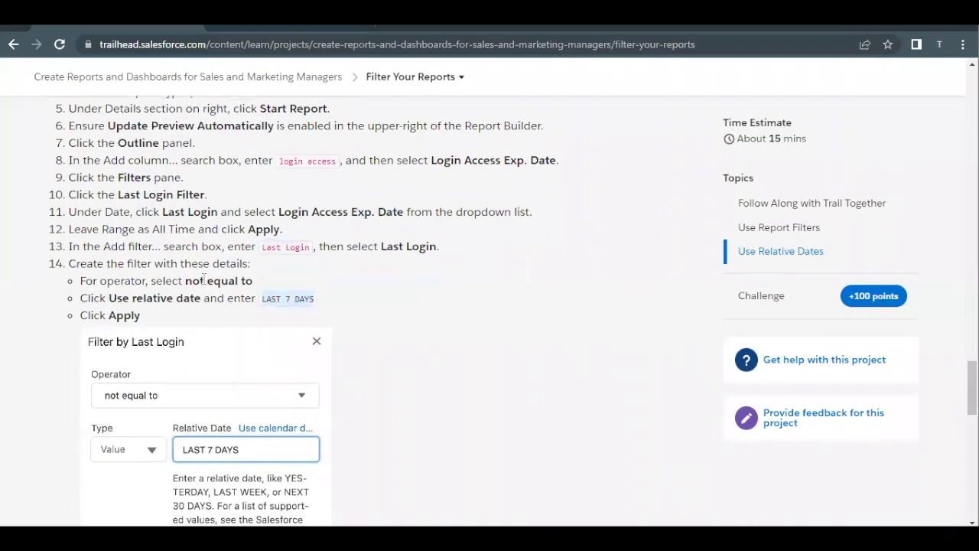
pyautogui.scroll(-1, 205, 280)
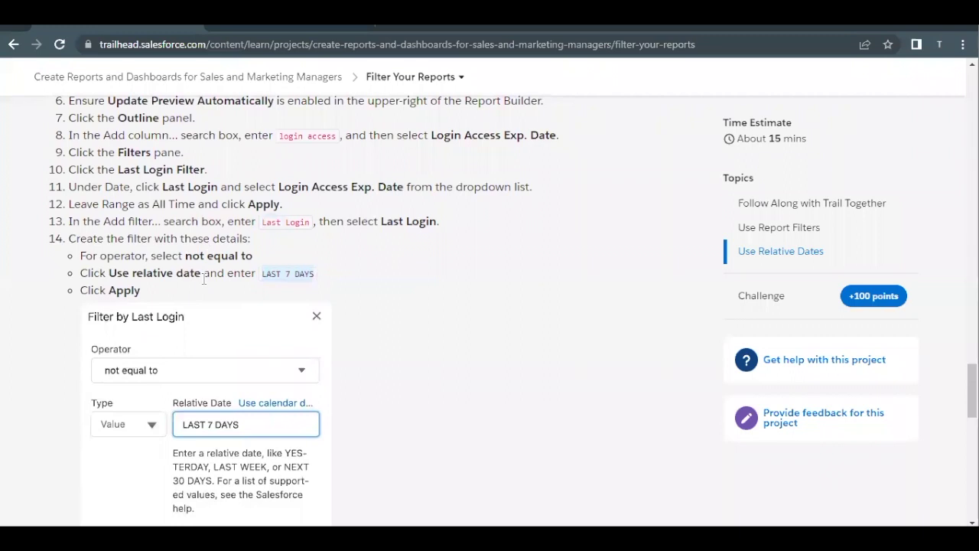
pyautogui.click(264, 223)
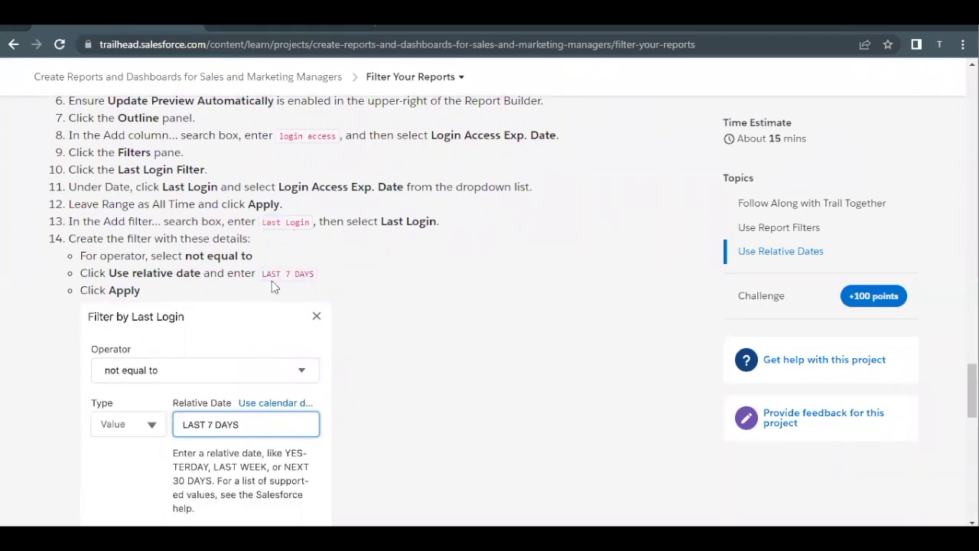
pyautogui.scroll(-3, 271, 280)
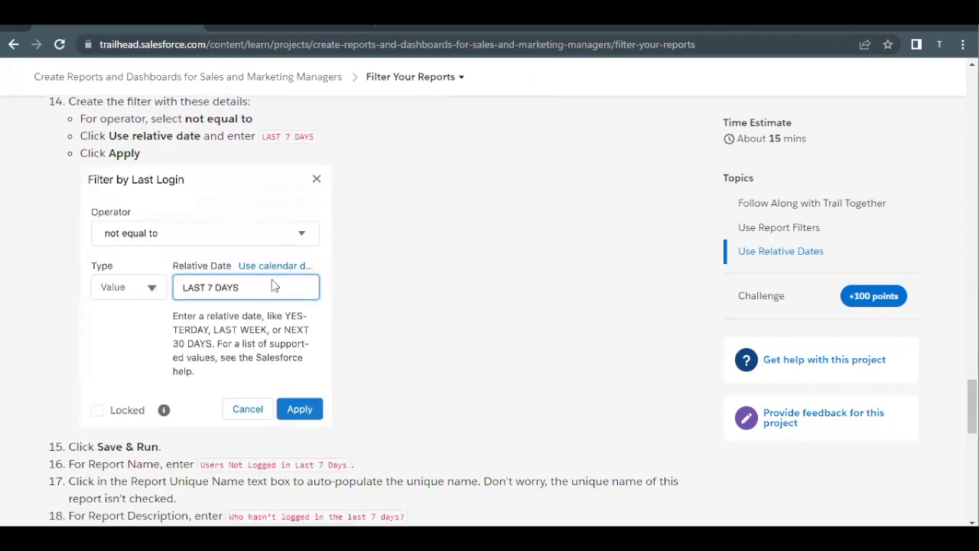
pyautogui.scroll(-2, 271, 279)
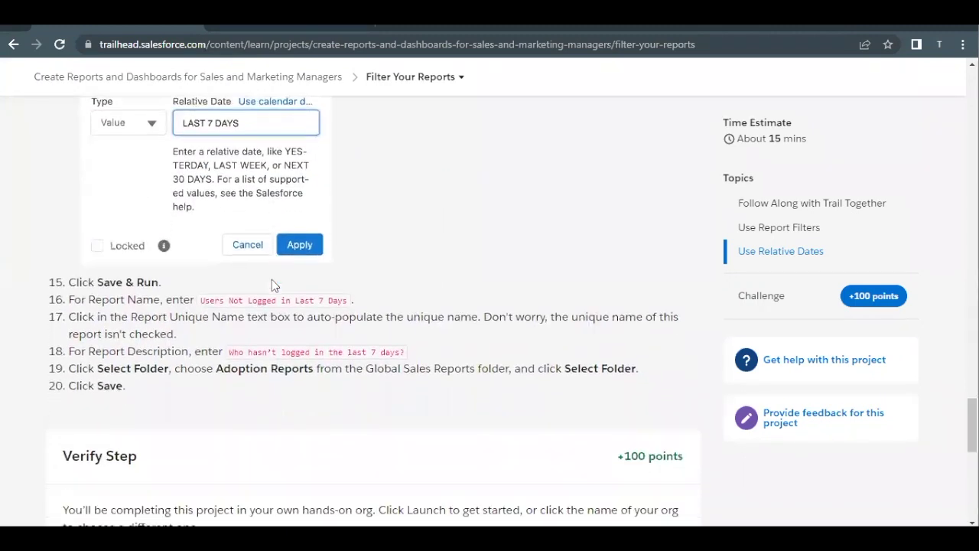
pyautogui.moveTo(199, 297); pyautogui.dragTo(346, 297)
pyautogui.hotkey('ctrl', 'c')
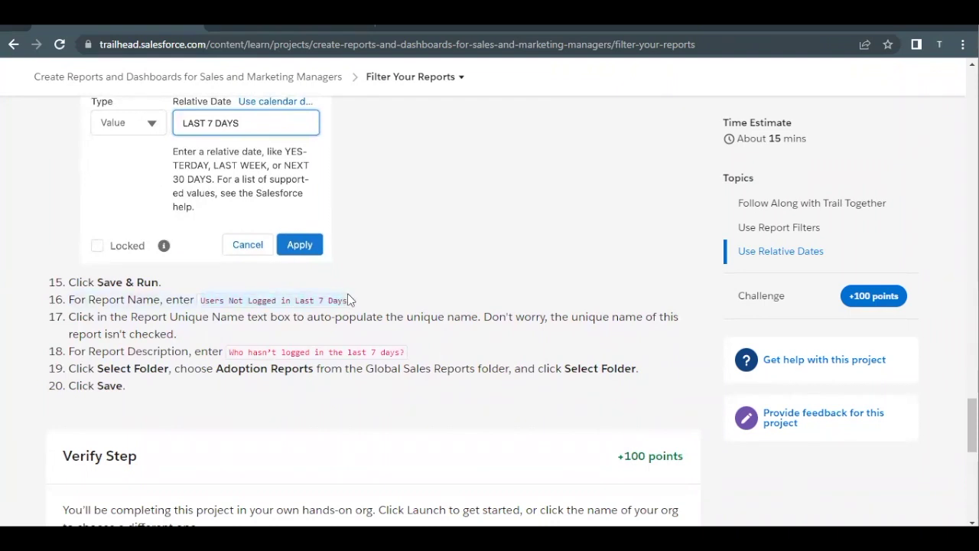
pyautogui.click(244, 25)
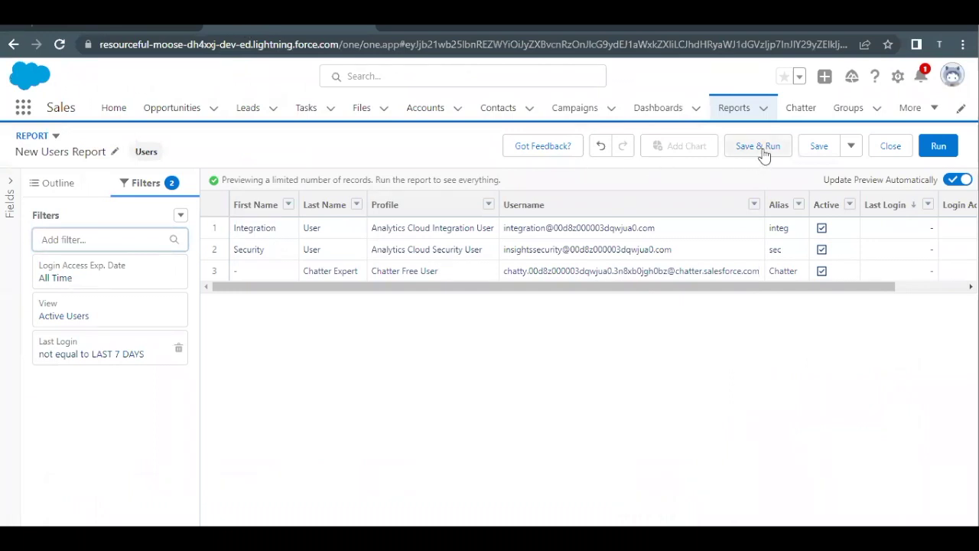
# Review the Trailhead instructions for the users report, from its creation and filters to the saving steps
pyautogui.click(121, 30)
pyautogui.scroll(5, 318, 229)
pyautogui.scroll(3, 318, 232)
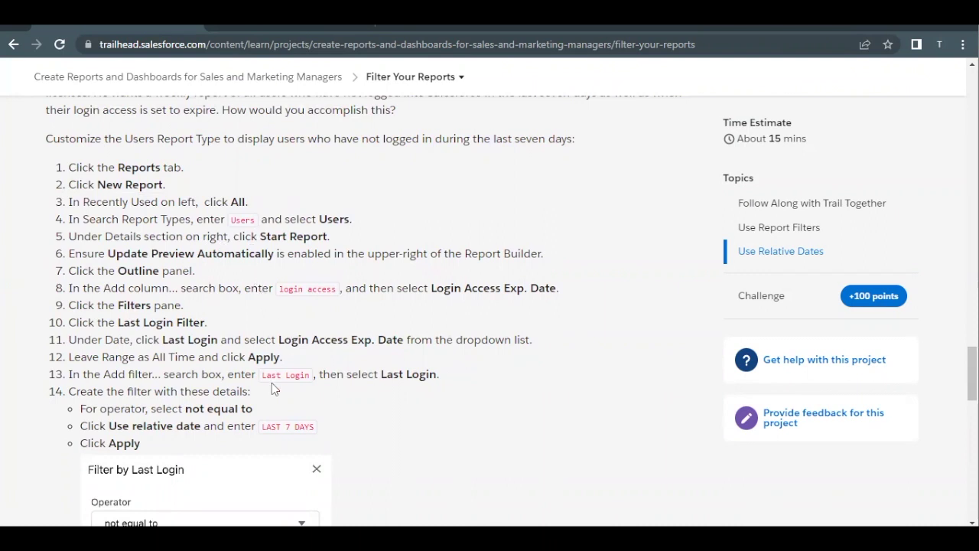
pyautogui.scroll(-4, 275, 381)
pyautogui.scroll(-2, 272, 380)
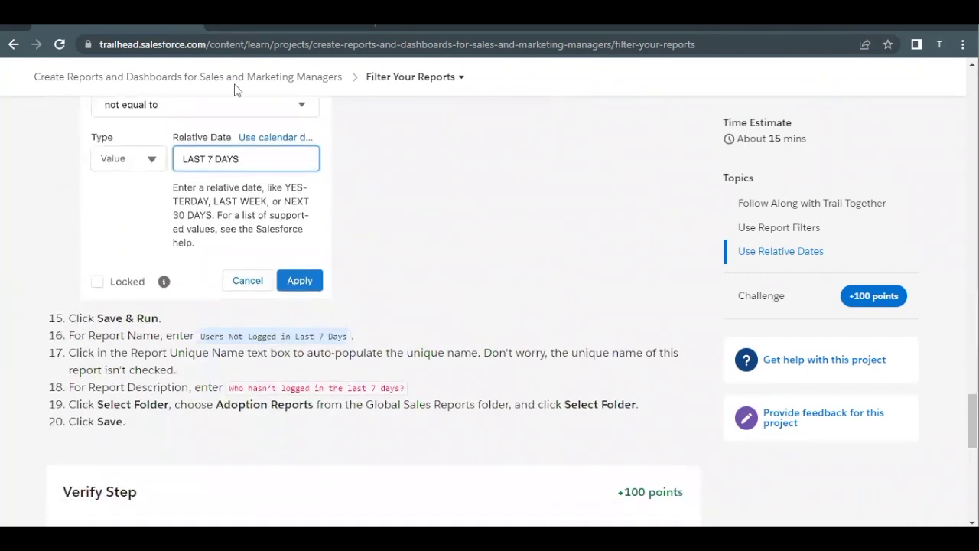
# Start saving and running the users report, name it "Users Not Logged in Last 7 Days" and auto-populate its unique name
pyautogui.click(264, 24)
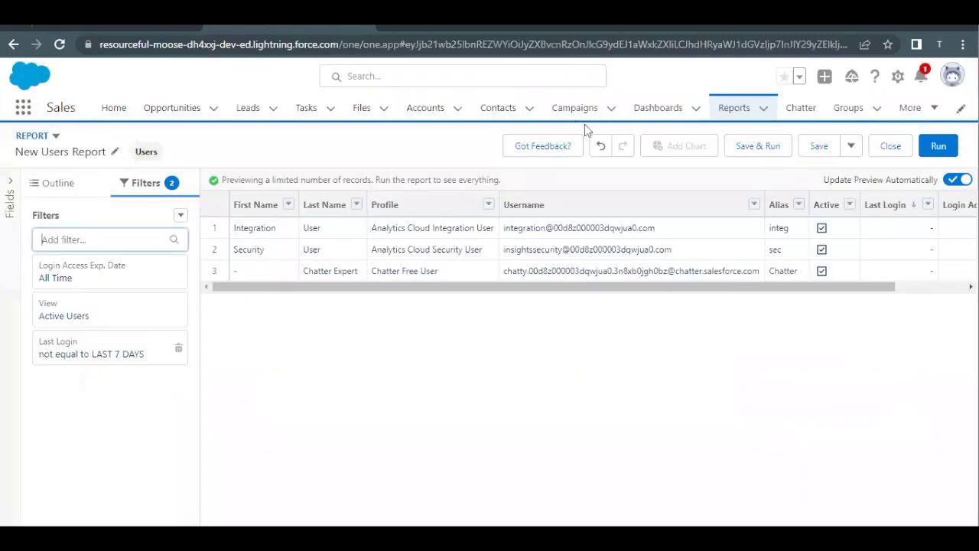
pyautogui.click(755, 145)
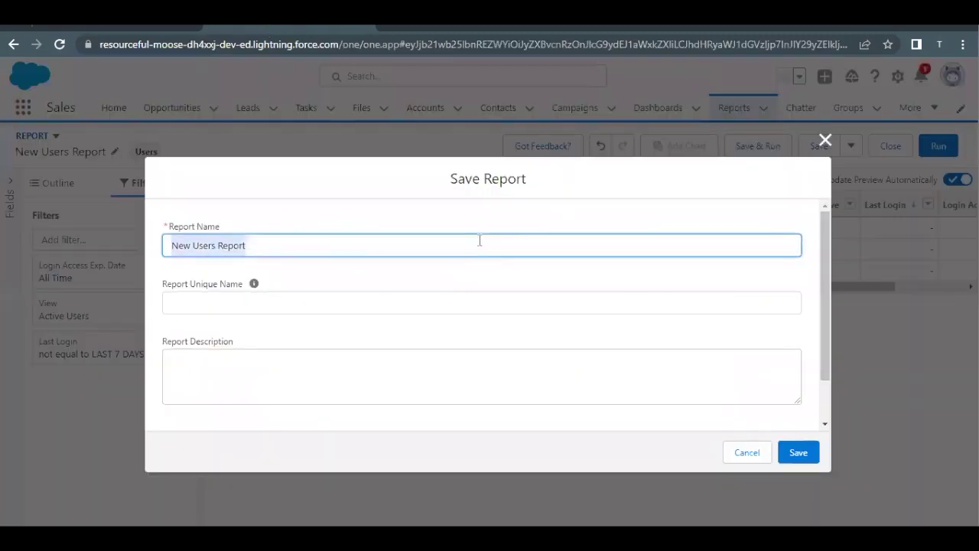
pyautogui.hotkey('ctrl', 'v')
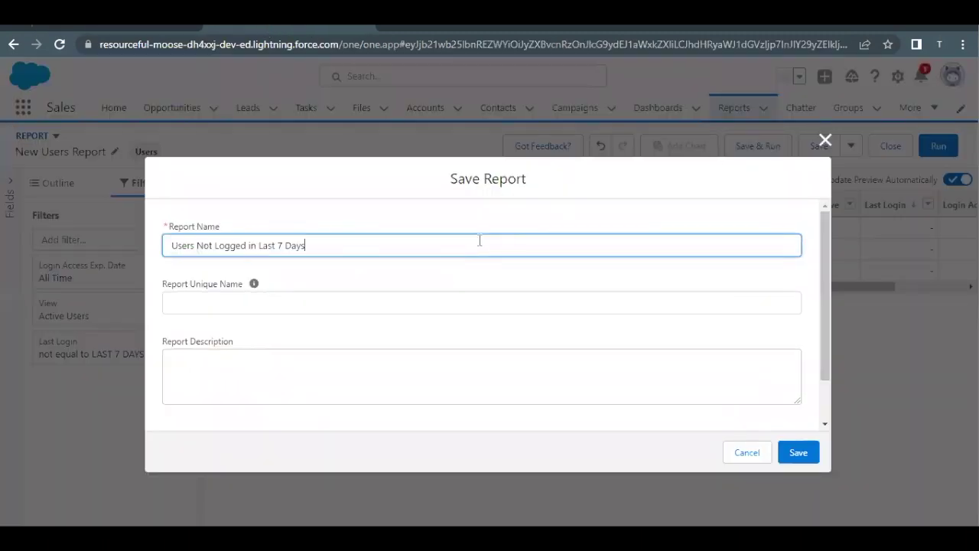
pyautogui.click(352, 294)
# Copy "Who hasn't logged in the last 7 days?" from Trailhead and enter it as the report description
pyautogui.click(90, 27)
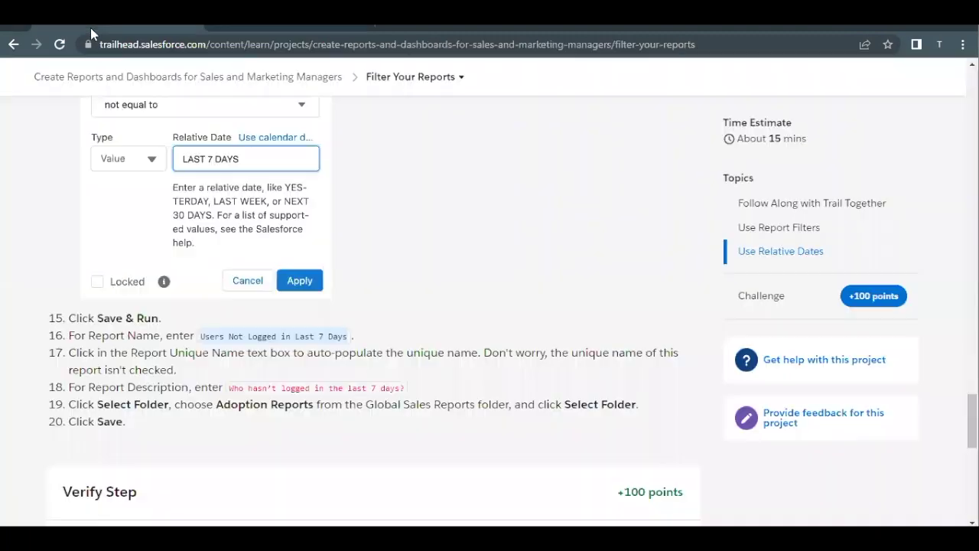
pyautogui.scroll(-1, 342, 324)
pyautogui.moveTo(229, 301); pyautogui.dragTo(416, 304)
pyautogui.hotkey('ctrl', 'c')
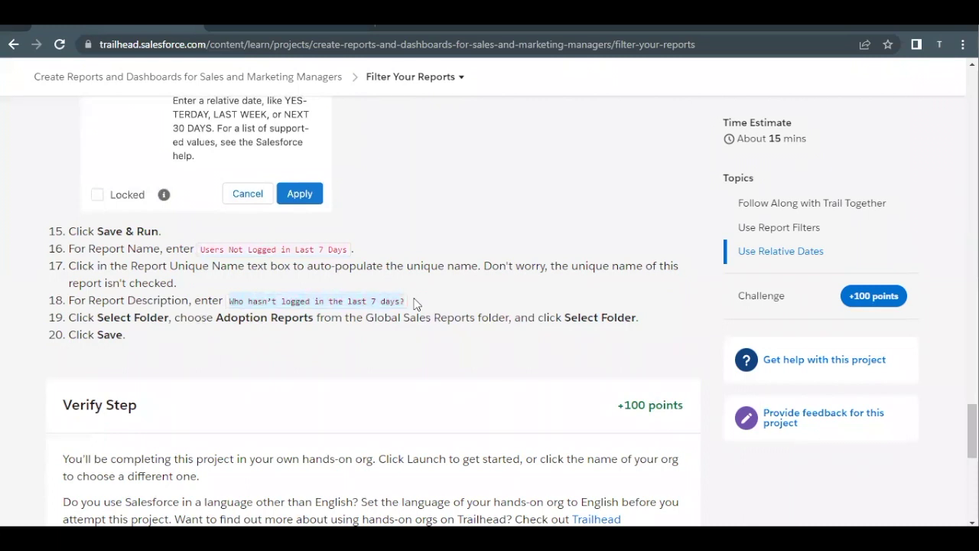
pyautogui.click(291, 28)
pyautogui.click(270, 356)
pyautogui.hotkey('ctrl', 'v')
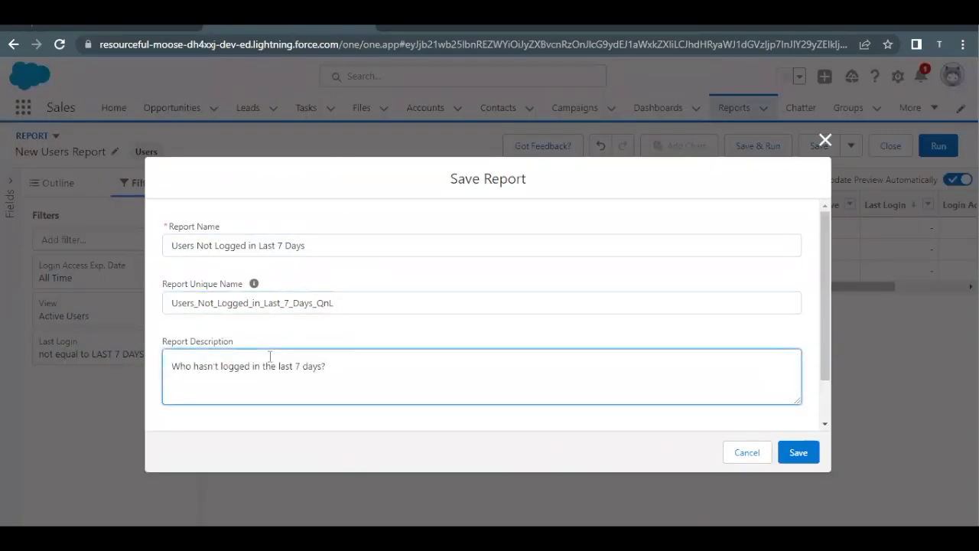
# Check Trailhead's folder instruction and save the users report in the Adoption Reports folder within Global Sales Reports
pyautogui.scroll(-1, 270, 356)
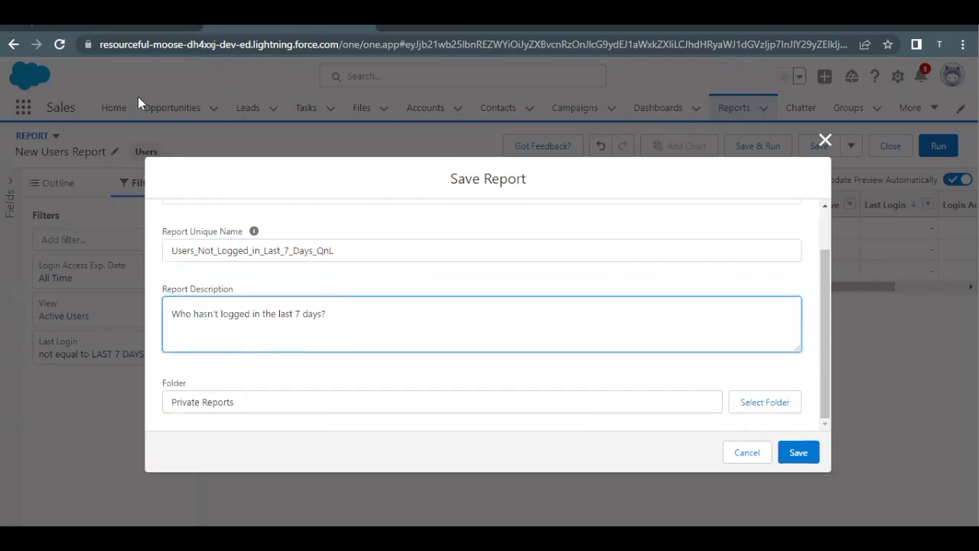
pyautogui.click(95, 27)
pyautogui.scroll(-1, 323, 364)
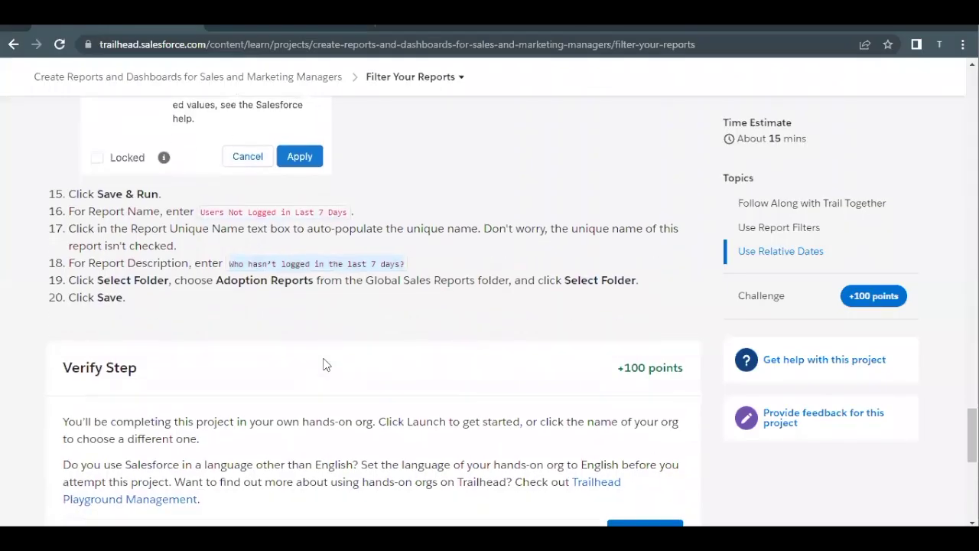
pyautogui.click(215, 281)
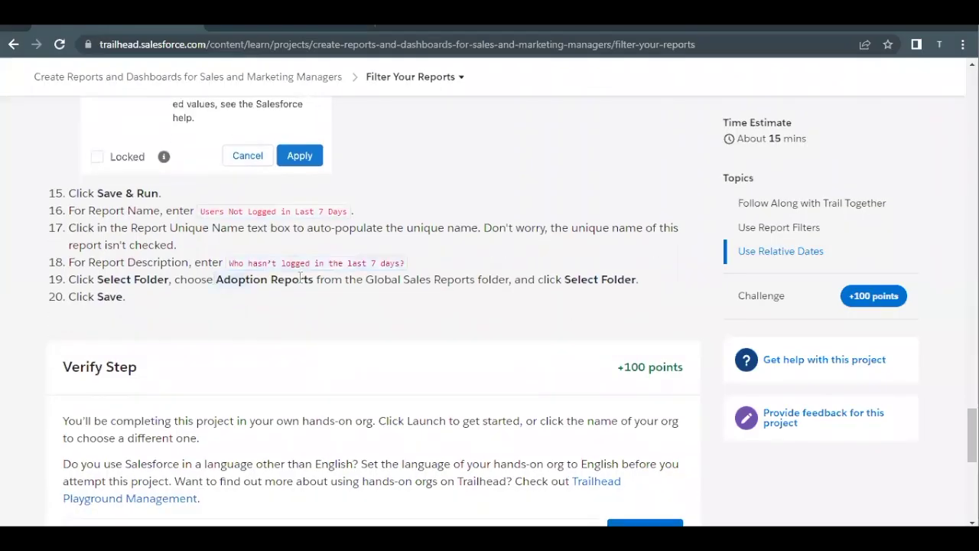
pyautogui.click(278, 26)
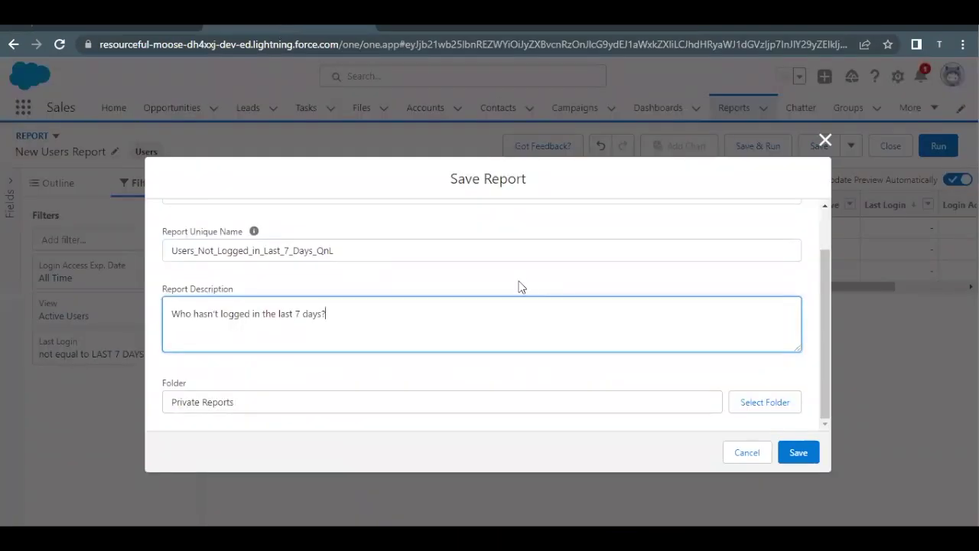
pyautogui.click(790, 404)
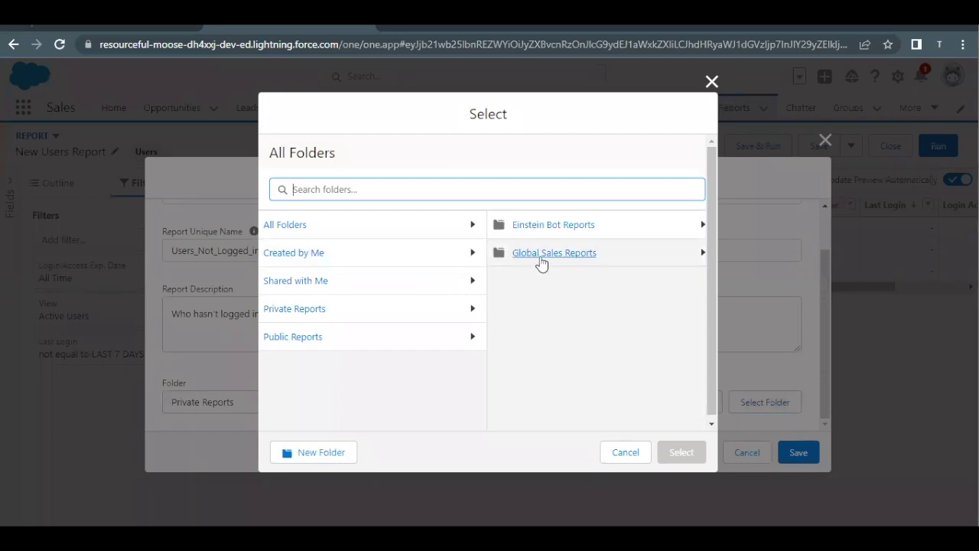
pyautogui.click(540, 256)
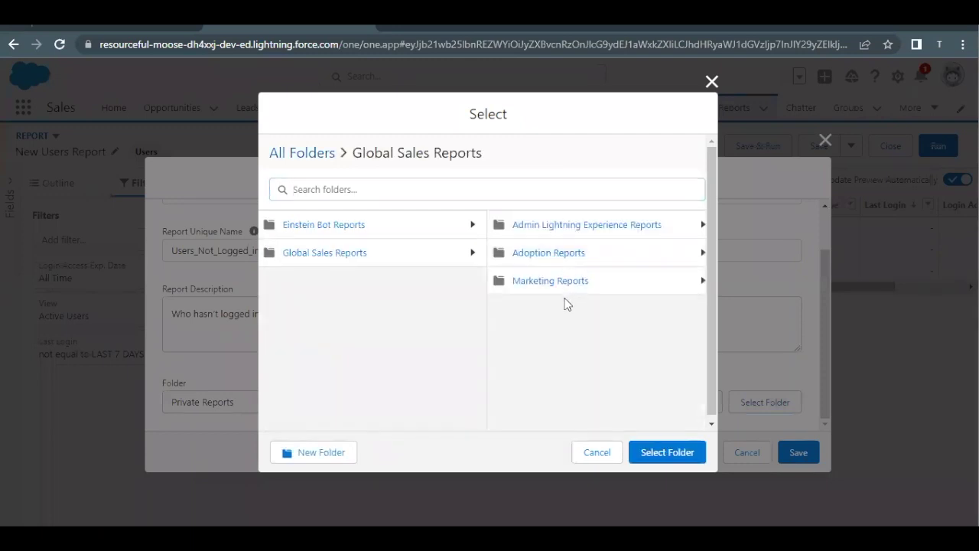
pyautogui.click(547, 254)
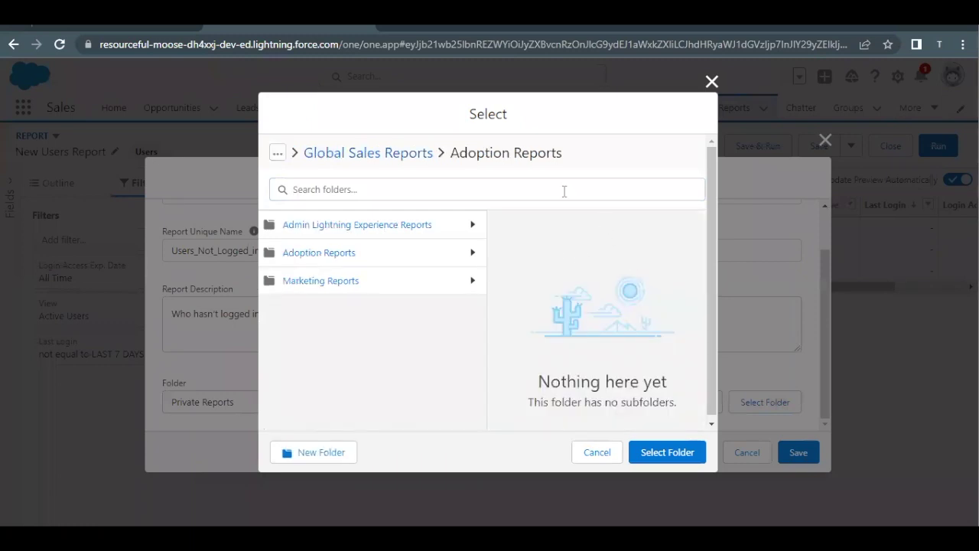
pyautogui.moveTo(453, 158); pyautogui.dragTo(563, 157)
pyautogui.click(662, 452)
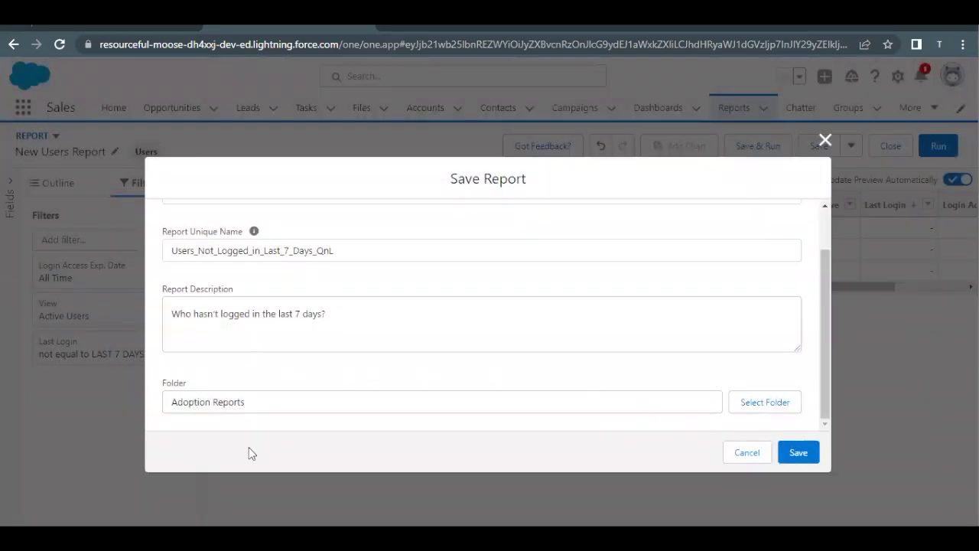
pyautogui.click(797, 451)
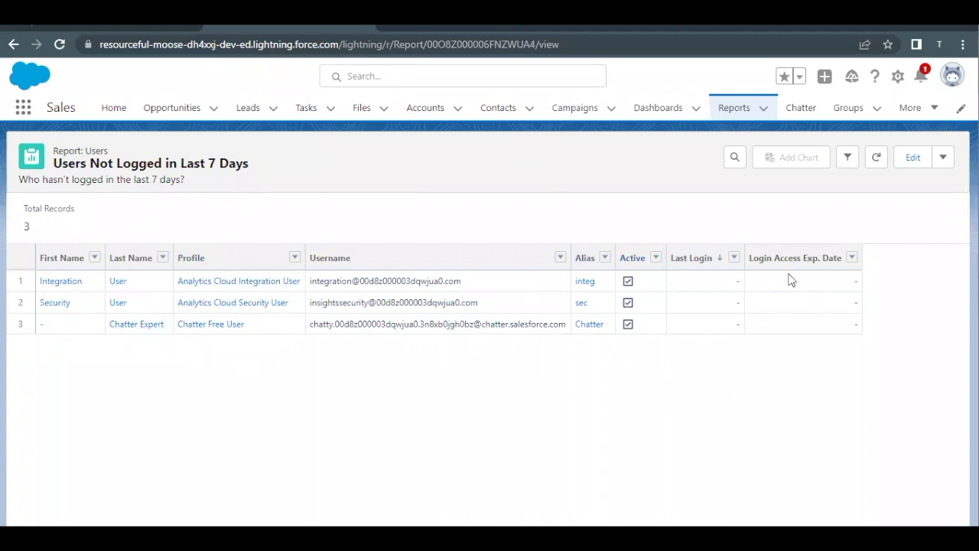
# Return to the Trailhead project page and submit the Filter Your Reports step for verification to earn 100 points
pyautogui.click(84, 21)
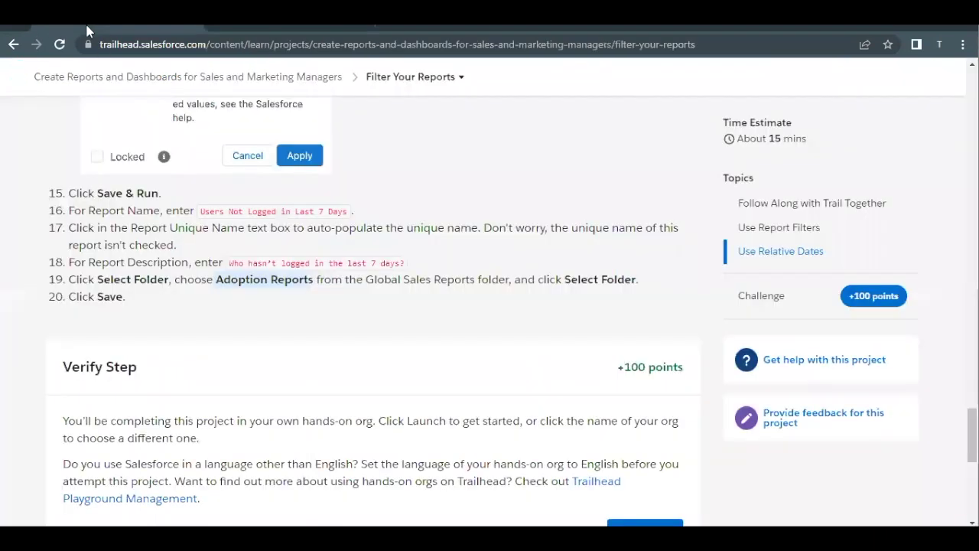
pyautogui.scroll(-3, 257, 356)
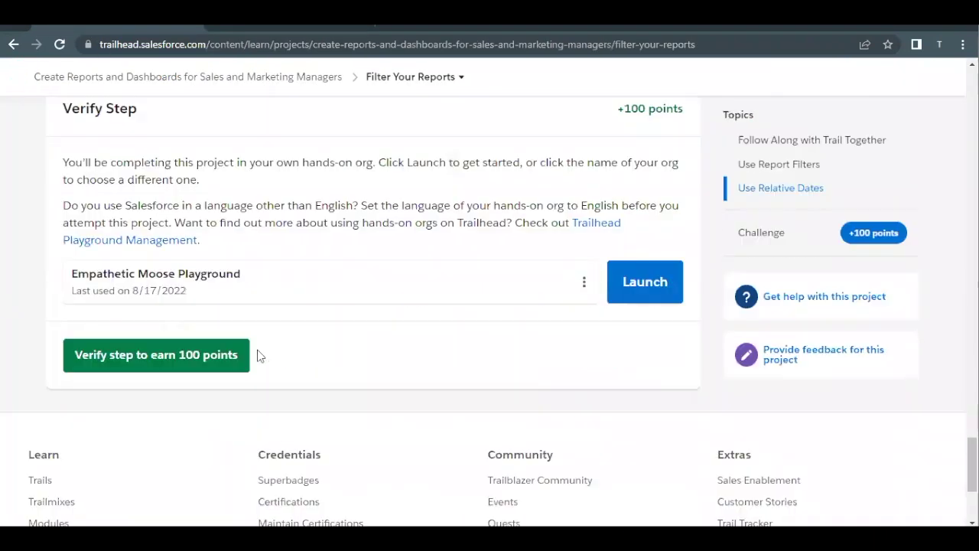
pyautogui.click(178, 352)
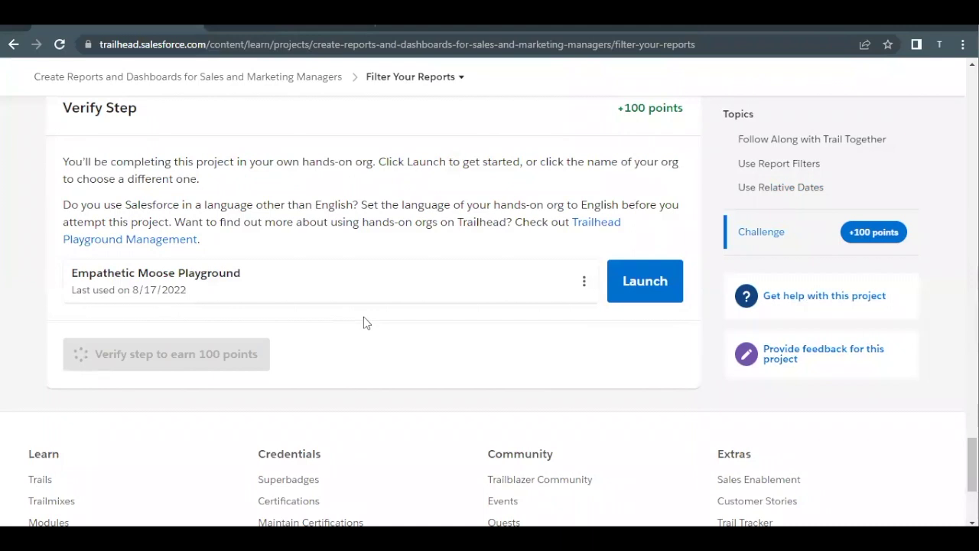